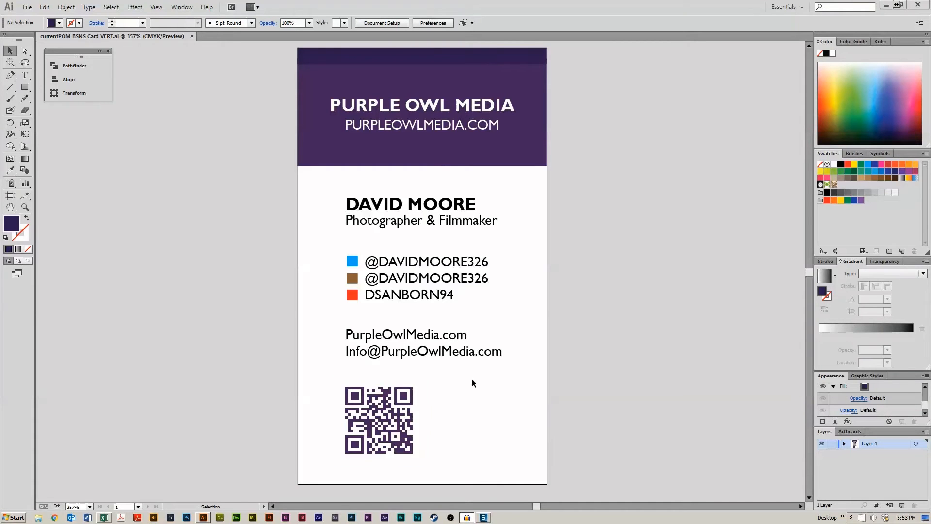
- Inspect the existing business card's QR code and header text group
{"action": "left_click", "coordinate": [410, 421]}
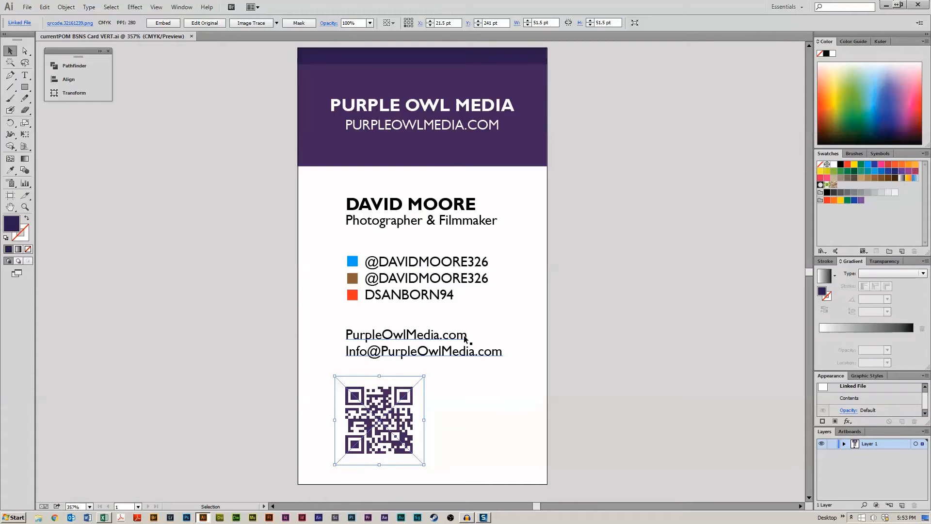
{"action": "left_click", "coordinate": [537, 400]}
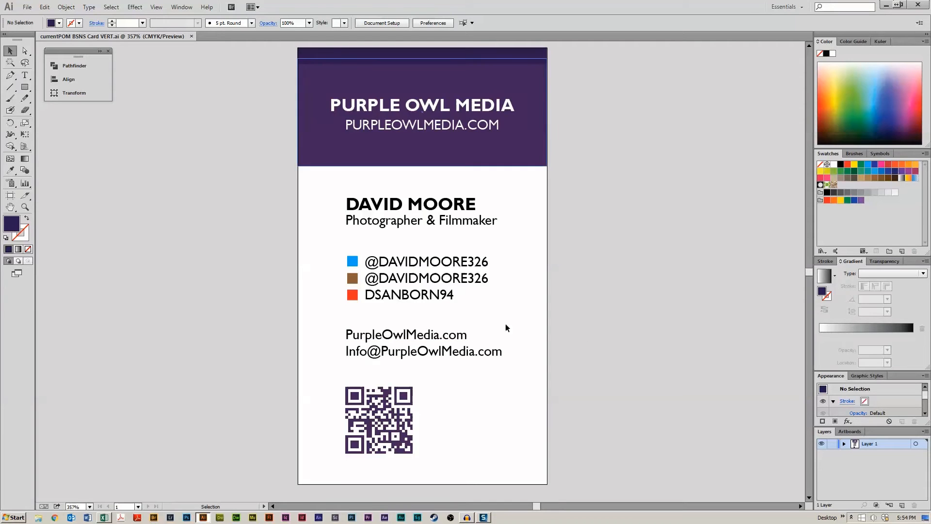
{"action": "left_click", "coordinate": [465, 128]}
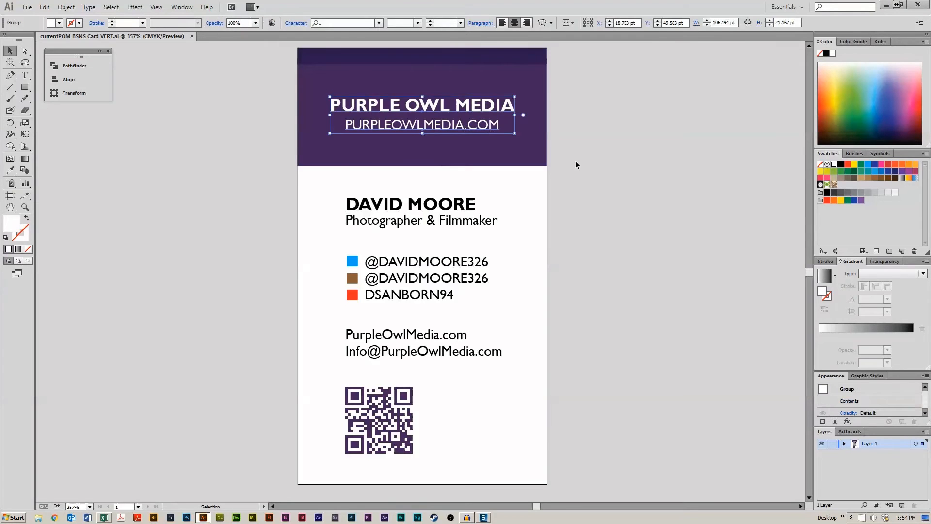
{"action": "left_click", "coordinate": [592, 162]}
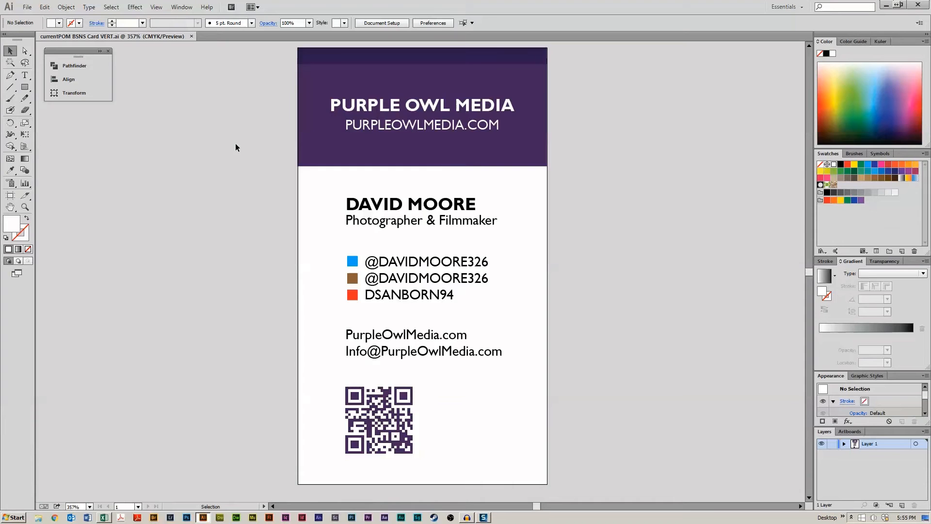
{"action": "left_click", "coordinate": [417, 125]}
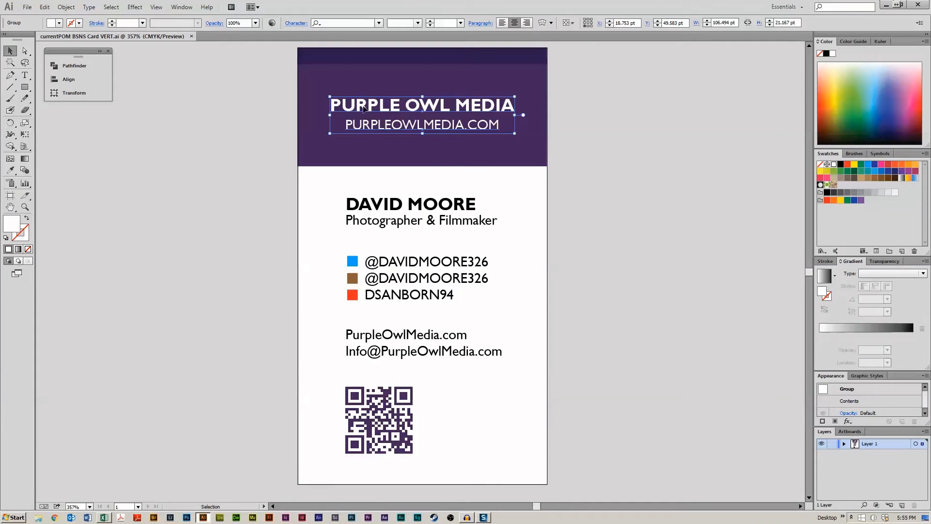
{"action": "left_click", "coordinate": [256, 110]}
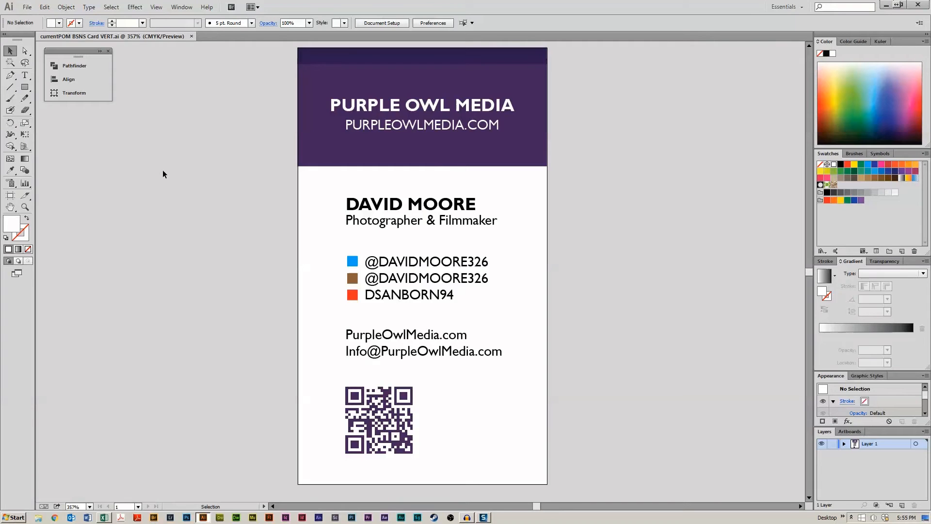
- Create a new document 500 pt wide and 500 pt high
{"action": "left_click_drag", "start_coordinate": [79, 53], "coordinate": [83, 56]}
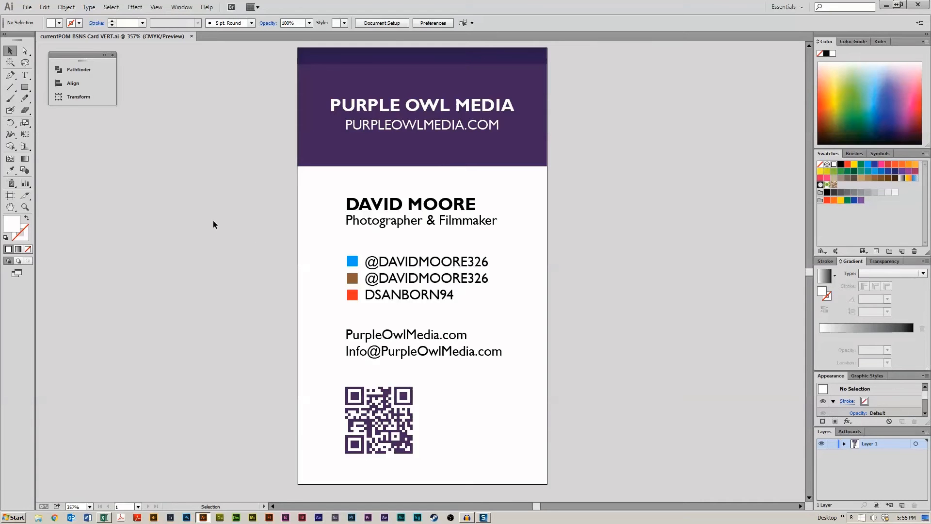
{"action": "left_click", "coordinate": [28, 7]}
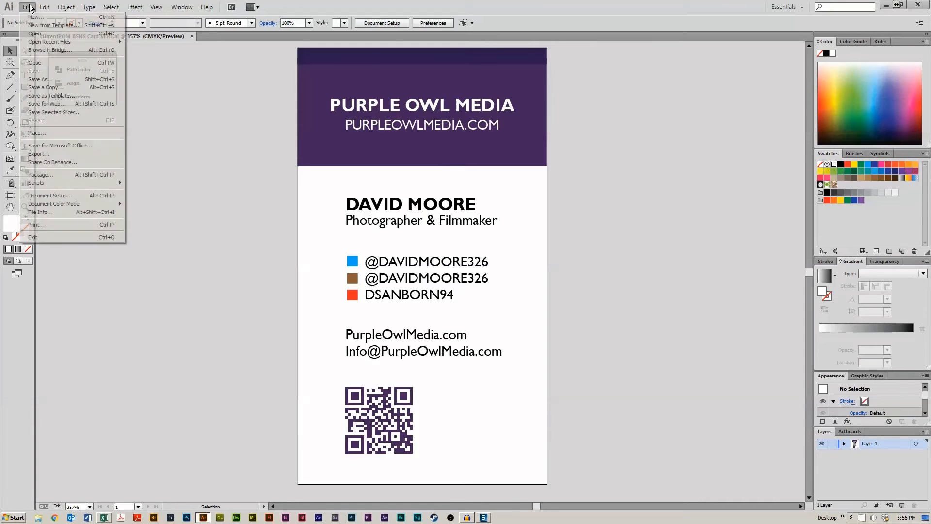
{"action": "left_click", "coordinate": [51, 17]}
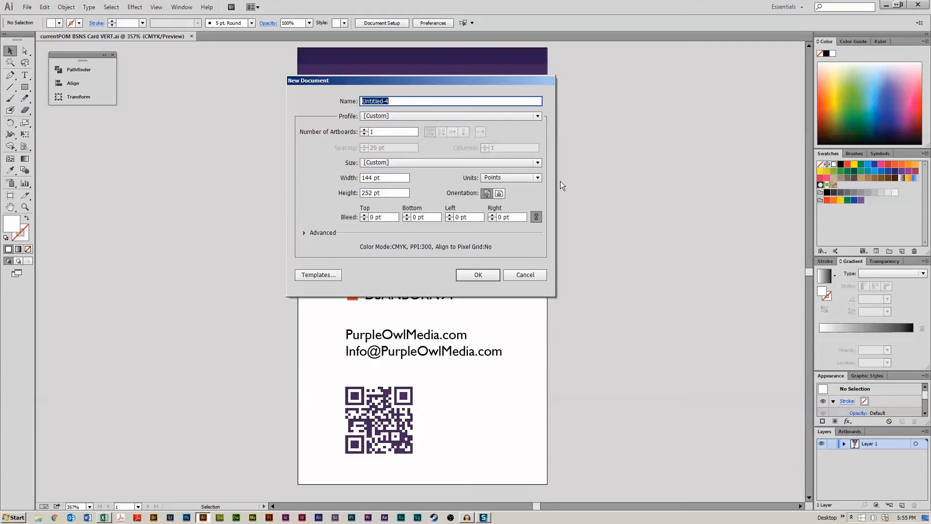
{"action": "left_click", "coordinate": [388, 178]}
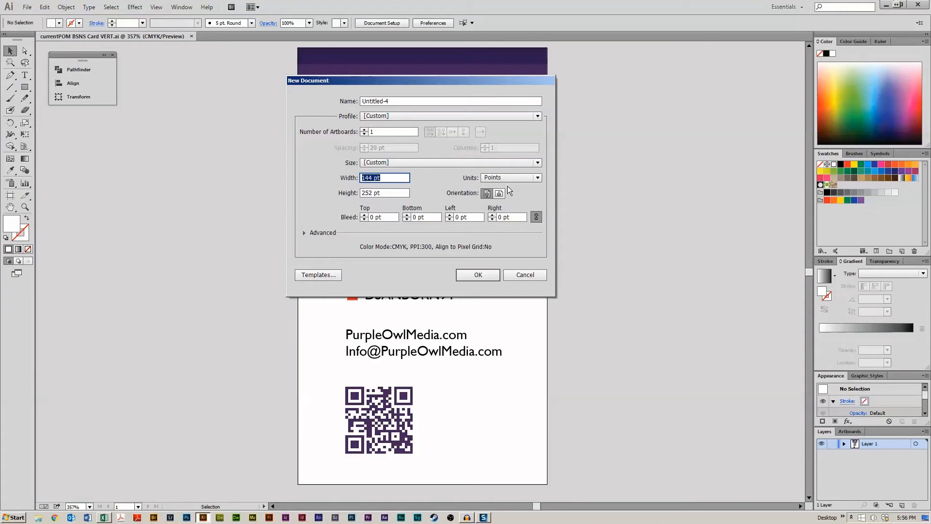
{"action": "type", "text": "500"}
{"action": "key", "text": "Tab"}
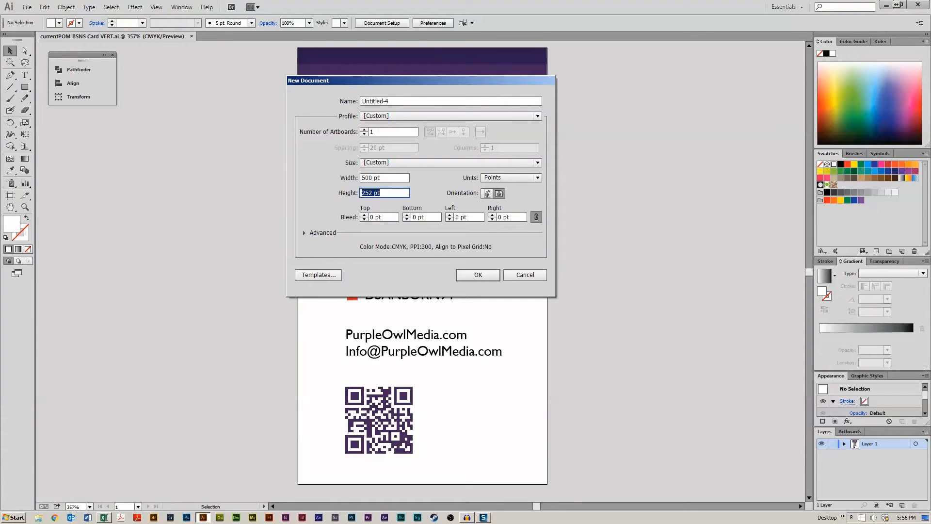
{"action": "type", "text": "500"}
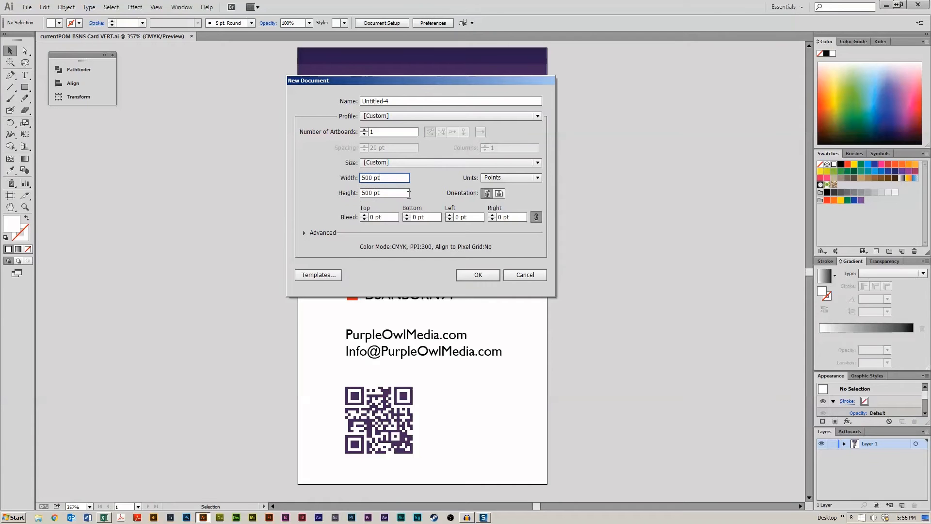
{"action": "left_click", "coordinate": [536, 177]}
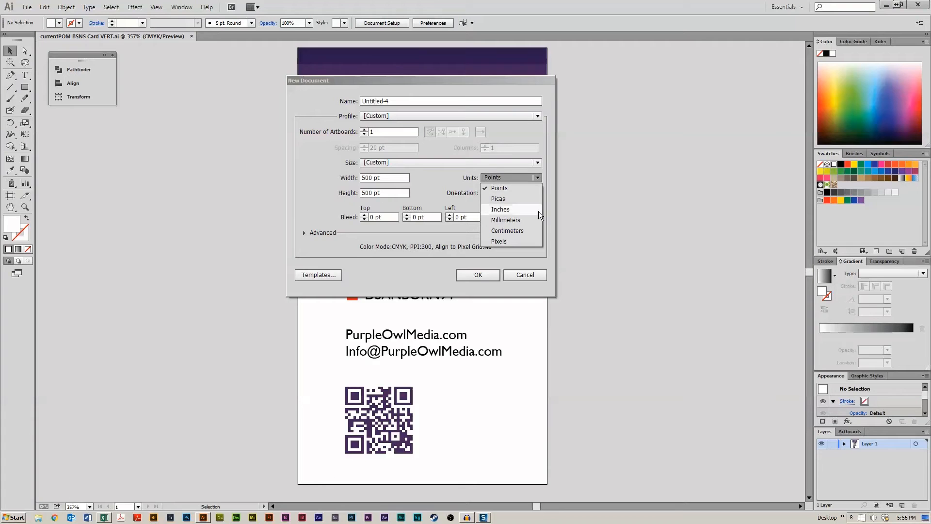
{"action": "left_click", "coordinate": [425, 182]}
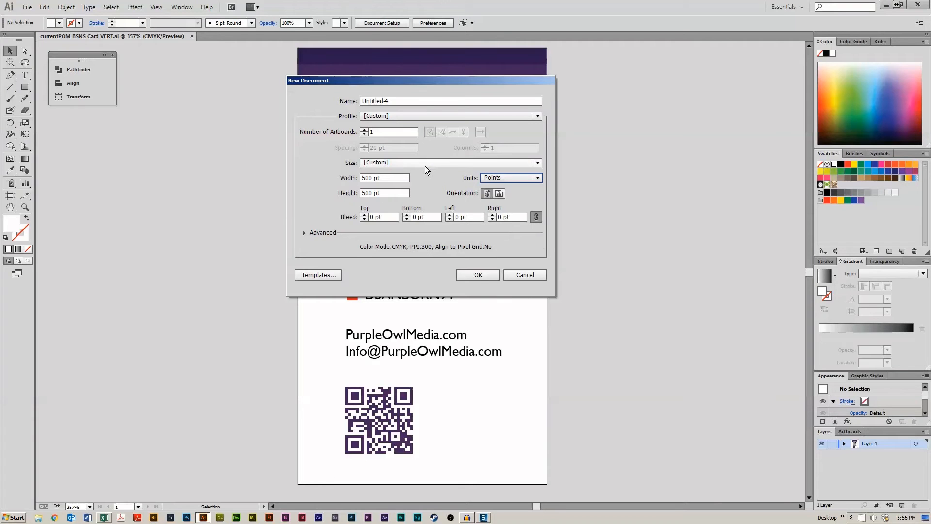
{"action": "left_click", "coordinate": [473, 275]}
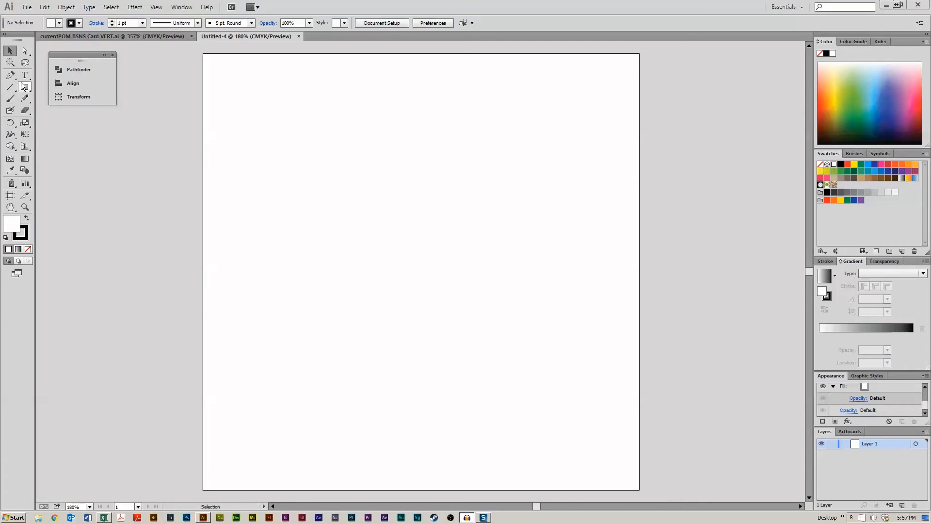
- Paint the word David with an underline stroke using the Paintbrush
{"action": "left_click", "coordinate": [11, 99]}
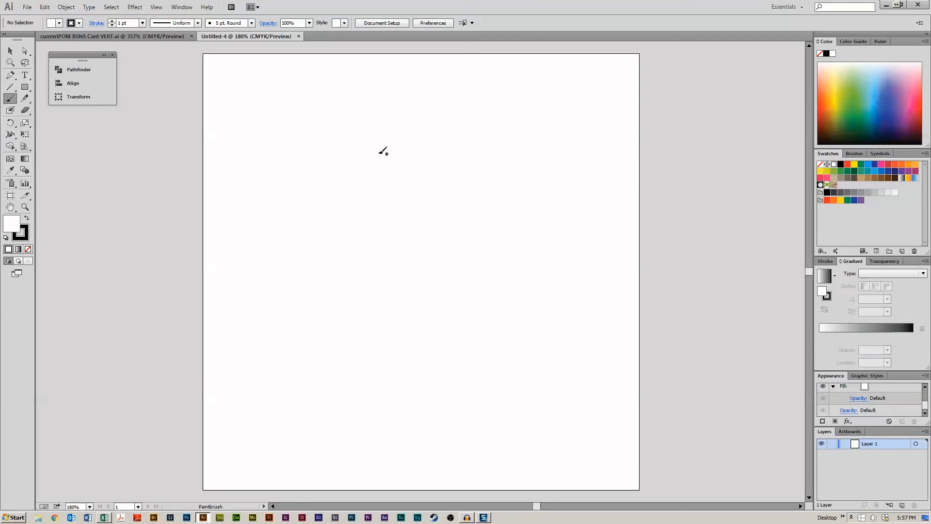
{"action": "left_click_drag", "start_coordinate": [292, 145], "coordinate": [283, 187]}
{"action": "mouse_move", "coordinate": [282, 150]}
{"action": "left_mouse_down"}
{"action": "mouse_move", "coordinate": [317, 153]}
{"action": "mouse_move", "coordinate": [290, 188]}
{"action": "left_mouse_up"}
{"action": "left_click_drag", "start_coordinate": [334, 170], "coordinate": [336, 189]}
{"action": "left_click_drag", "start_coordinate": [338, 171], "coordinate": [373, 179]}
{"action": "mouse_move", "coordinate": [394, 167]}
{"action": "left_mouse_down"}
{"action": "mouse_move", "coordinate": [403, 145]}
{"action": "mouse_move", "coordinate": [416, 173]}
{"action": "left_mouse_up"}
{"action": "left_click_drag", "start_coordinate": [268, 213], "coordinate": [460, 181]}
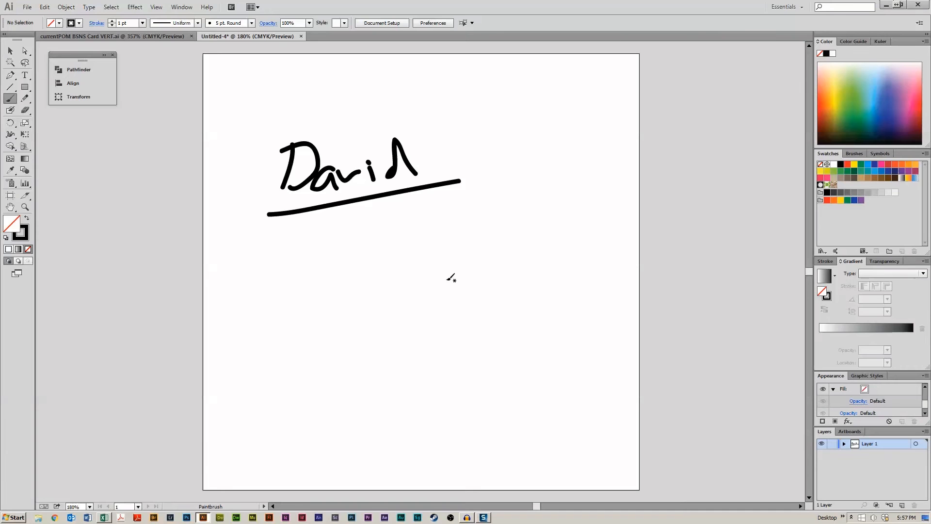
- Select and delete the painted strokes
{"action": "key", "text": "a"}
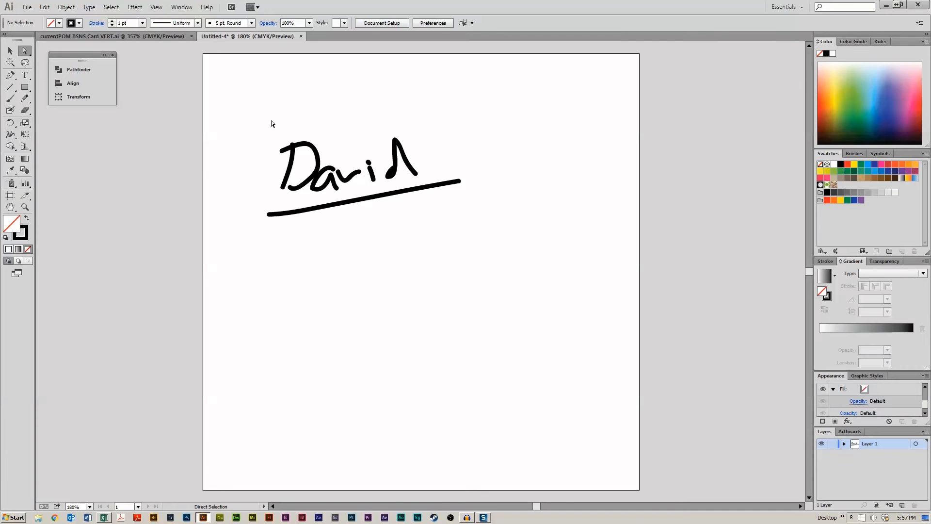
{"action": "key", "text": "v"}
{"action": "left_click_drag", "start_coordinate": [255, 119], "coordinate": [557, 180]}
{"action": "key", "text": "Delete"}
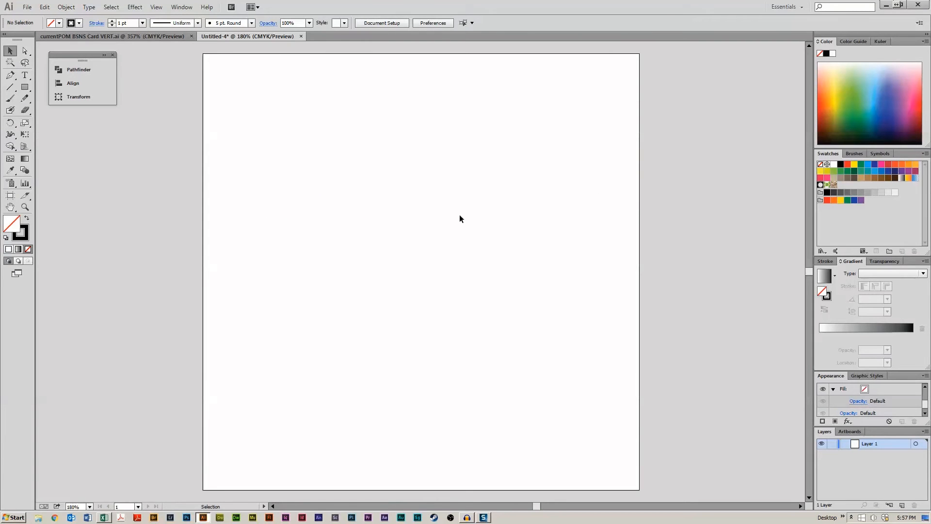
- Add the text 'Purple Owl Media' near the top of the artboard
{"action": "left_click", "coordinate": [25, 98]}
{"action": "left_click", "coordinate": [23, 78]}
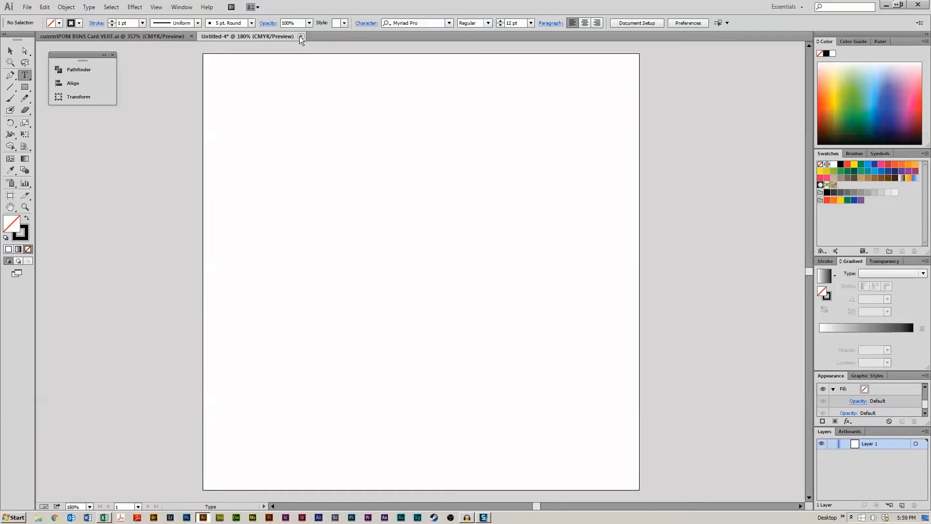
{"action": "left_click", "coordinate": [416, 26]}
{"action": "left_click", "coordinate": [426, 95]}
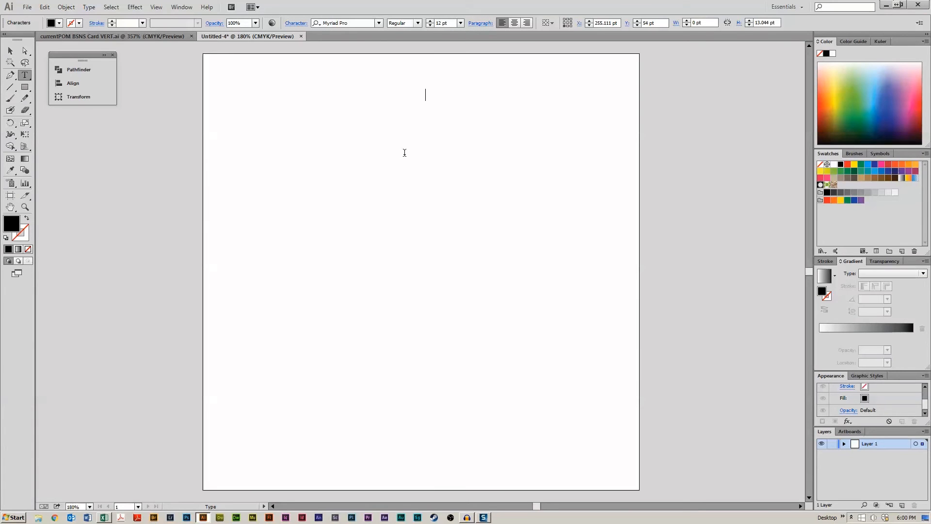
{"action": "type", "text": "Purple O Owl Media"}
{"action": "left_click_drag", "start_coordinate": [503, 95], "coordinate": [2, 96]}
{"action": "left_click", "coordinate": [10, 50]}
- Enlarge the text and duplicate it into a grid of four rows and two columns
{"action": "left_click_drag", "start_coordinate": [512, 100], "coordinate": [532, 139]}
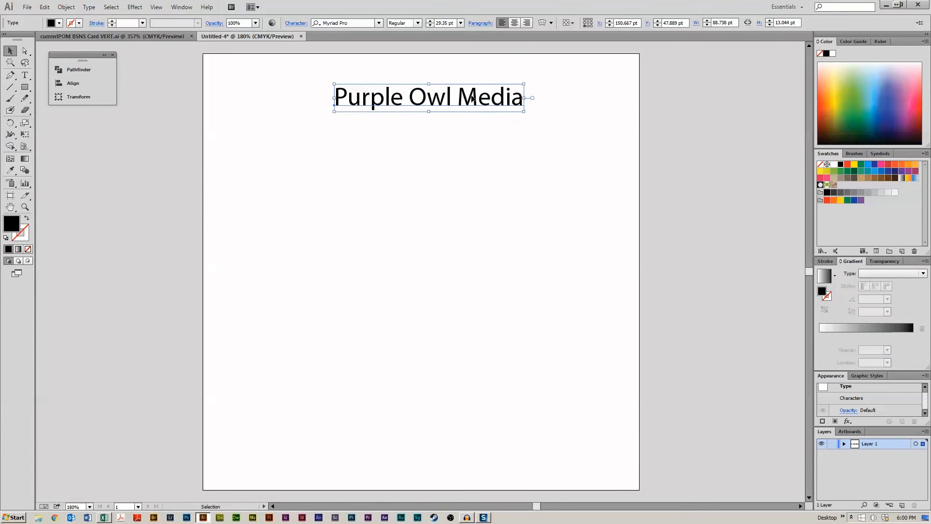
{"action": "left_click_drag", "start_coordinate": [480, 99], "coordinate": [461, 136]}
{"action": "left_click_drag", "start_coordinate": [461, 136], "coordinate": [461, 237]}
{"action": "left_click_drag", "start_coordinate": [532, 77], "coordinate": [421, 263]}
{"action": "left_click_drag", "start_coordinate": [449, 141], "coordinate": [346, 136]}
{"action": "left_click_drag", "start_coordinate": [381, 93], "coordinate": [588, 94]}
- Delete the lower three copies in the right column
{"action": "double_click", "coordinate": [438, 94]}
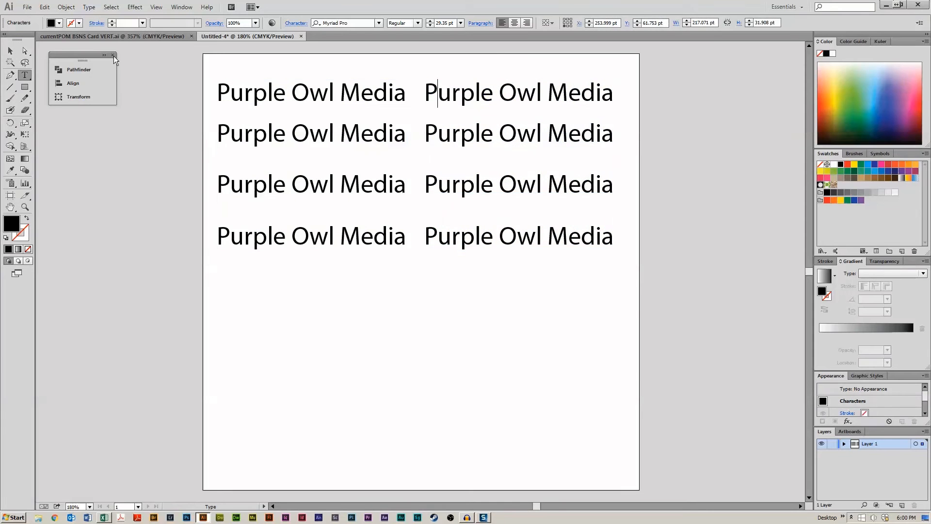
{"action": "left_click", "coordinate": [8, 51]}
{"action": "left_click_drag", "start_coordinate": [616, 319], "coordinate": [459, 121]}
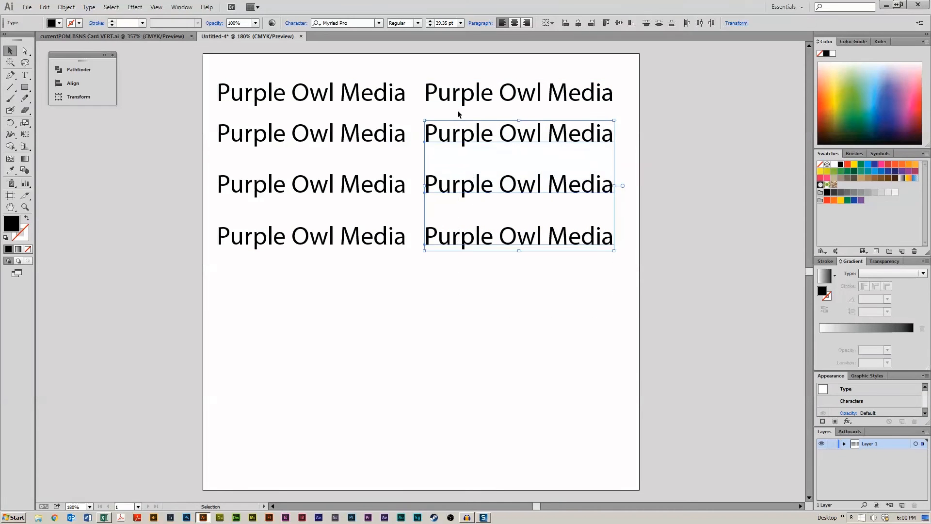
{"action": "key", "text": "Delete"}
- Retype the top-right copy as 'PURPLE OWL MEDIA'
{"action": "double_click", "coordinate": [473, 100]}
{"action": "key", "text": "ctrl+a"}
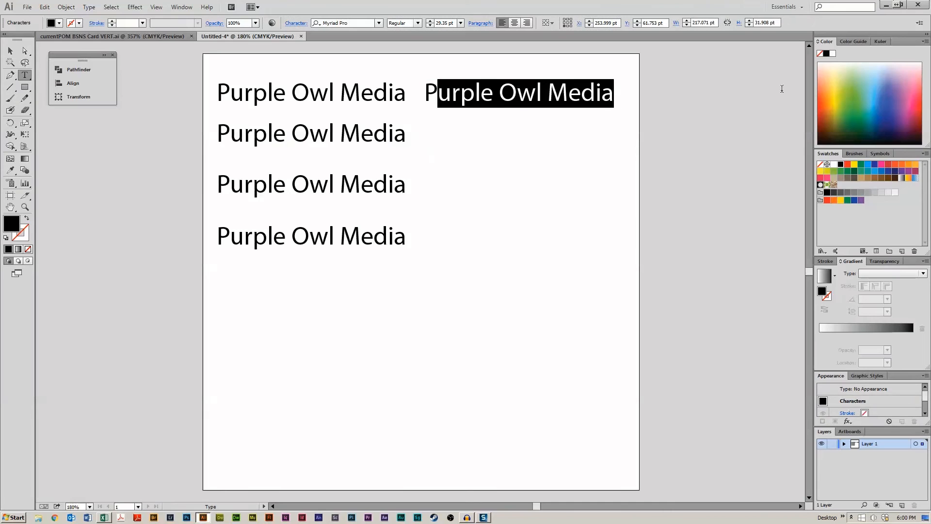
{"action": "type", "text": "PUR"}
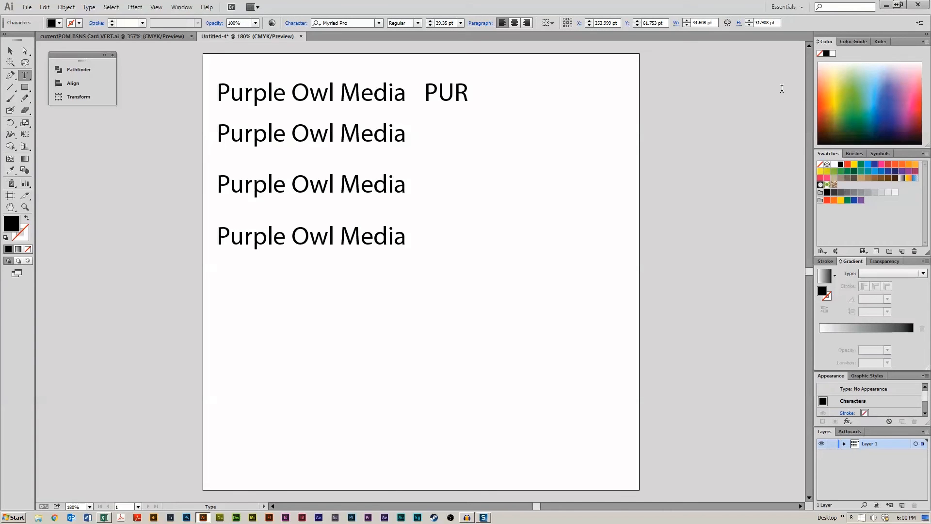
{"action": "type", "text": "PLE OWL MEDIA"}
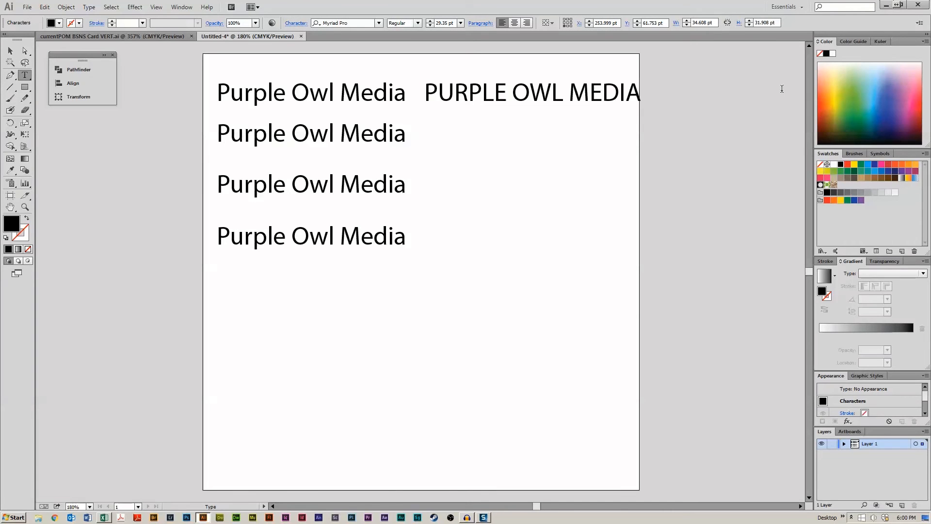
{"action": "key", "text": "Escape"}
- Scale all the text copies down together
{"action": "left_click_drag", "start_coordinate": [250, 70], "coordinate": [808, 374]}
{"action": "left_click_drag", "start_coordinate": [594, 251], "coordinate": [528, 221]}
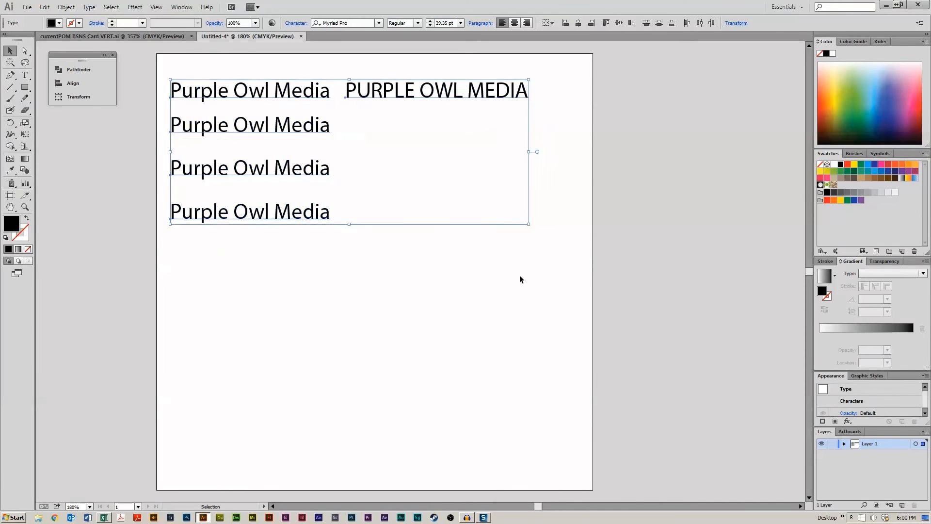
{"action": "left_click", "coordinate": [520, 275]}
- Duplicate the uppercase title down into three more rows in the right column
{"action": "left_click_drag", "start_coordinate": [424, 103], "coordinate": [453, 102]}
{"action": "left_click_drag", "start_coordinate": [456, 92], "coordinate": [449, 168]}
{"action": "left_click", "coordinate": [453, 170], "text": "shift"}
{"action": "left_click", "coordinate": [448, 264]}
{"action": "key", "text": "space"}
{"action": "left_click_drag", "start_coordinate": [413, 286], "coordinate": [473, 291]}
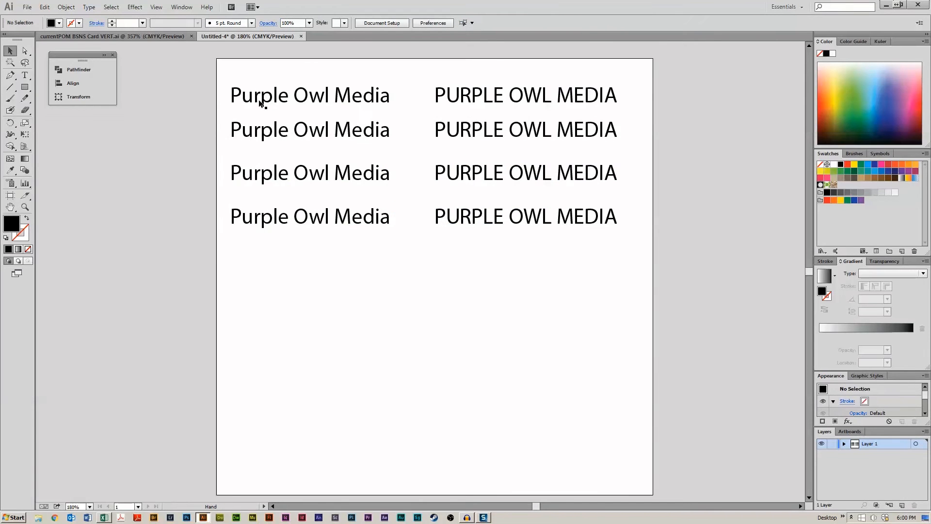
- Nudge all the title copies to the right
{"action": "left_click_drag", "start_coordinate": [276, 68], "coordinate": [627, 308]}
{"action": "key", "text": "Right"}
{"action": "key", "text": "Right"}
{"action": "key", "text": "Right"}
{"action": "key", "text": "shift+Right"}
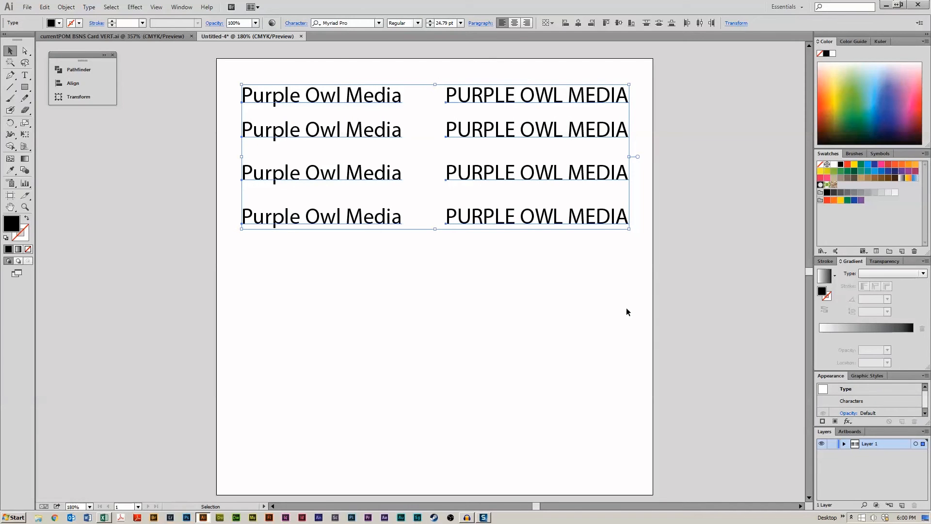
{"action": "left_click", "coordinate": [385, 292]}
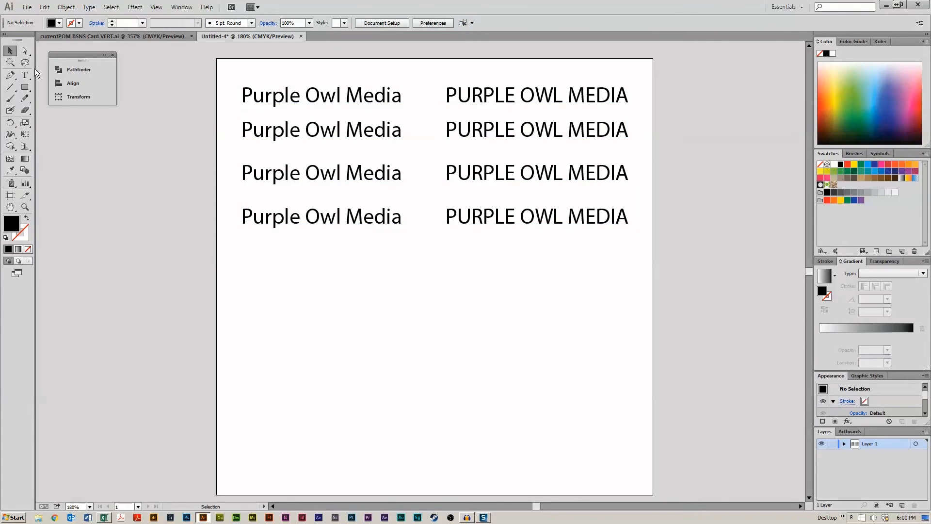
- Nudge the lower three rows of titles downward
{"action": "left_click_drag", "start_coordinate": [197, 124], "coordinate": [601, 306]}
{"action": "key", "text": "Down"}
{"action": "key", "text": "Down"}
{"action": "key", "text": "Down"}
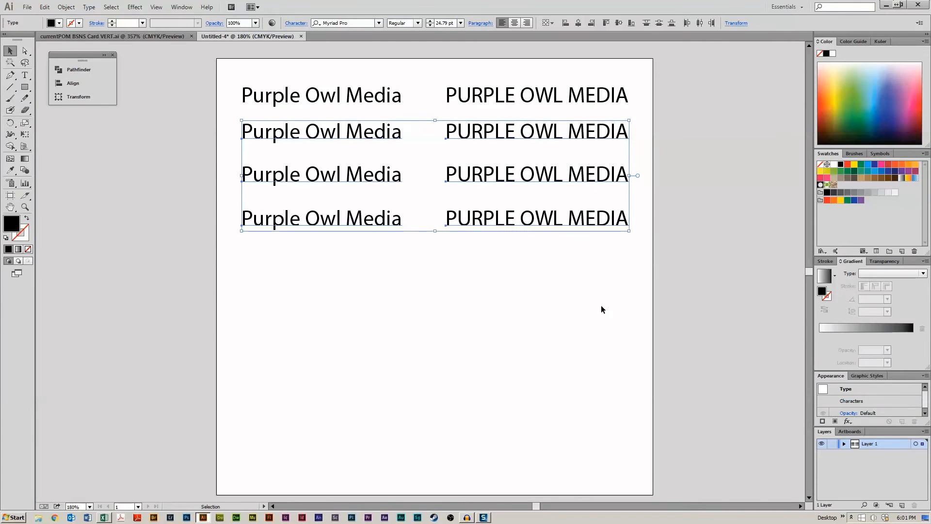
{"action": "key", "text": "Down"}
{"action": "key", "text": "Down"}
{"action": "left_click", "coordinate": [574, 300]}
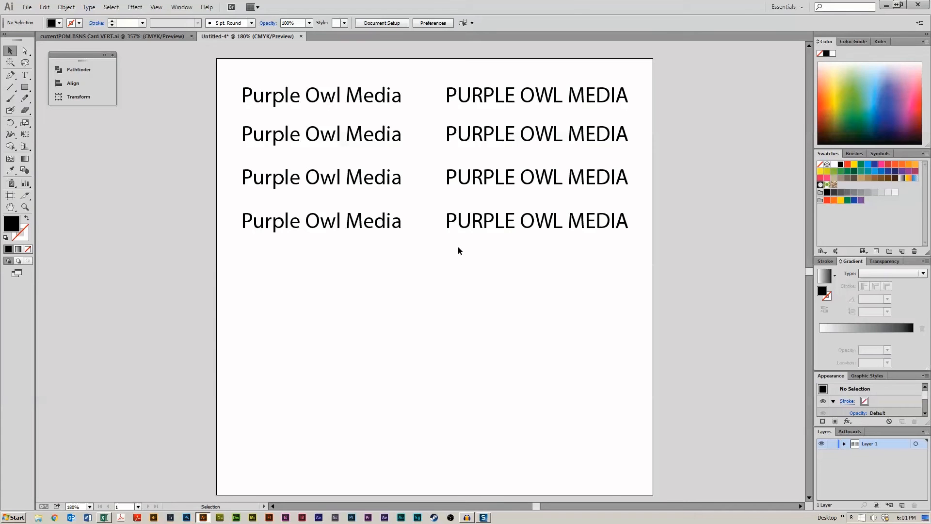
{"action": "left_click", "coordinate": [333, 138]}
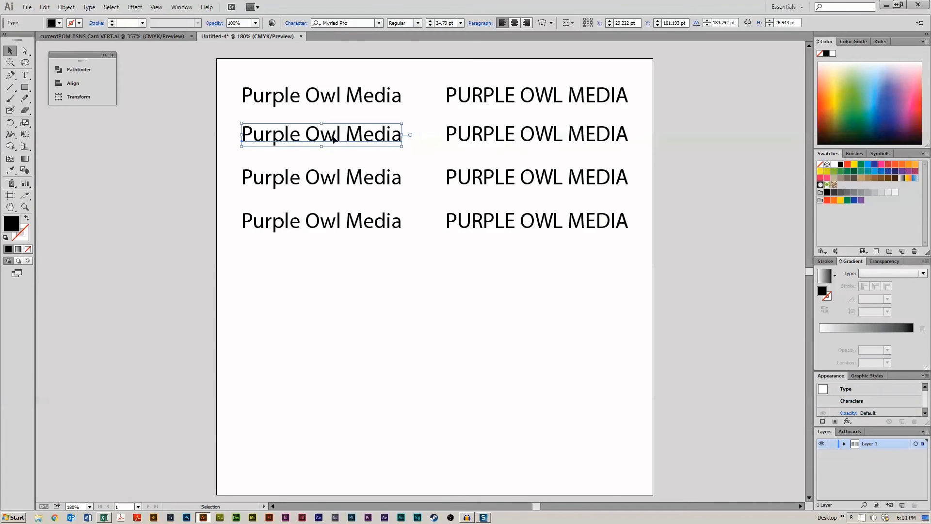
{"action": "left_click", "coordinate": [345, 345]}
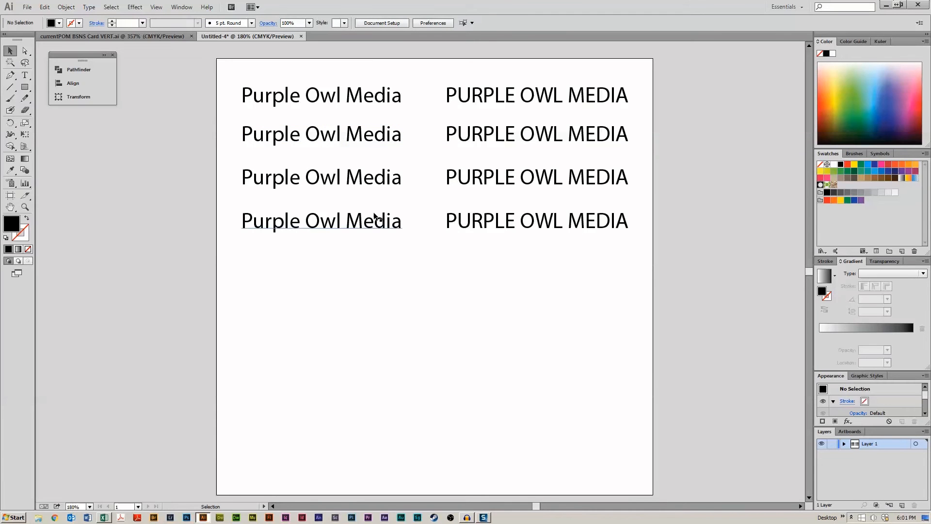
{"action": "left_click_drag", "start_coordinate": [194, 125], "coordinate": [391, 271]}
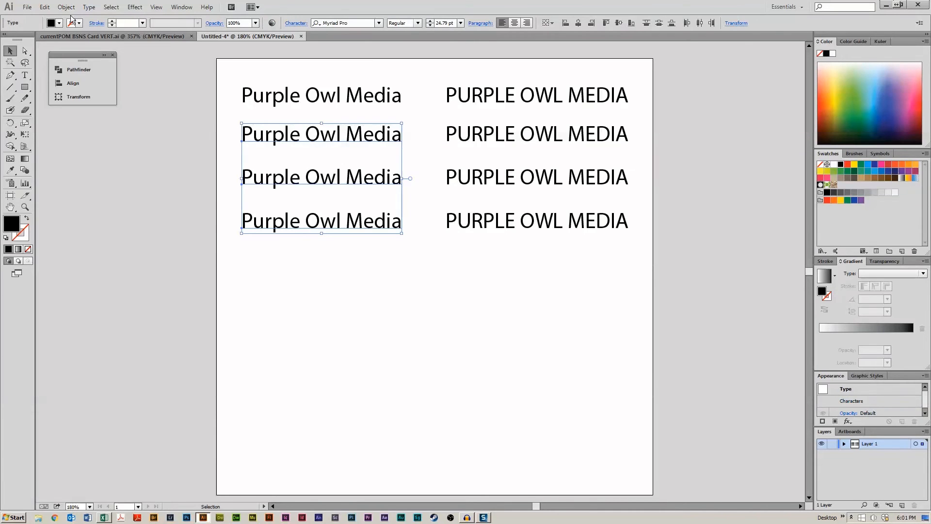
{"action": "left_click_drag", "start_coordinate": [243, 63], "coordinate": [401, 271]}
{"action": "left_click", "coordinate": [438, 283]}
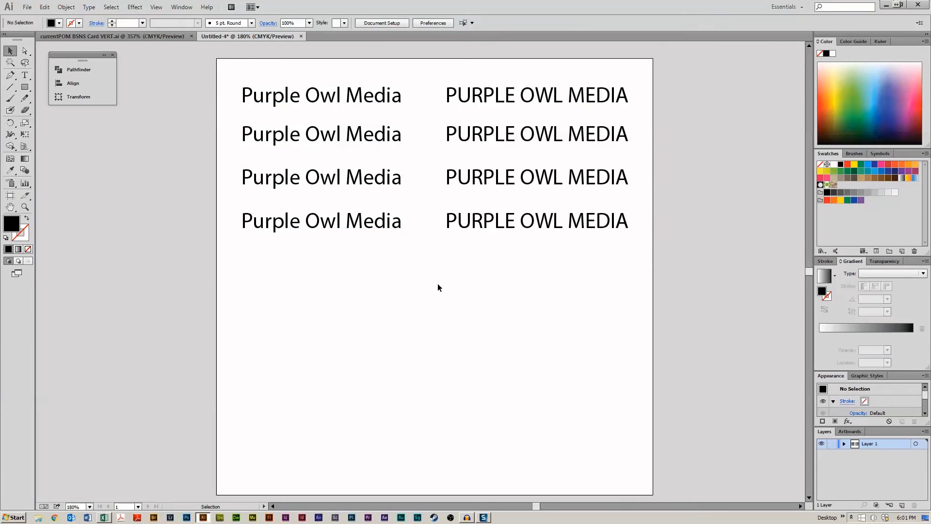
- Change the font of the second-row mixed-case title to Gill Sans MT
{"action": "left_click", "coordinate": [303, 139]}
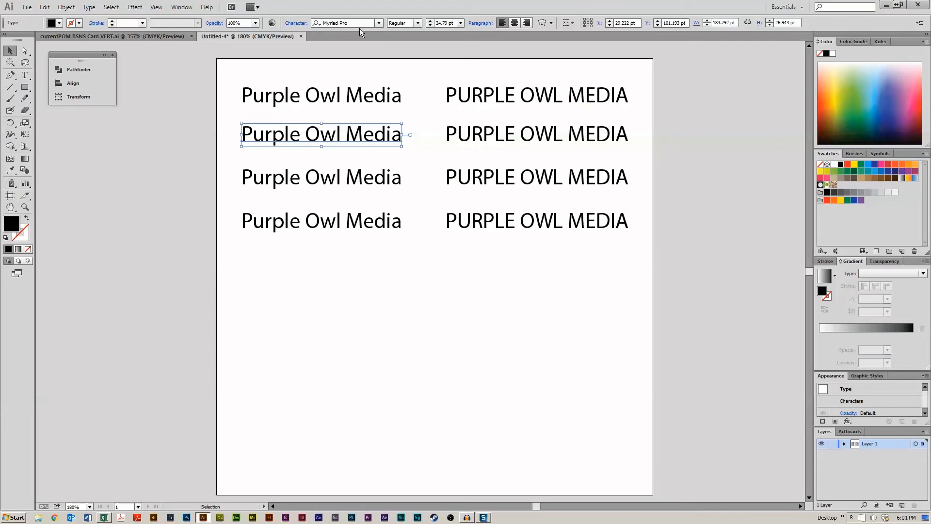
{"action": "left_click", "coordinate": [383, 25]}
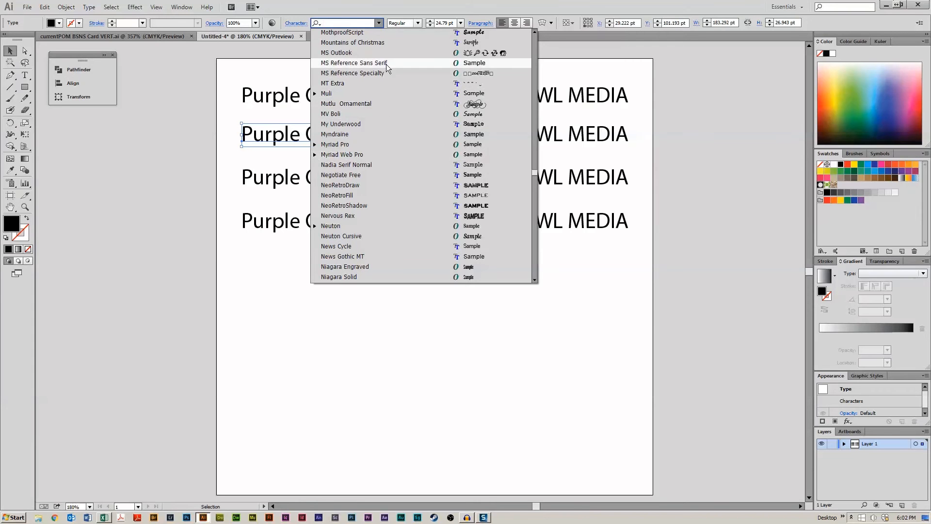
{"action": "type", "text": "Gil S"}
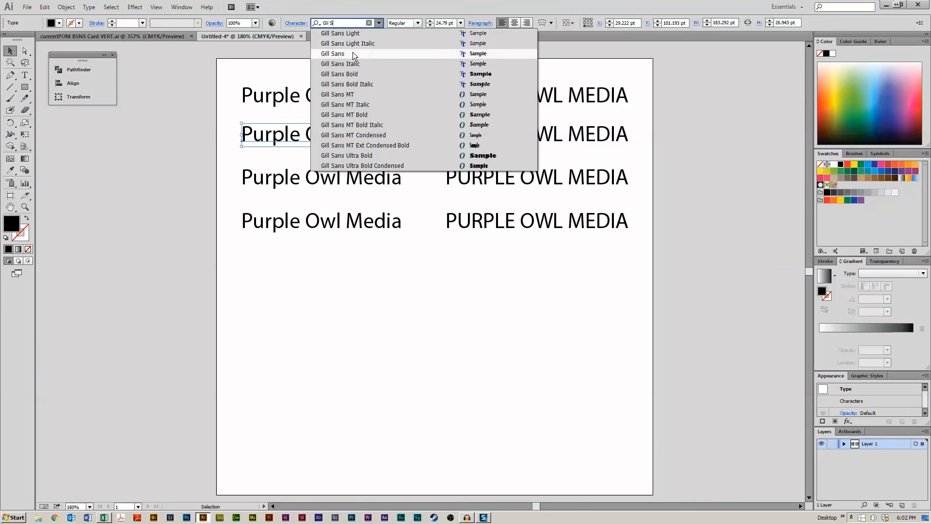
{"action": "left_click", "coordinate": [365, 95]}
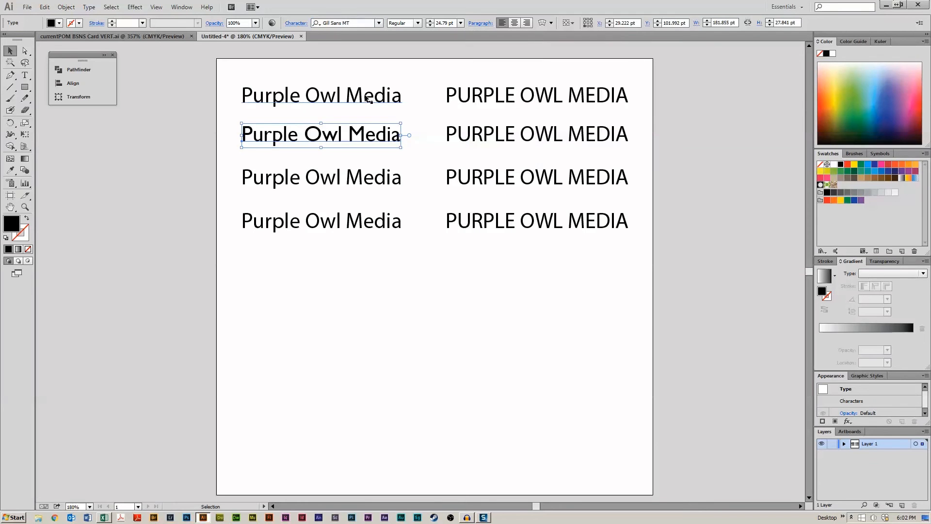
- Change the font of the second-row uppercase title to Gill Sans MT
{"action": "left_click", "coordinate": [499, 150]}
{"action": "left_click", "coordinate": [501, 133]}
{"action": "left_click", "coordinate": [315, 24]}
{"action": "type", "text": "Gil S"}
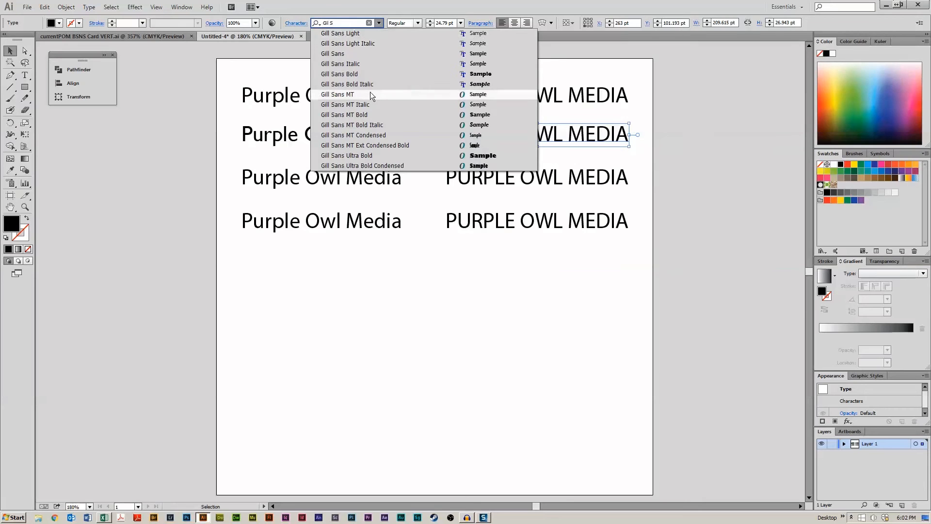
{"action": "left_click", "coordinate": [371, 94]}
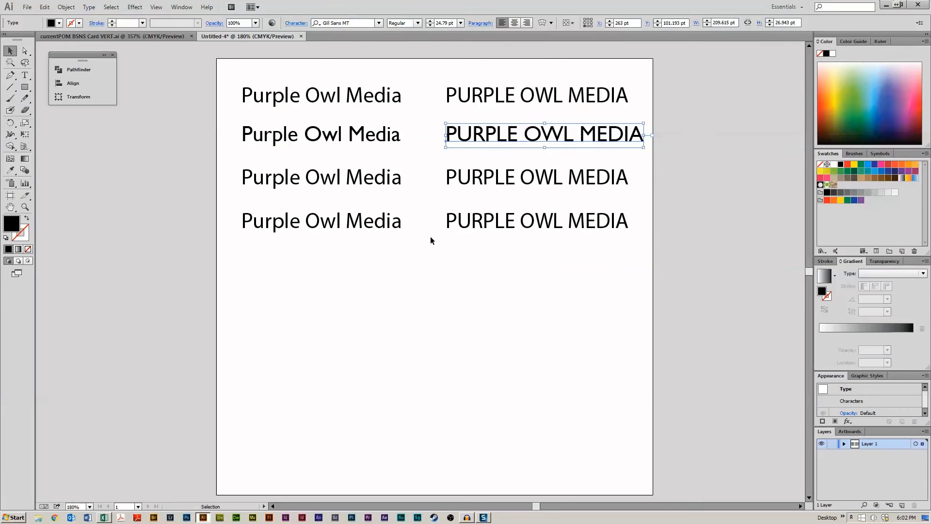
- Delete the third, fourth and first rows of titles, keeping only the Gill Sans MT pair
{"action": "left_click_drag", "start_coordinate": [546, 329], "coordinate": [249, 171]}
{"action": "key", "text": "Delete"}
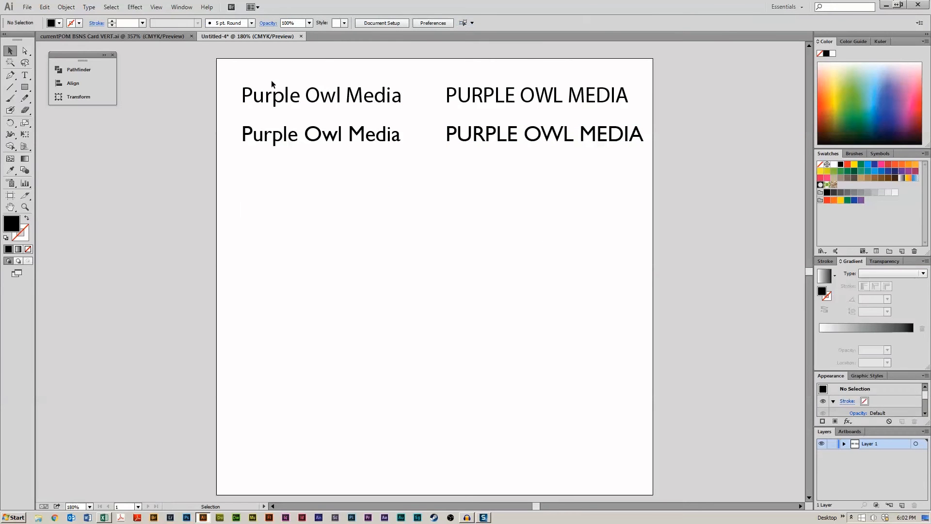
{"action": "left_click_drag", "start_coordinate": [271, 80], "coordinate": [592, 93]}
{"action": "key", "text": "Delete"}
- Stack the uppercase Gill Sans title directly above the mixed-case one at the top left
{"action": "left_click_drag", "start_coordinate": [567, 138], "coordinate": [365, 92]}
{"action": "left_click", "coordinate": [359, 174]}
{"action": "left_click_drag", "start_coordinate": [353, 124], "coordinate": [357, 110]}
{"action": "left_click", "coordinate": [383, 171]}
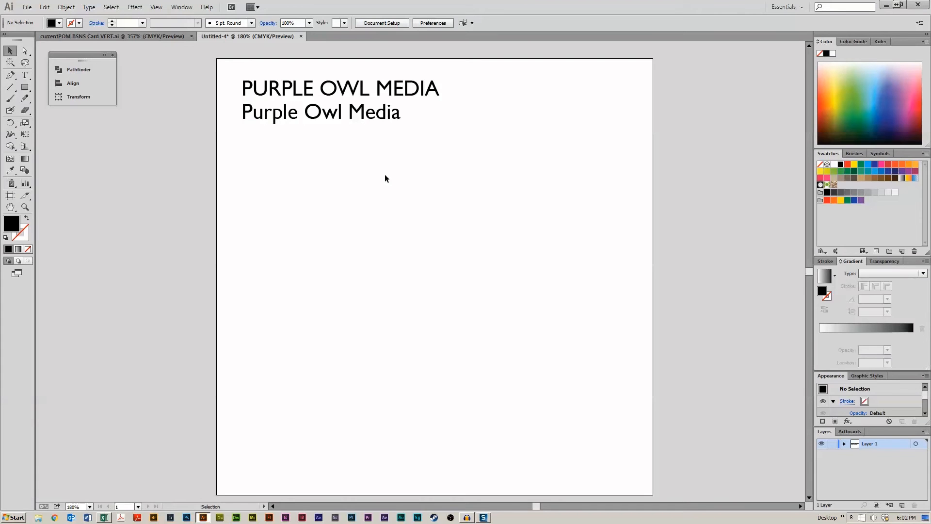
- Duplicate the stacked title pair just below the original
{"action": "left_click_drag", "start_coordinate": [335, 59], "coordinate": [400, 143]}
{"action": "left_click", "coordinate": [418, 185]}
{"action": "left_click", "coordinate": [377, 89]}
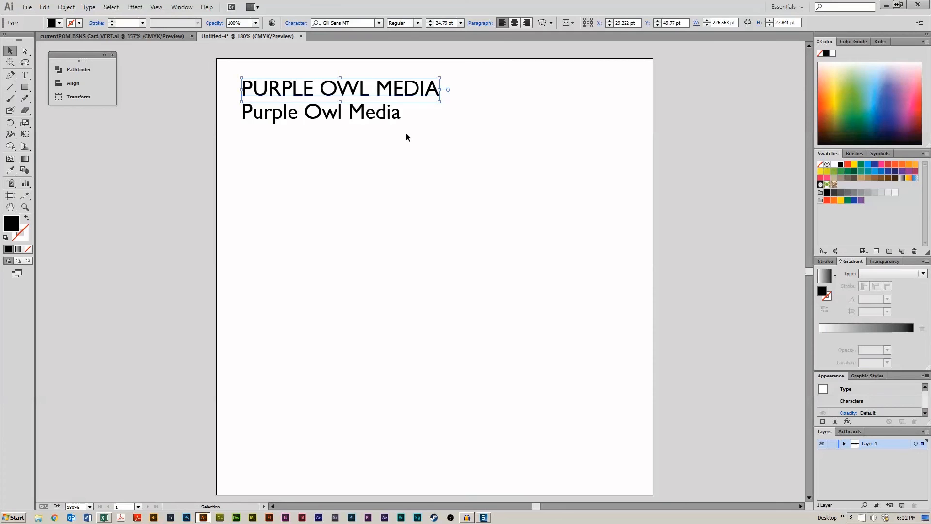
{"action": "left_click", "coordinate": [417, 23]}
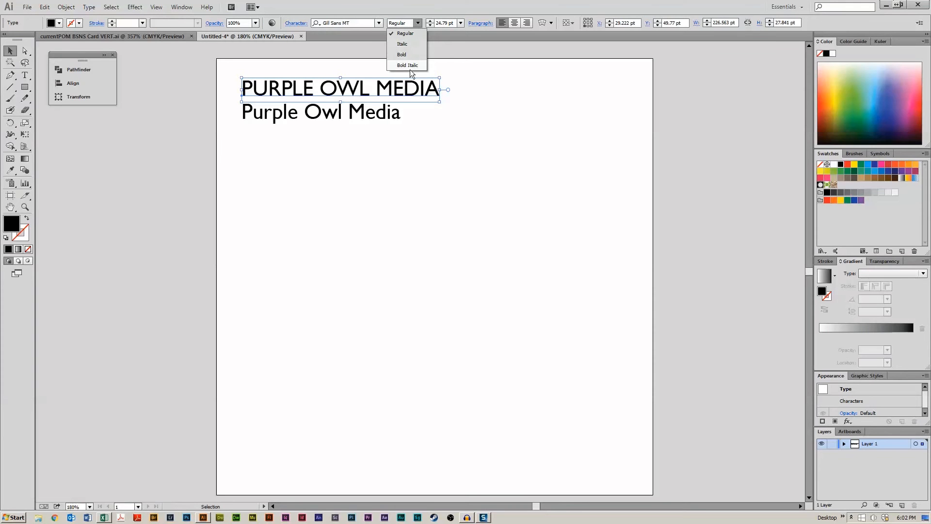
{"action": "left_click", "coordinate": [463, 154]}
{"action": "left_click_drag", "start_coordinate": [348, 61], "coordinate": [381, 174]}
- Set the duplicated title pair's font style to Bold
{"action": "left_click", "coordinate": [417, 22]}
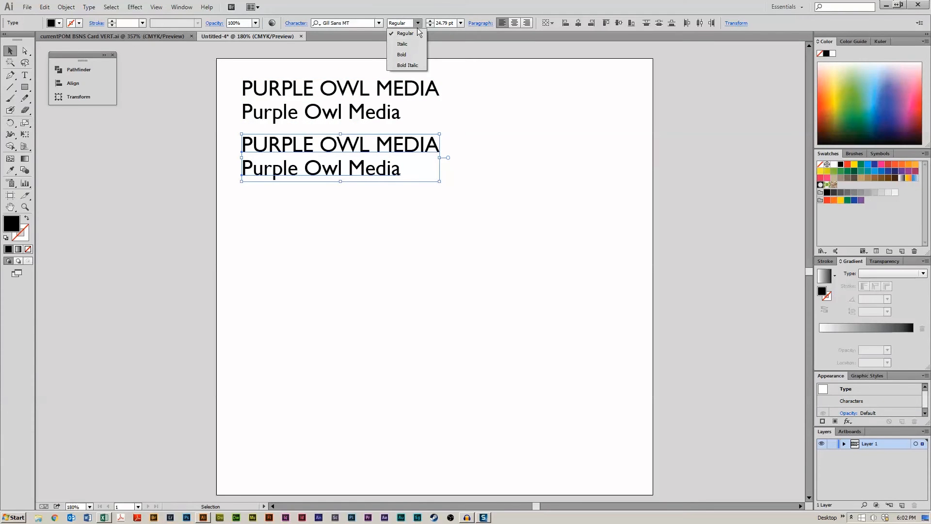
{"action": "left_click", "coordinate": [406, 54]}
{"action": "left_click", "coordinate": [562, 160]}
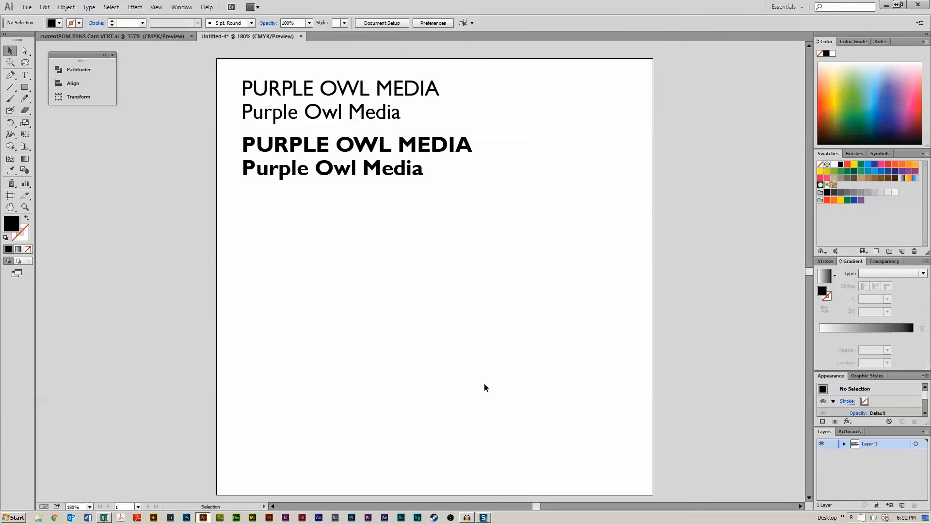
- Switch to the business card file and copy the purple header rectangle's hex colour 431e59 from its fill
{"action": "key", "text": "space"}
{"action": "mouse_move", "coordinate": [484, 384]}
{"action": "left_mouse_down"}
{"action": "mouse_move", "coordinate": [482, 359]}
{"action": "mouse_move", "coordinate": [484, 370]}
{"action": "left_mouse_up"}
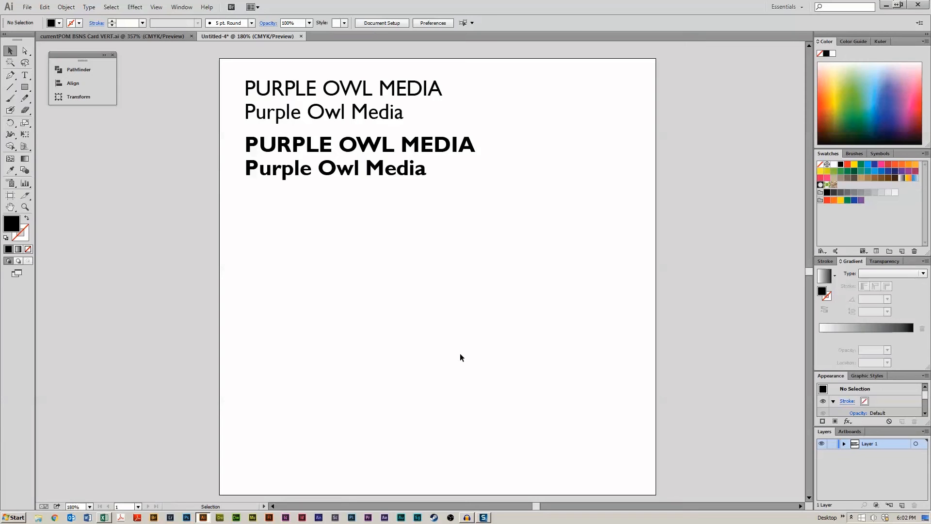
{"action": "left_click", "coordinate": [158, 37]}
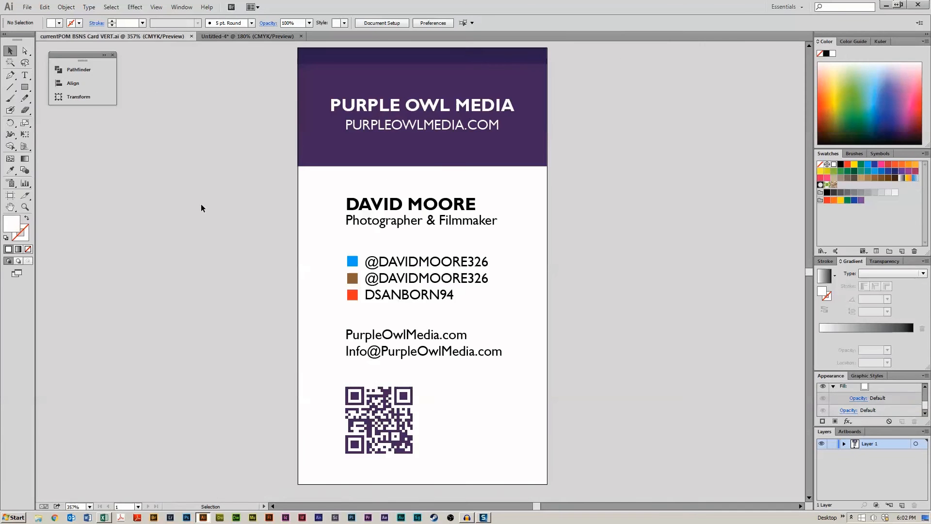
{"action": "left_click", "coordinate": [325, 142]}
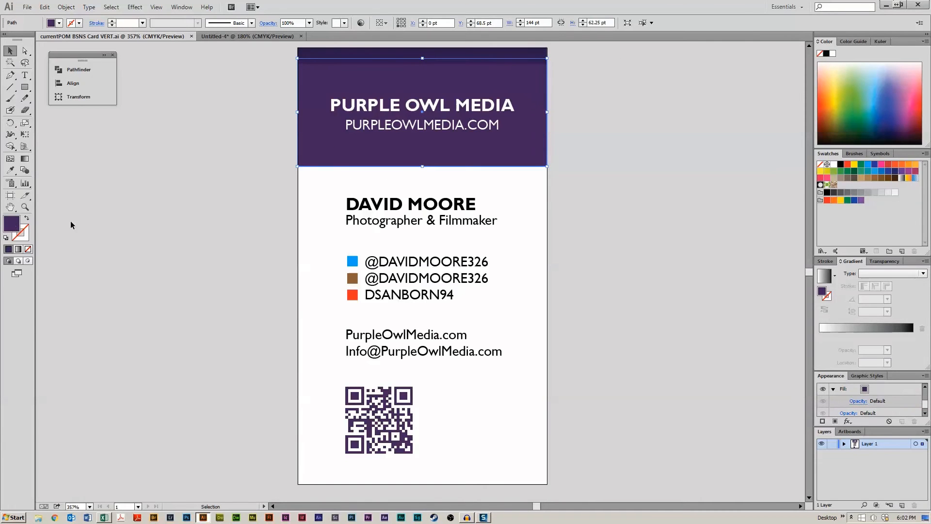
{"action": "double_click", "coordinate": [11, 224]}
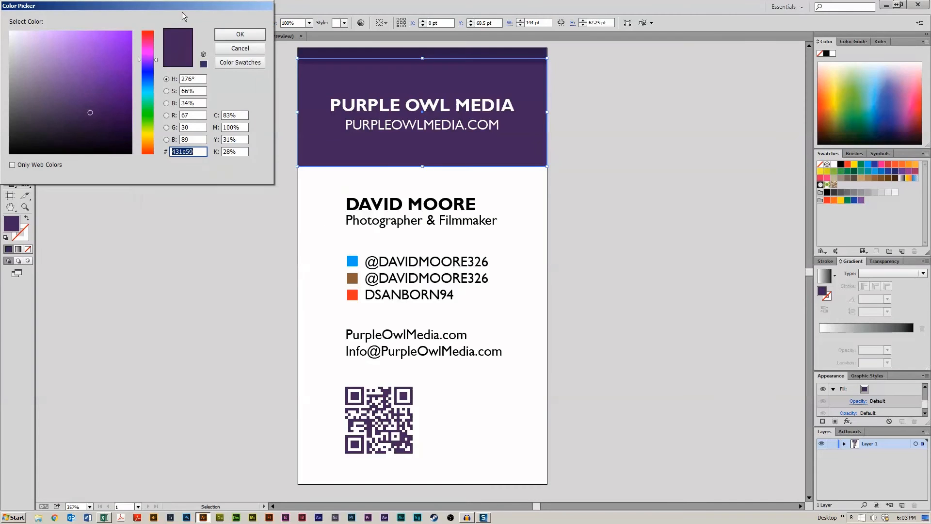
{"action": "left_click_drag", "start_coordinate": [177, 6], "coordinate": [286, 76]}
{"action": "left_click", "coordinate": [302, 222]}
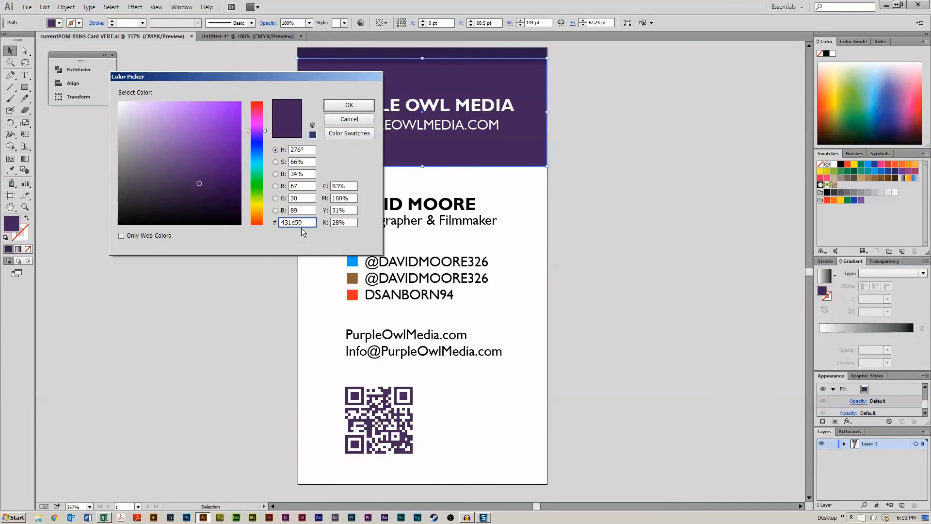
{"action": "double_click", "coordinate": [304, 222]}
{"action": "left_click", "coordinate": [365, 119]}
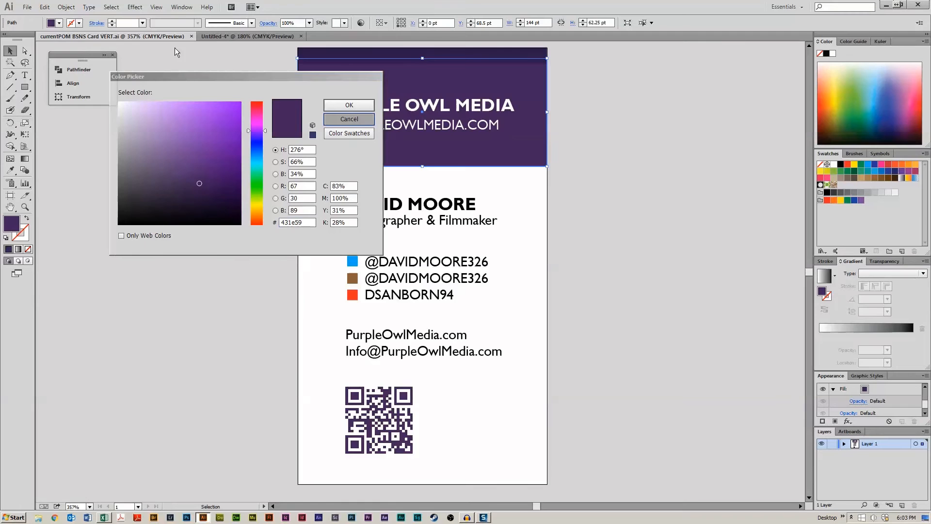
- Back in the new document, draw a square about 67 pt wide and fill it with colour 431e59
{"action": "left_click", "coordinate": [235, 37]}
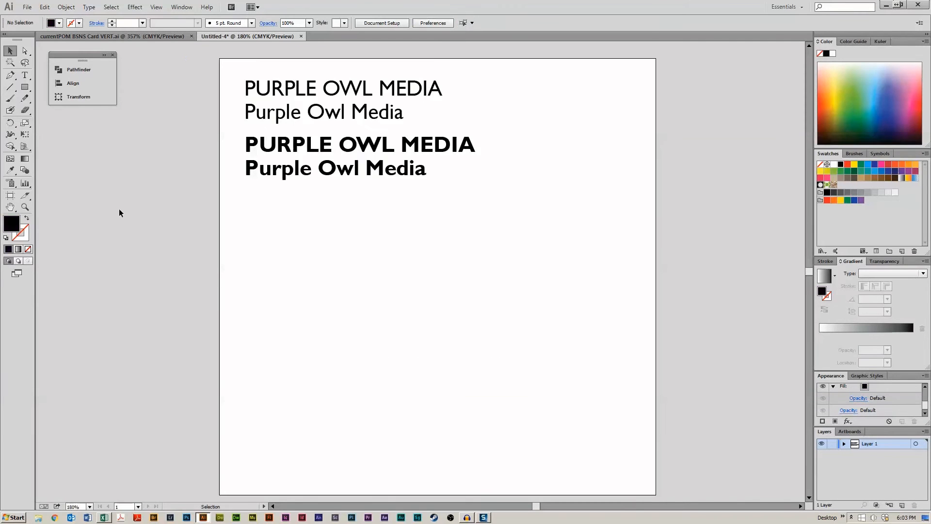
{"action": "left_click", "coordinate": [28, 85]}
{"action": "left_click_drag", "start_coordinate": [444, 297], "coordinate": [474, 327]}
{"action": "double_click", "coordinate": [17, 226]}
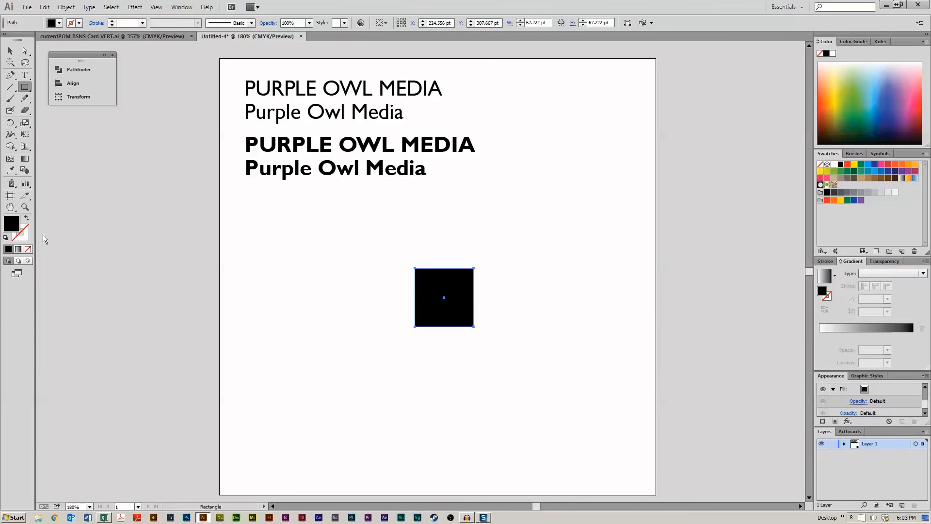
{"action": "key", "text": "ctrl+v"}
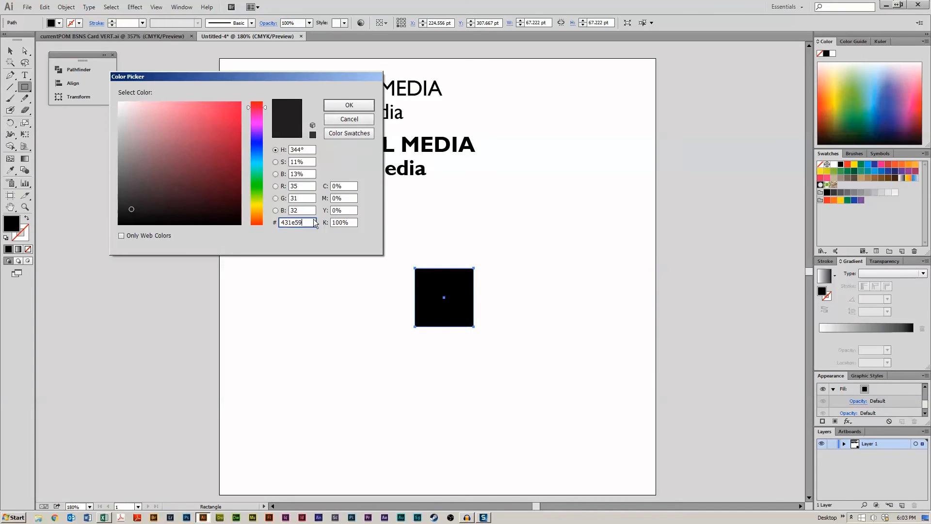
{"action": "left_click", "coordinate": [339, 103]}
{"action": "key", "text": "v"}
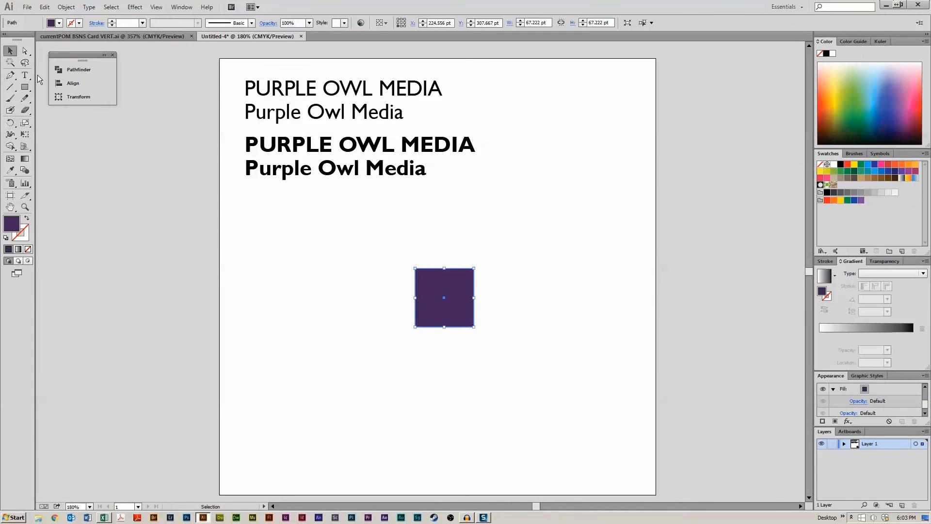
- Move the purple square to the upper right of the artboard
{"action": "left_click", "coordinate": [343, 281]}
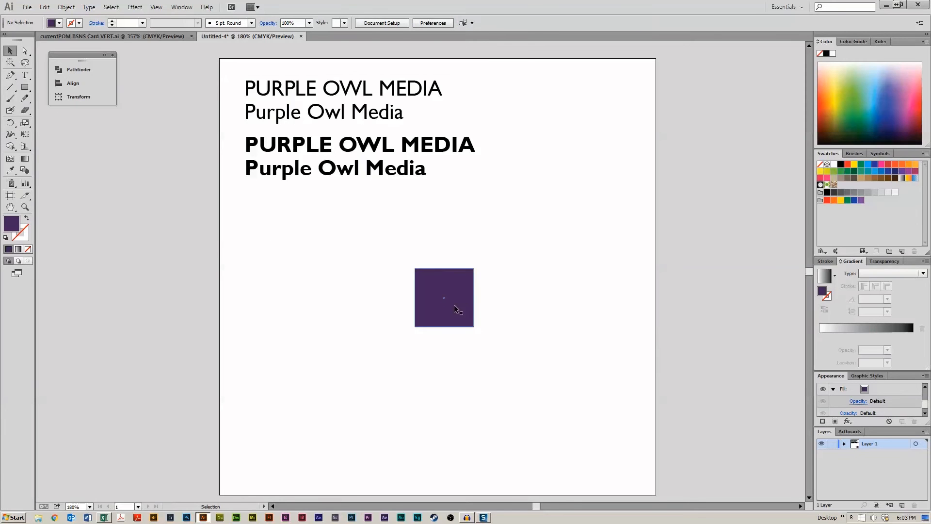
{"action": "left_click_drag", "start_coordinate": [454, 305], "coordinate": [580, 132]}
{"action": "left_click", "coordinate": [579, 231]}
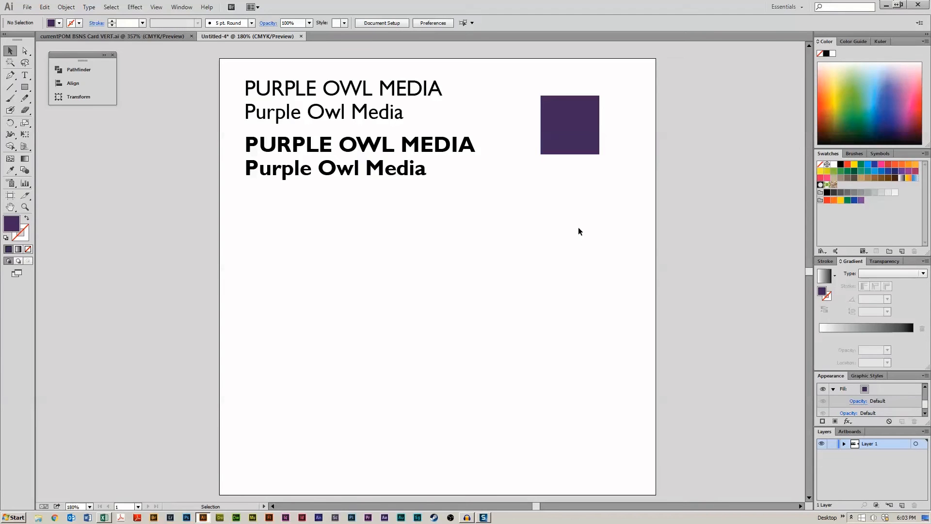
- Duplicate the purple square directly below it and fill the copy black
{"action": "left_click_drag", "start_coordinate": [571, 145], "coordinate": [611, 170]}
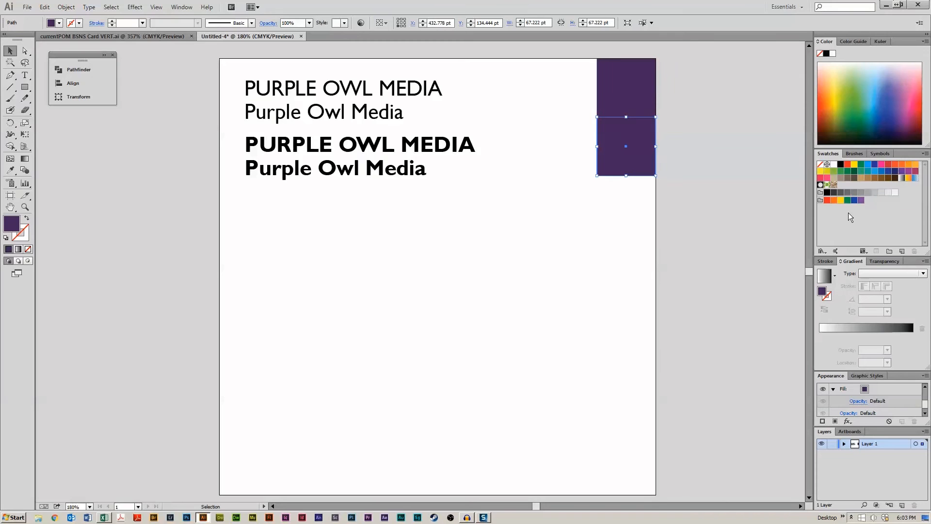
{"action": "left_click", "coordinate": [828, 192]}
- Duplicate the black square below it and swap its colours to a black outline with no fill
{"action": "left_click_drag", "start_coordinate": [619, 153], "coordinate": [619, 202]}
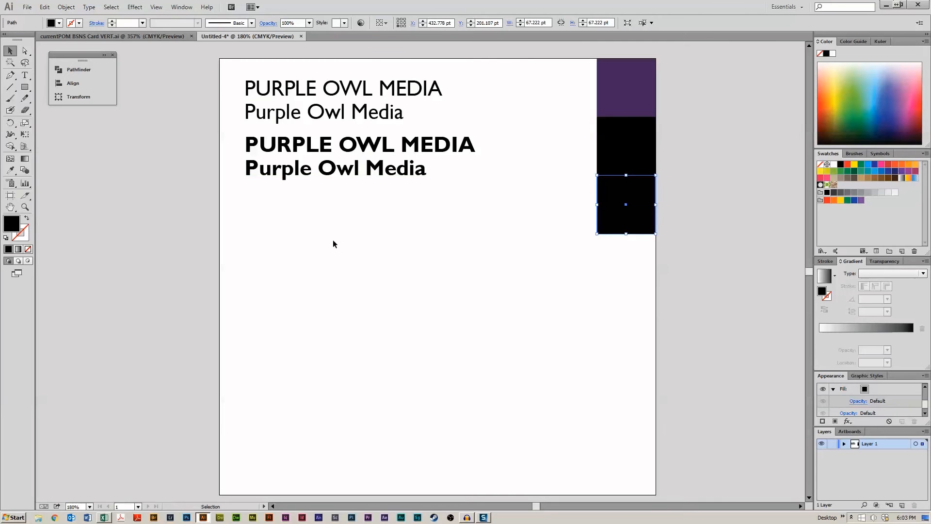
{"action": "left_click", "coordinate": [27, 219]}
{"action": "left_click", "coordinate": [387, 254]}
{"action": "left_click_drag", "start_coordinate": [661, 307], "coordinate": [509, 212]}
{"action": "left_click", "coordinate": [97, 23]}
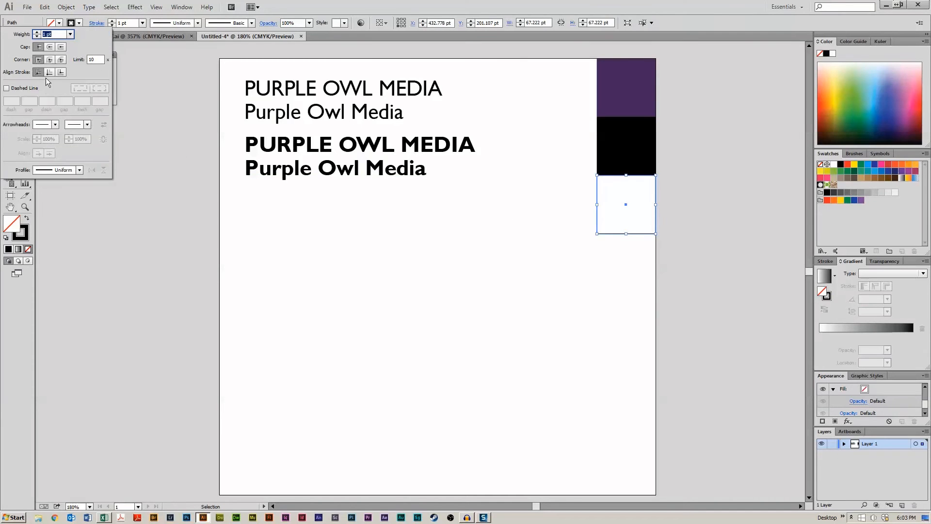
{"action": "left_click", "coordinate": [404, 316]}
{"action": "left_click", "coordinate": [565, 314]}
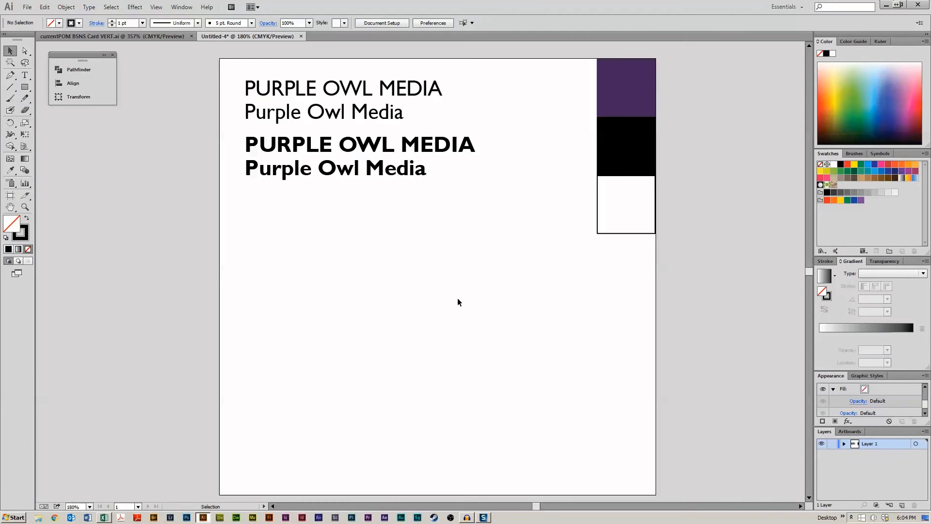
- Draw a black-outlined circle about 85 pt wide below the titles with the Ellipse tool
{"action": "scroll", "coordinate": [458, 302], "scroll_direction": "down", "scroll_amount": 1}
{"action": "scroll", "coordinate": [456, 280], "scroll_direction": "up", "scroll_amount": 1}
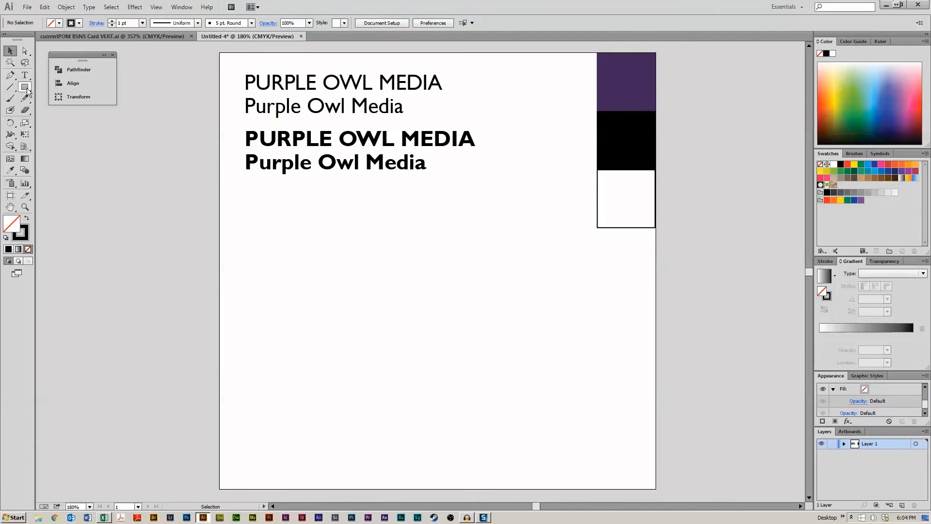
{"action": "left_click_drag", "start_coordinate": [350, 293], "coordinate": [446, 357]}
{"action": "left_click_drag", "start_coordinate": [25, 87], "coordinate": [60, 110]}
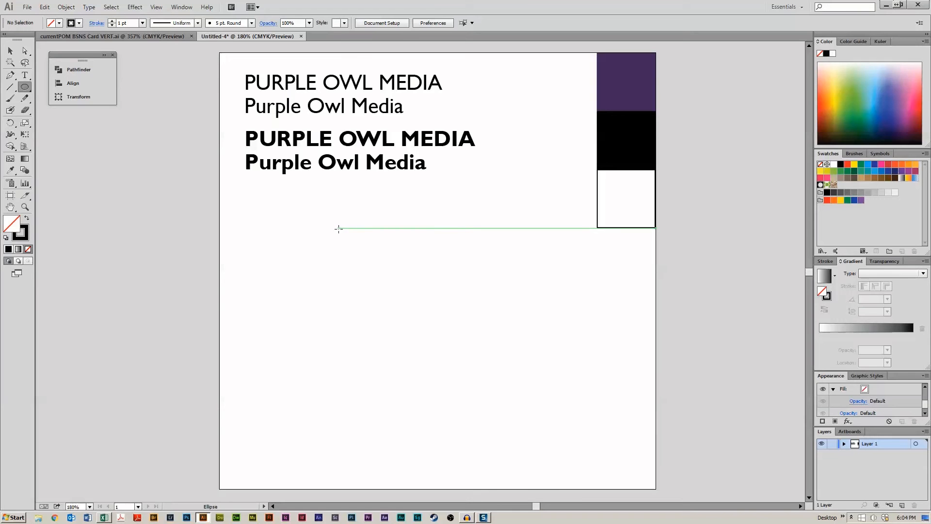
{"action": "left_click_drag", "start_coordinate": [338, 227], "coordinate": [412, 258]}
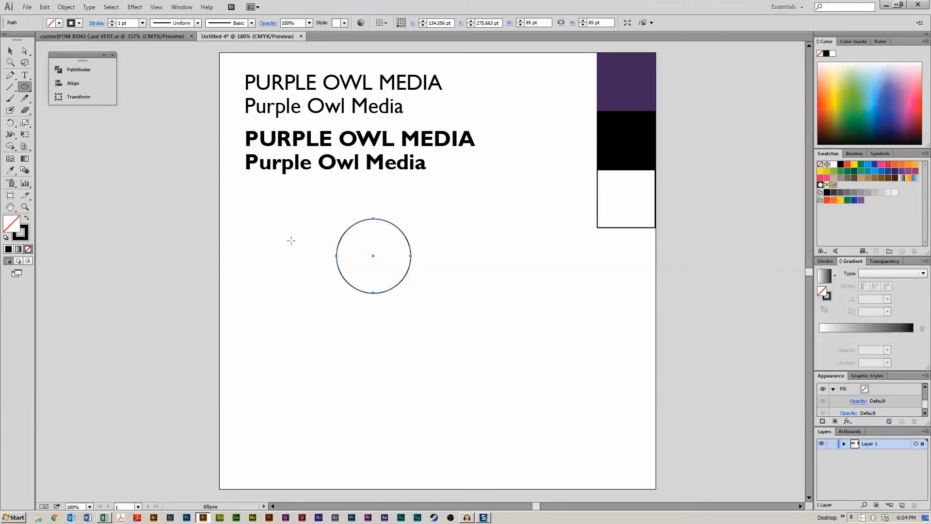
- Set the circle's stroke weight to 6 pt
{"action": "left_click", "coordinate": [118, 24]}
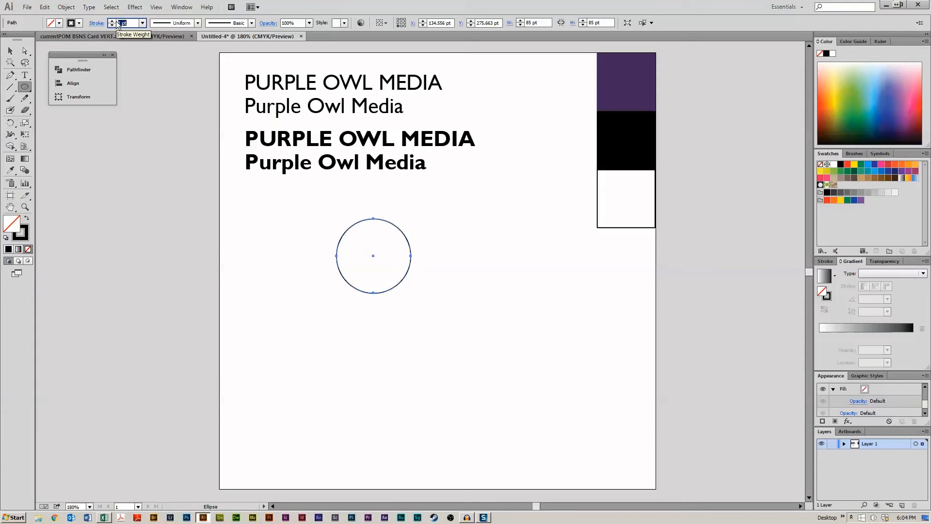
{"action": "type", "text": "6"}
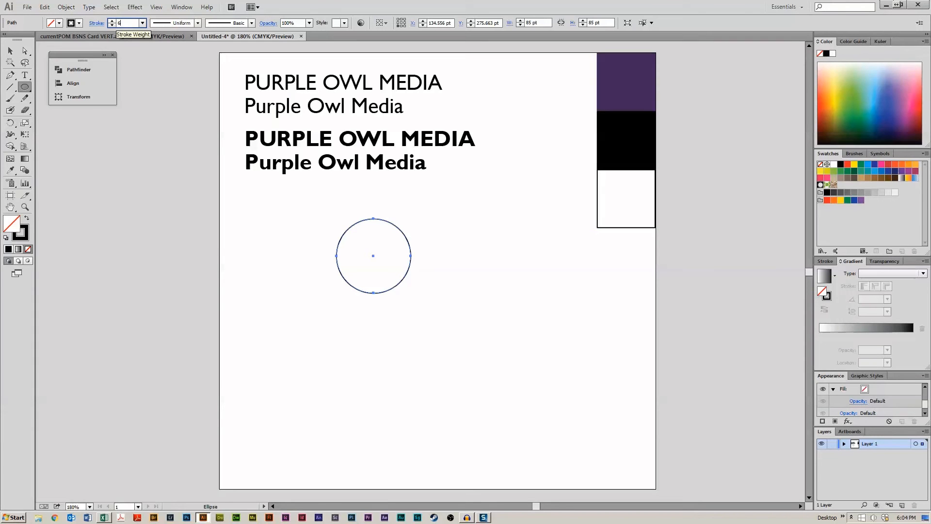
{"action": "key", "text": "Return"}
- Enlarge the circle to about 187 pt wide with the Selection tool
{"action": "left_click", "coordinate": [9, 49]}
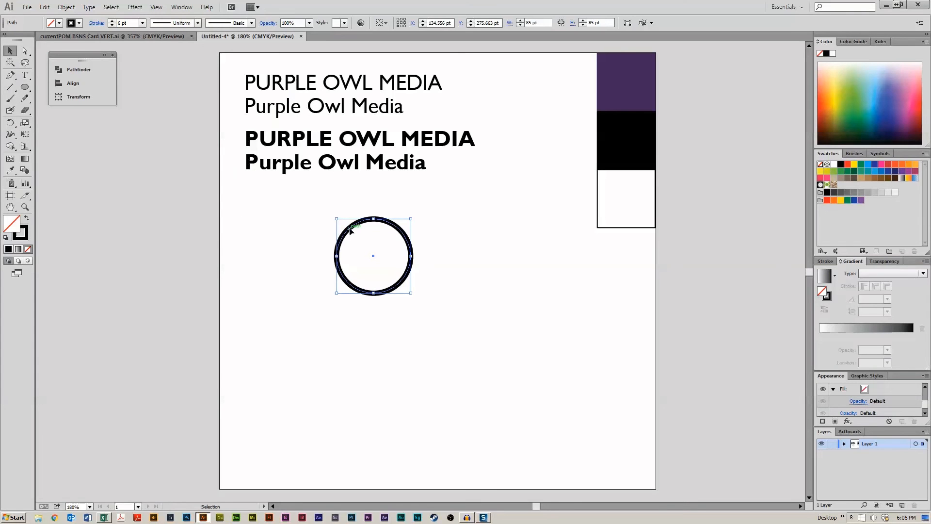
{"action": "left_click_drag", "start_coordinate": [351, 229], "coordinate": [354, 230]}
{"action": "left_click_drag", "start_coordinate": [412, 293], "coordinate": [503, 382]}
{"action": "left_click_drag", "start_coordinate": [493, 264], "coordinate": [487, 263]}
{"action": "left_click", "coordinate": [529, 270]}
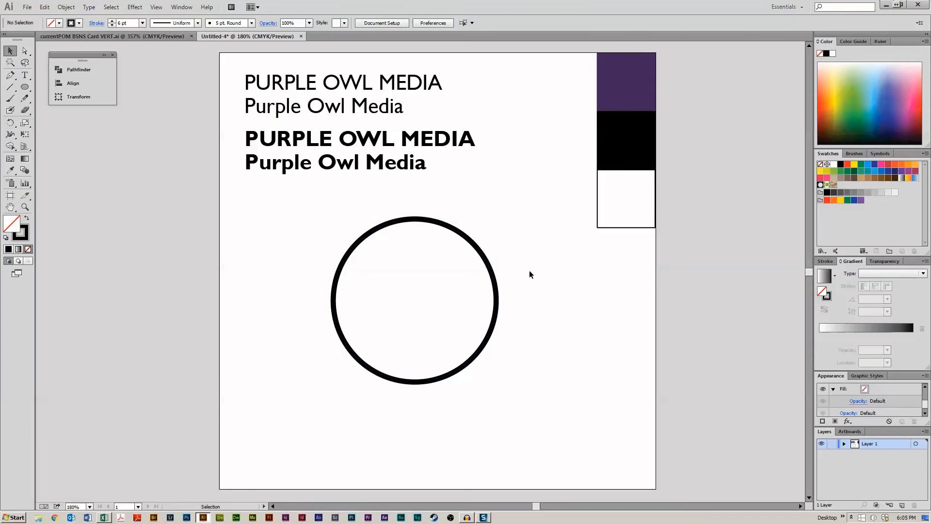
- Align the circle's stroke to the inside of the path
{"action": "left_click", "coordinate": [488, 259]}
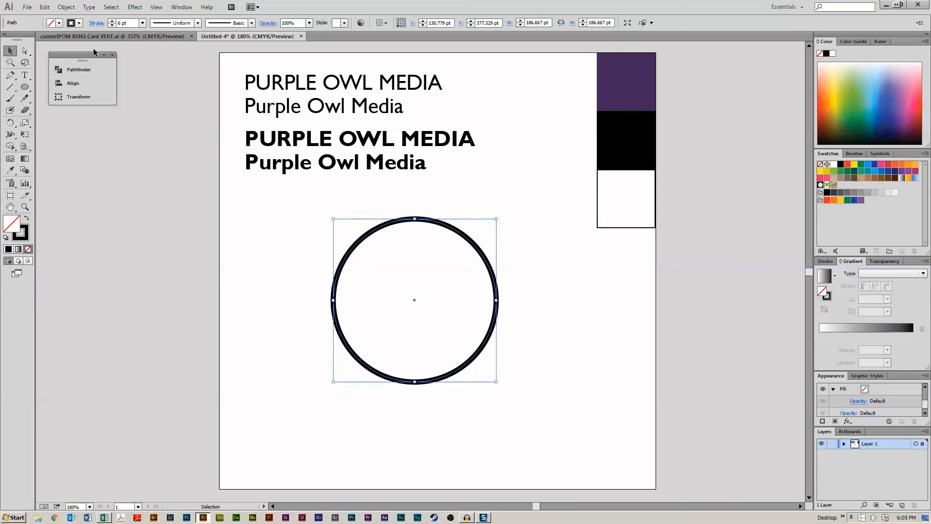
{"action": "left_click", "coordinate": [96, 23]}
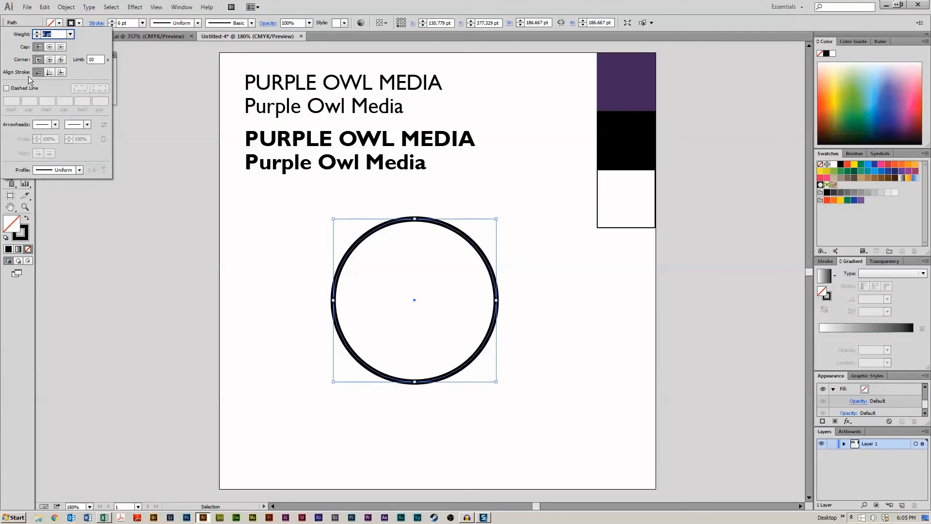
{"action": "left_click", "coordinate": [49, 72]}
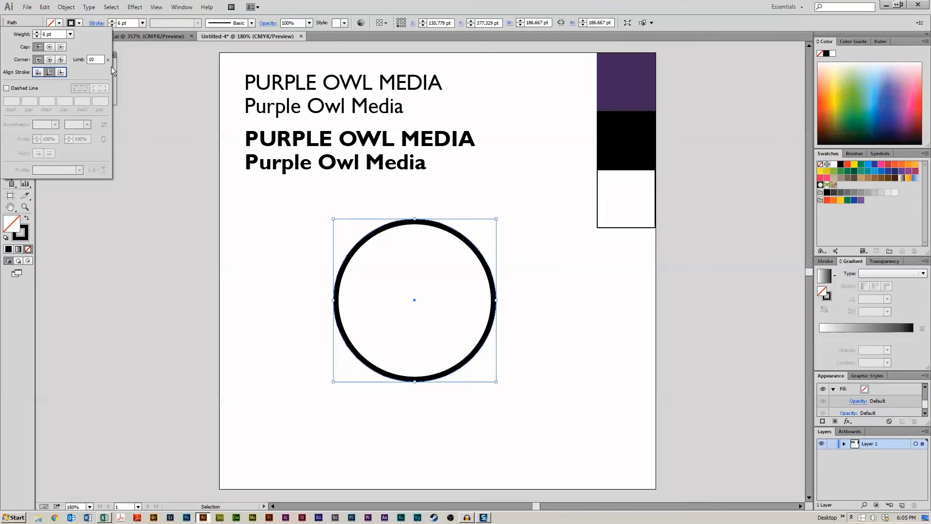
{"action": "left_click", "coordinate": [62, 73]}
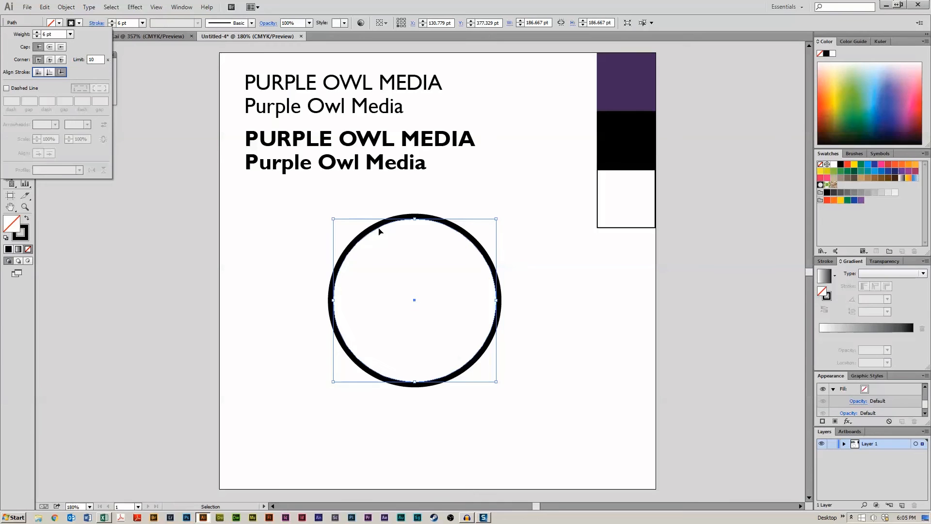
{"action": "left_click", "coordinate": [48, 72]}
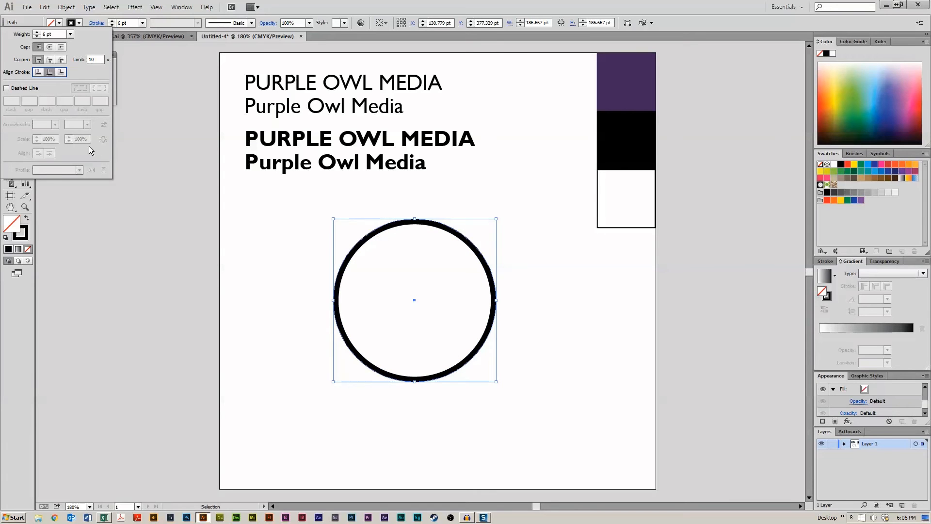
{"action": "left_click", "coordinate": [269, 275]}
- Scale the circle down to about 113 pt wide
{"action": "left_click", "coordinate": [452, 234]}
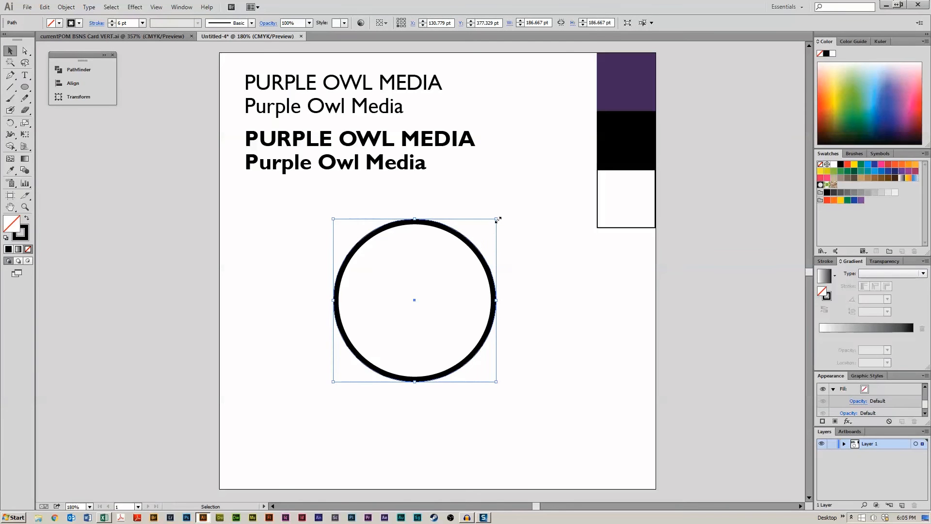
{"action": "left_click_drag", "start_coordinate": [498, 219], "coordinate": [405, 240]}
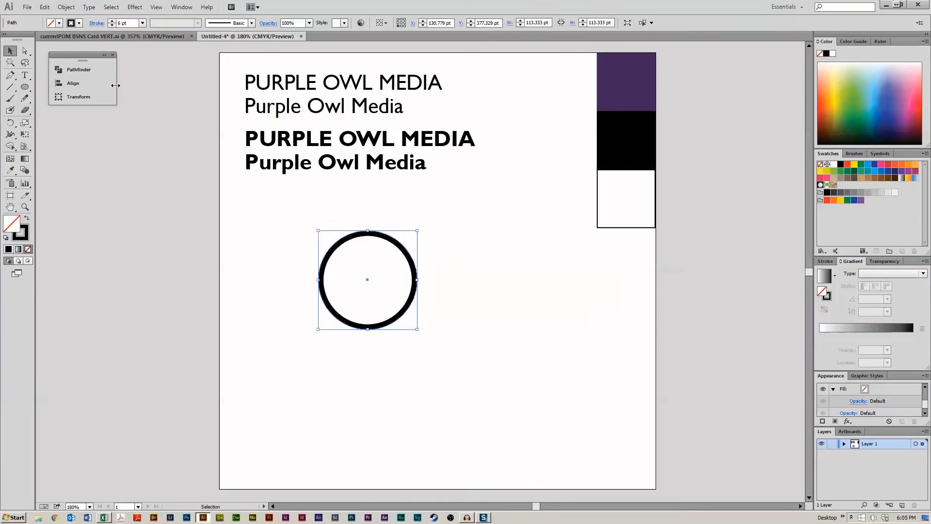
{"action": "left_click", "coordinate": [290, 257]}
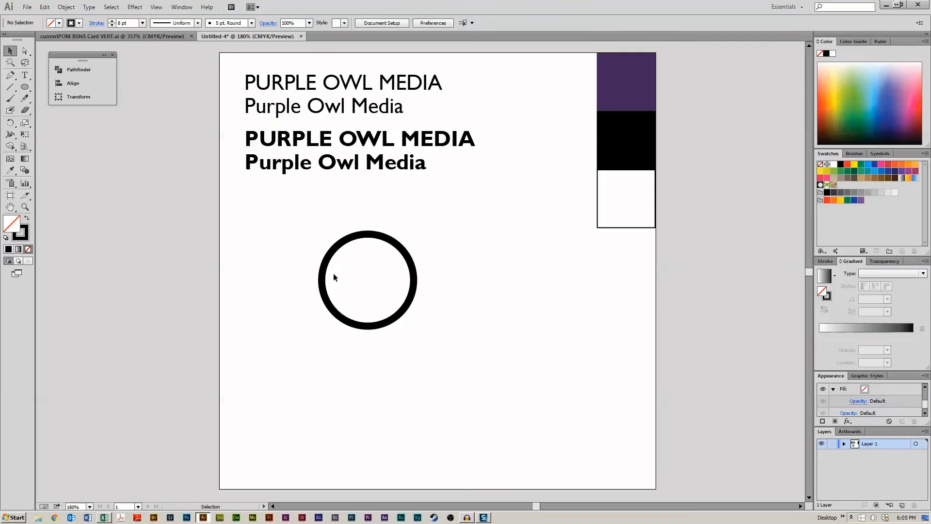
- Duplicate the circle to its right so the copy touches it, and nudge the copy slightly right
{"action": "left_click_drag", "start_coordinate": [363, 235], "coordinate": [452, 234]}
{"action": "left_click", "coordinate": [465, 368]}
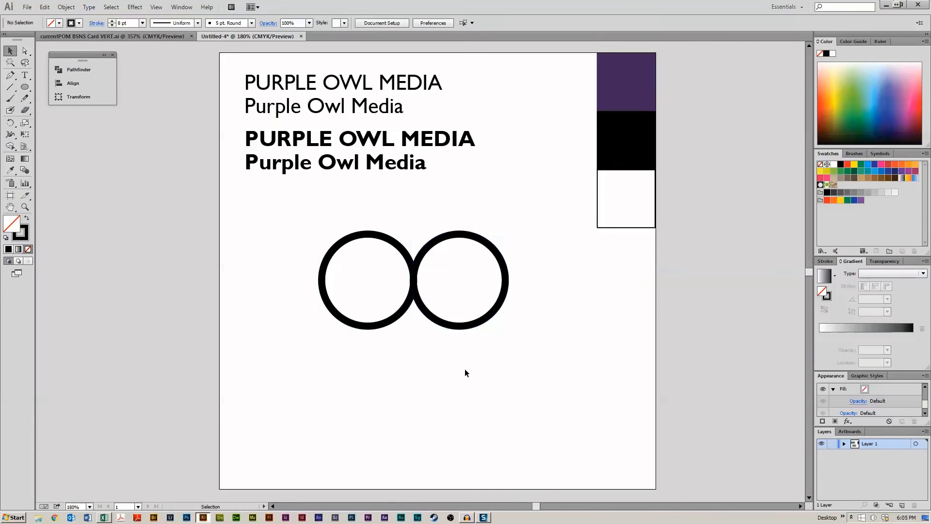
{"action": "left_click", "coordinate": [462, 330]}
{"action": "key", "text": "Right"}
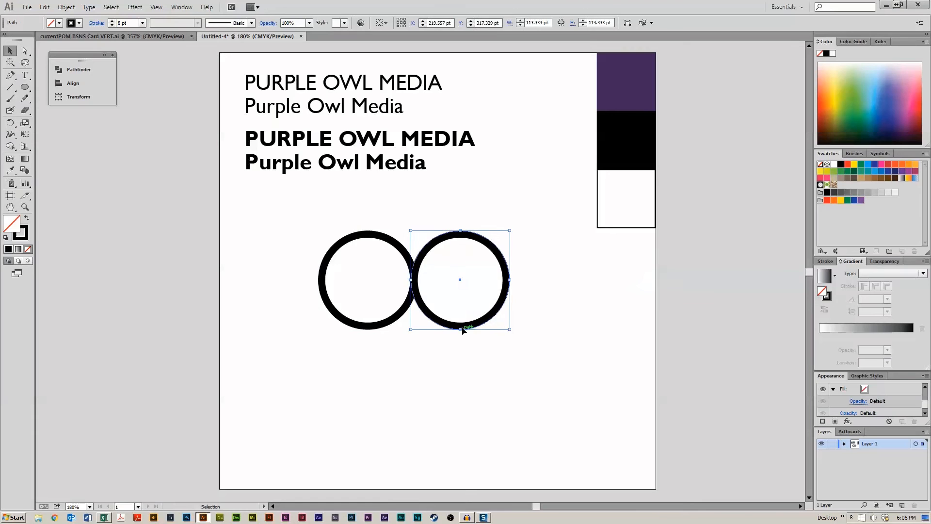
{"action": "left_click", "coordinate": [498, 410]}
- Apply Outline Stroke to the left circle and then to the right circle
{"action": "left_click_drag", "start_coordinate": [377, 216], "coordinate": [483, 345]}
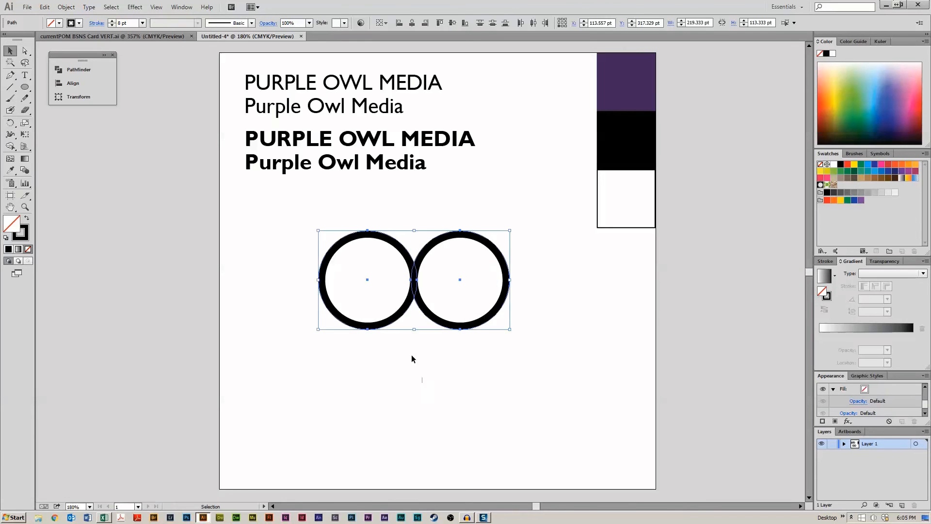
{"action": "left_click", "coordinate": [411, 354]}
{"action": "left_click", "coordinate": [364, 240]}
{"action": "left_click", "coordinate": [111, 7]}
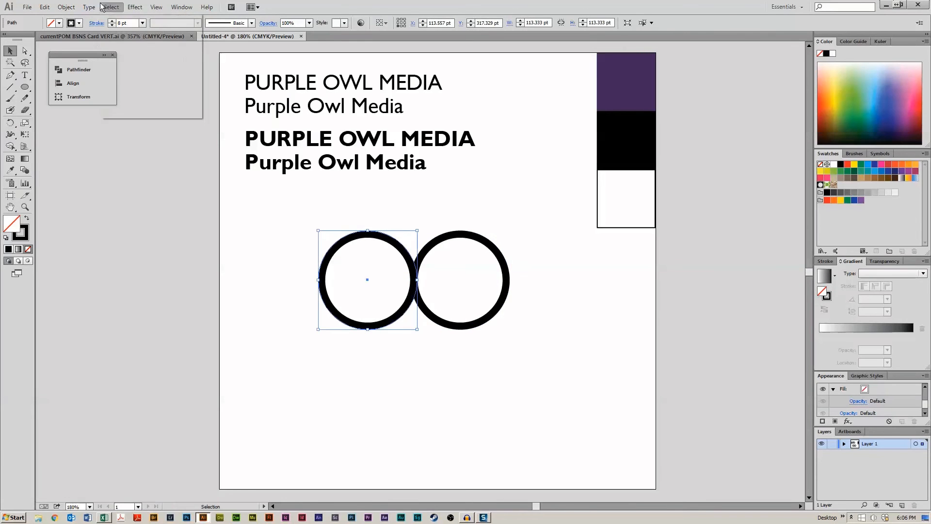
{"action": "mouse_move", "coordinate": [91, 7]}
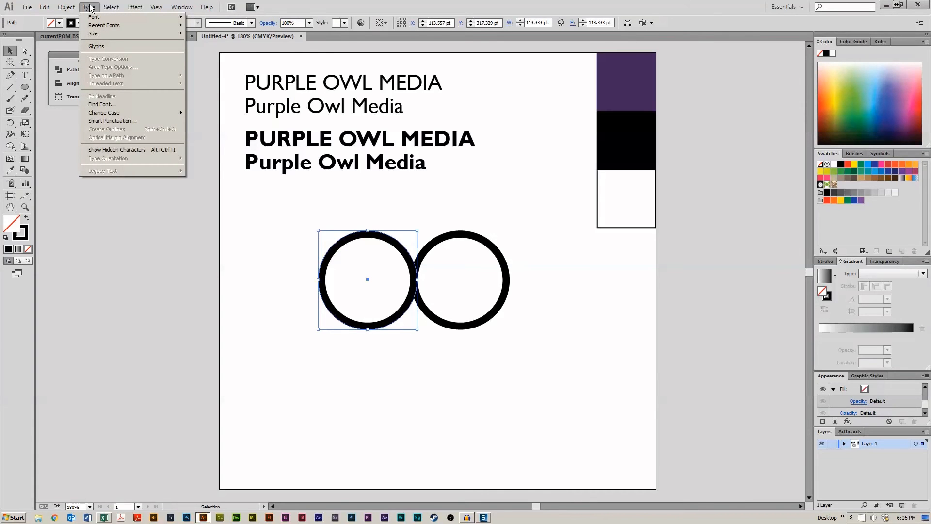
{"action": "left_click", "coordinate": [66, 6]}
{"action": "mouse_move", "coordinate": [97, 167]}
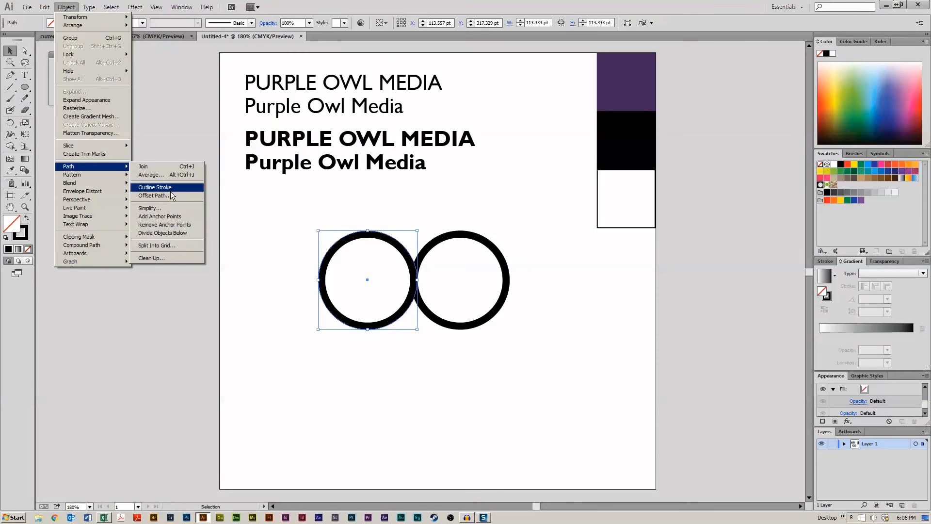
{"action": "left_click", "coordinate": [172, 189]}
{"action": "left_click_drag", "start_coordinate": [551, 239], "coordinate": [489, 294]}
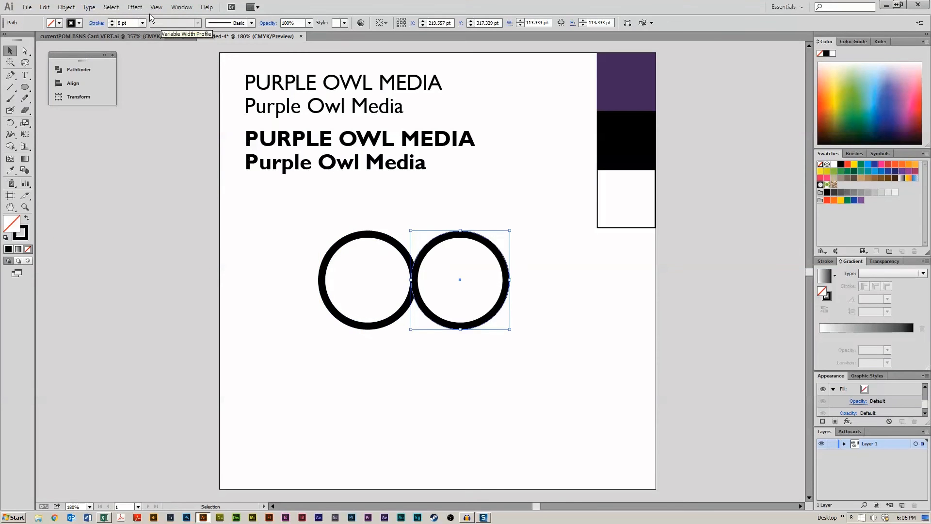
{"action": "left_click", "coordinate": [66, 7]}
{"action": "mouse_move", "coordinate": [97, 166]}
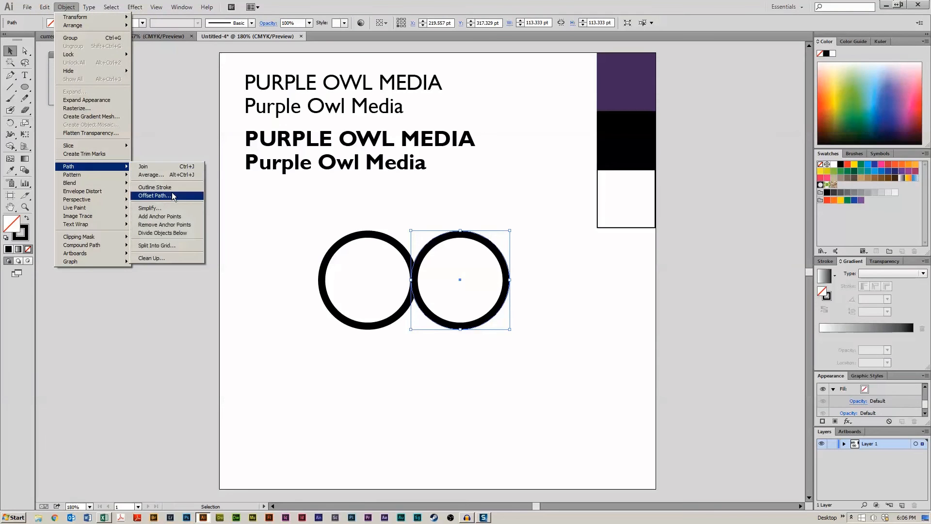
{"action": "left_click", "coordinate": [170, 188]}
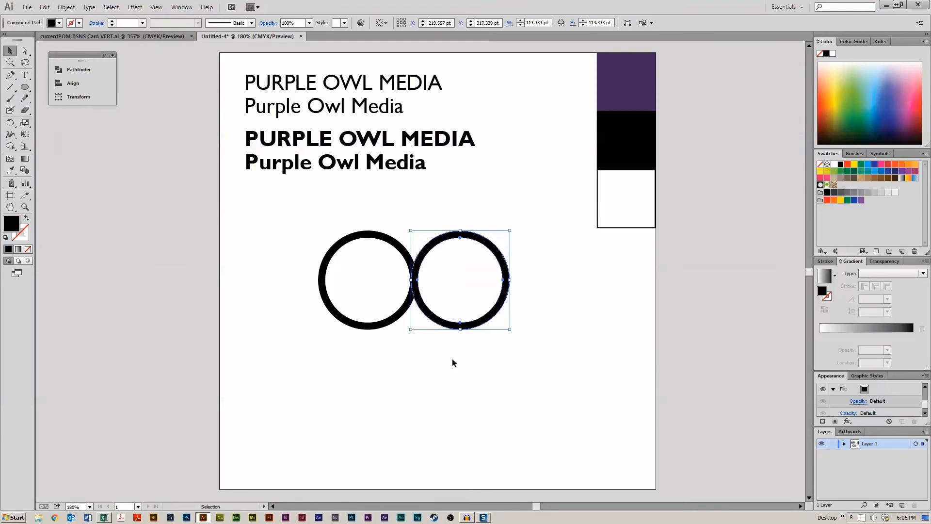
- Open the Pathfinder panel and scale both outlined circles up together
{"action": "left_click", "coordinate": [447, 307]}
{"action": "left_click_drag", "start_coordinate": [388, 267], "coordinate": [513, 316]}
{"action": "left_click", "coordinate": [79, 70]}
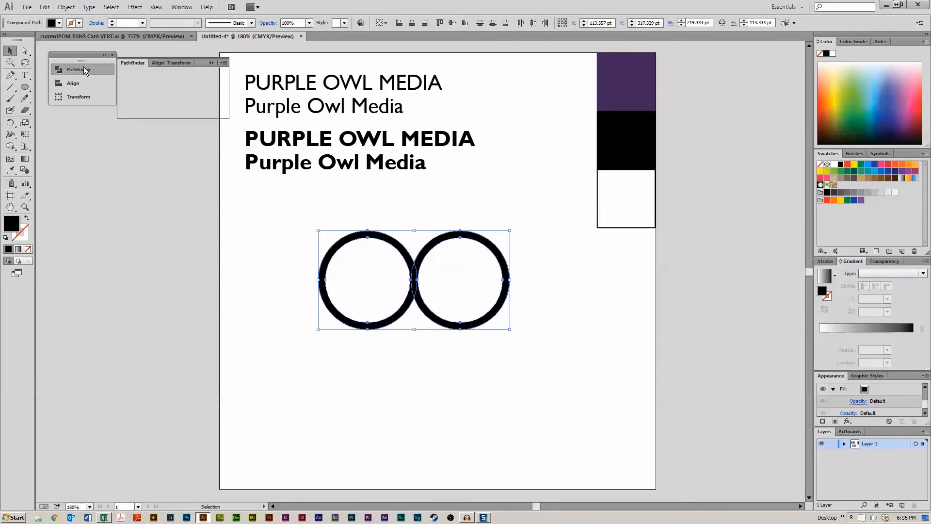
{"action": "left_click", "coordinate": [153, 287]}
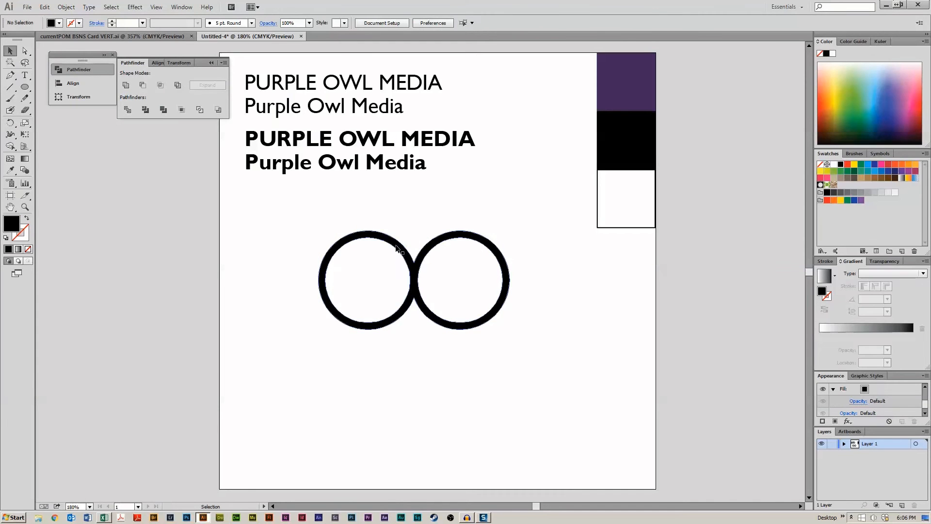
{"action": "left_click_drag", "start_coordinate": [398, 245], "coordinate": [365, 224]}
{"action": "left_click_drag", "start_coordinate": [470, 307], "coordinate": [556, 367]}
{"action": "left_click", "coordinate": [538, 410]}
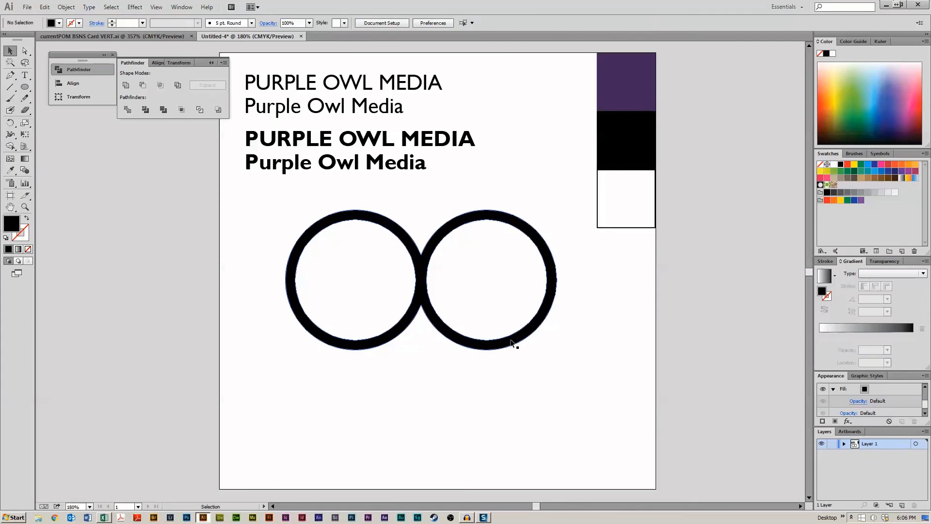
- Scale the circle pair back down and move it up under the titles
{"action": "left_click", "coordinate": [513, 343]}
{"action": "left_click_drag", "start_coordinate": [558, 350], "coordinate": [473, 276]}
{"action": "left_click", "coordinate": [550, 403]}
{"action": "left_click", "coordinate": [524, 359]}
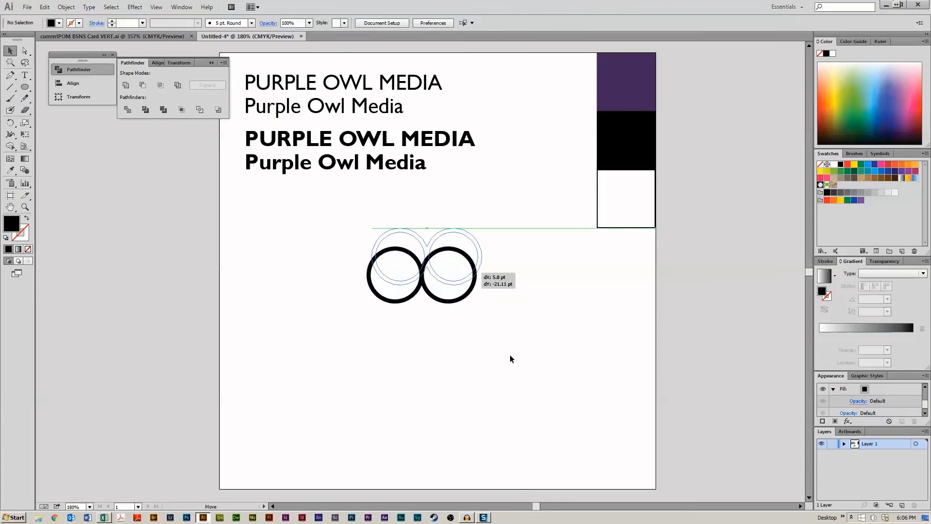
{"action": "left_click", "coordinate": [510, 358]}
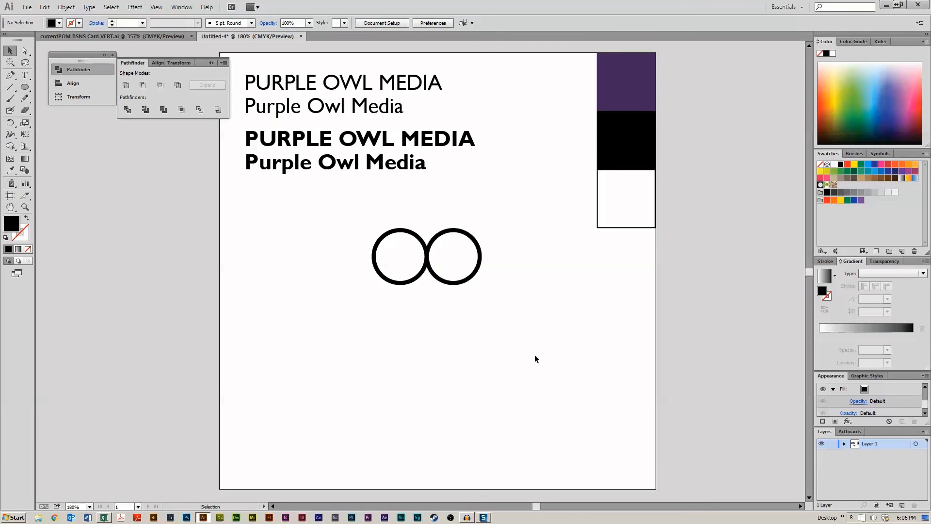
- Enlarge the circle pair to span most of the artboard's width and reposition it below the titles
{"action": "left_click", "coordinate": [473, 276]}
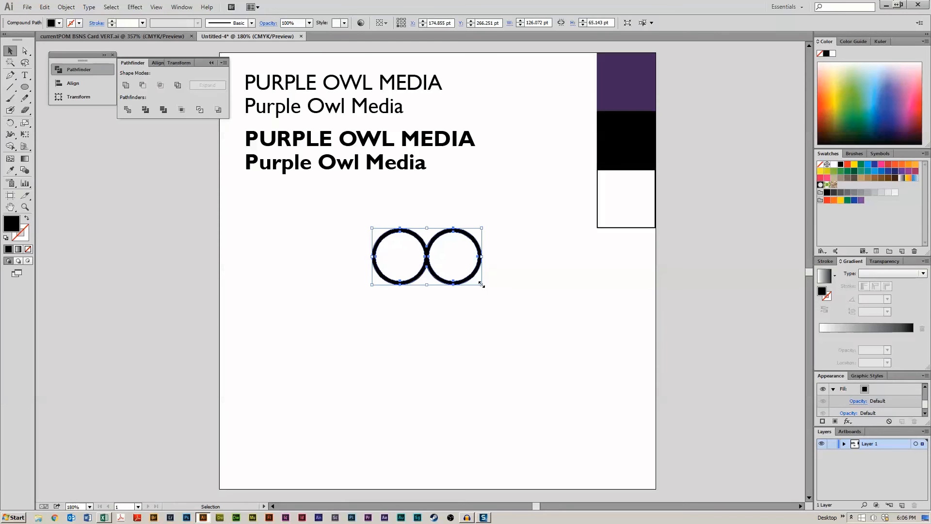
{"action": "left_click_drag", "start_coordinate": [482, 285], "coordinate": [664, 379]}
{"action": "left_click_drag", "start_coordinate": [510, 317], "coordinate": [423, 339]}
{"action": "left_click", "coordinate": [449, 231]}
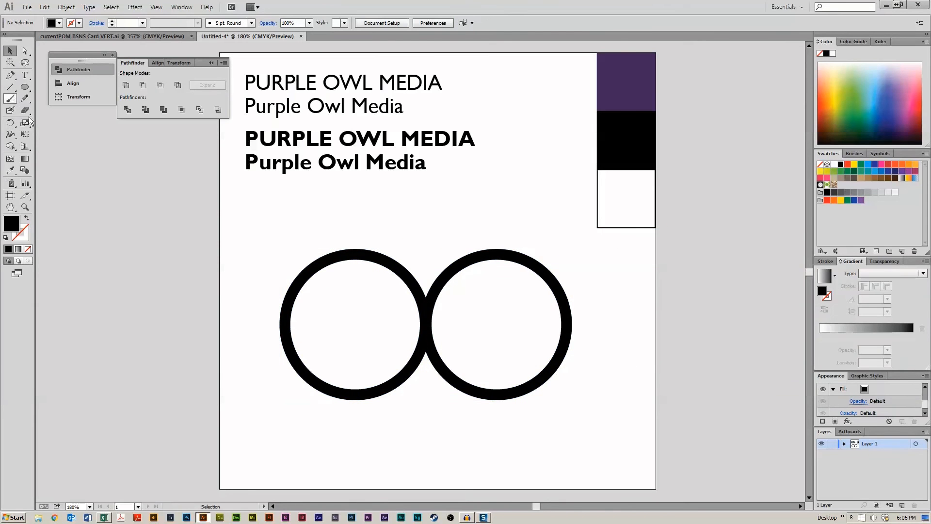
- Draw a small bridge shape connecting the tops of the two circles with the Pen tool
{"action": "left_click", "coordinate": [10, 74]}
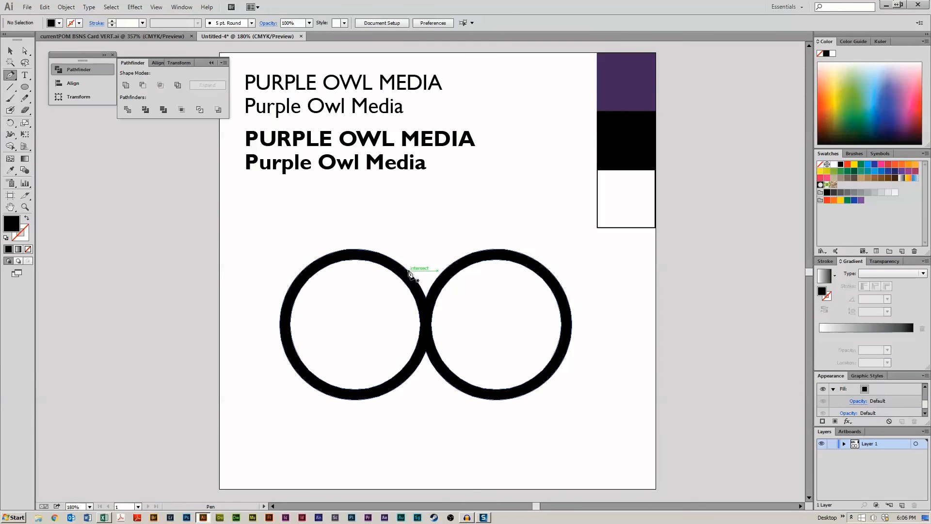
{"action": "left_click_drag", "start_coordinate": [409, 270], "coordinate": [462, 255]}
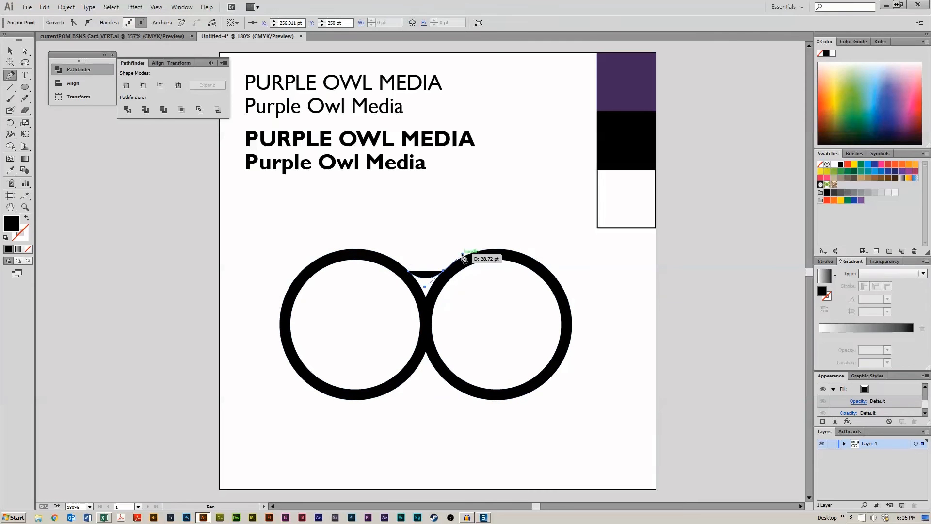
{"action": "left_click", "coordinate": [443, 270]}
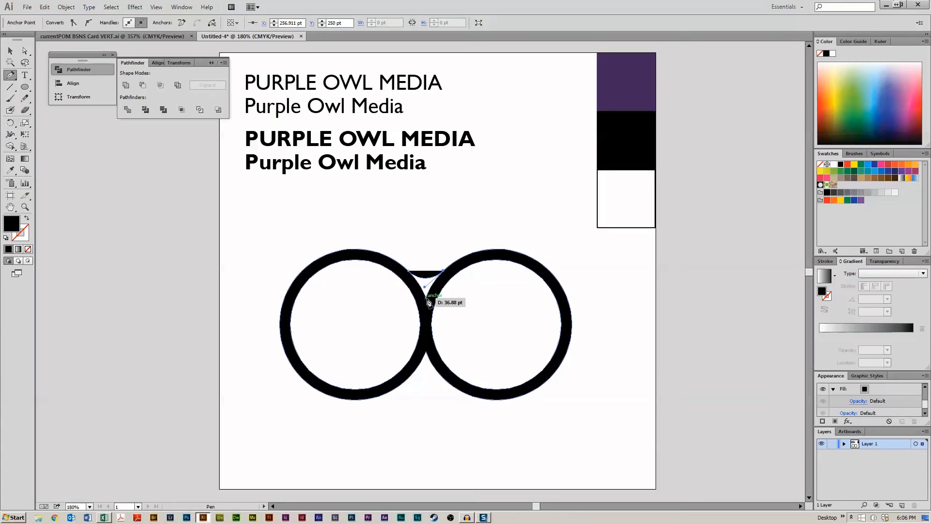
{"action": "left_click", "coordinate": [427, 298]}
{"action": "left_click", "coordinate": [408, 271]}
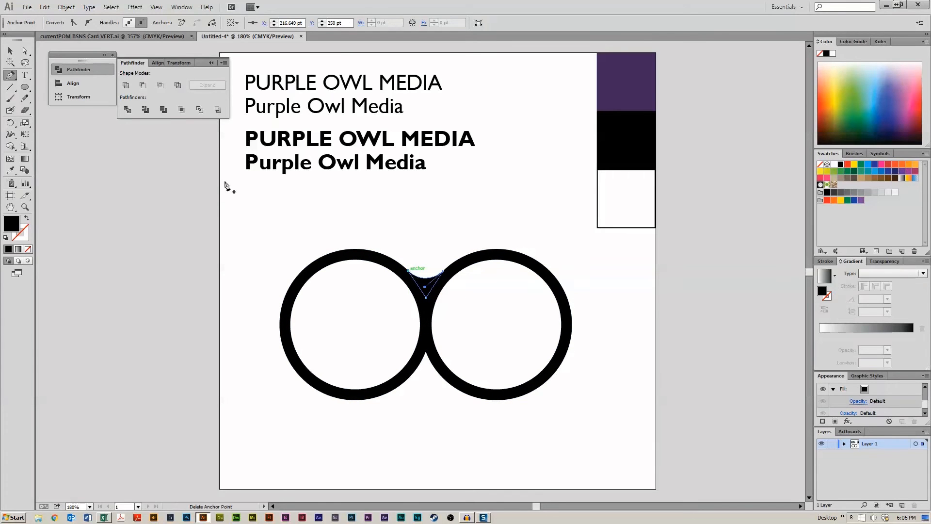
{"action": "key", "text": "v"}
{"action": "left_click", "coordinate": [314, 284]}
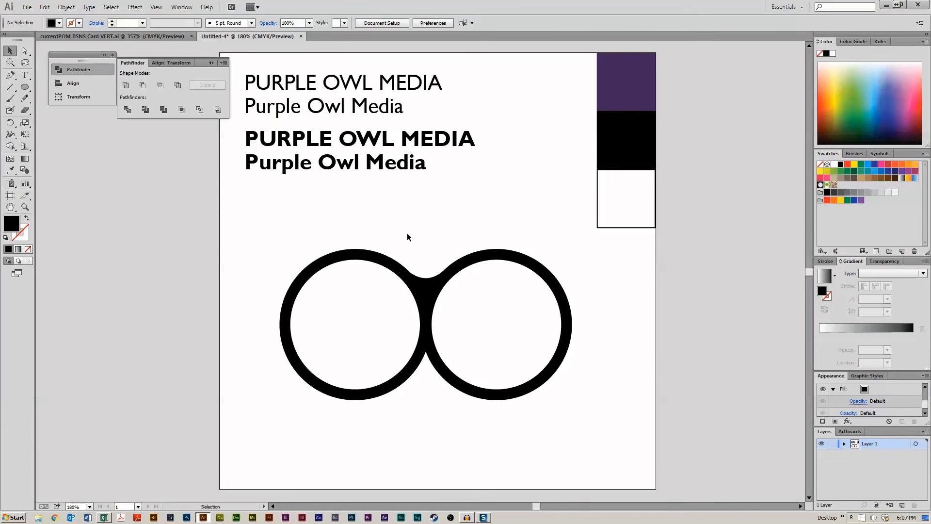
- Unite the bridge and both circles into one shape with Pathfinder
{"action": "left_click", "coordinate": [427, 280]}
{"action": "left_click", "coordinate": [482, 257], "text": "shift"}
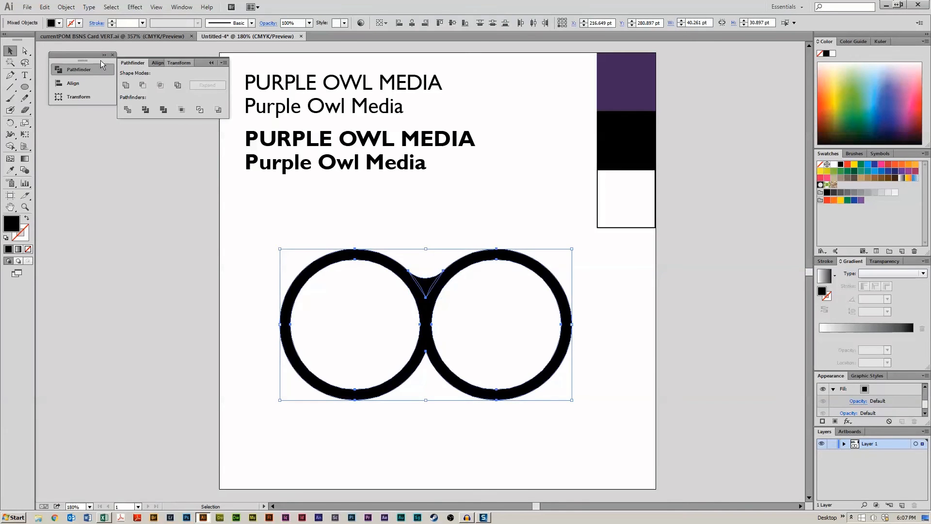
{"action": "left_click", "coordinate": [126, 85]}
{"action": "left_click", "coordinate": [569, 239]}
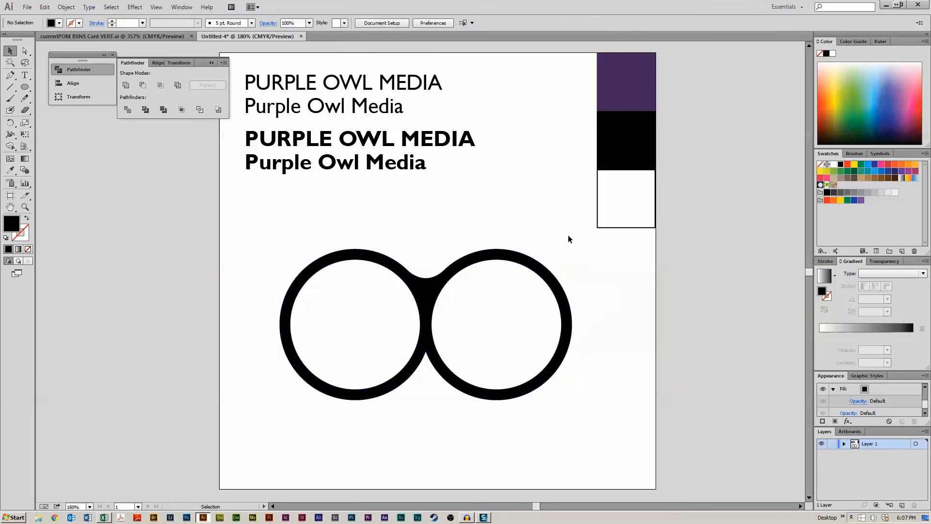
- Move the owl-eyes shape up slightly below the titles
{"action": "left_click_drag", "start_coordinate": [434, 301], "coordinate": [435, 273]}
{"action": "left_click", "coordinate": [529, 193]}
{"action": "key", "text": "space"}
{"action": "left_click_drag", "start_coordinate": [529, 252], "coordinate": [532, 168]}
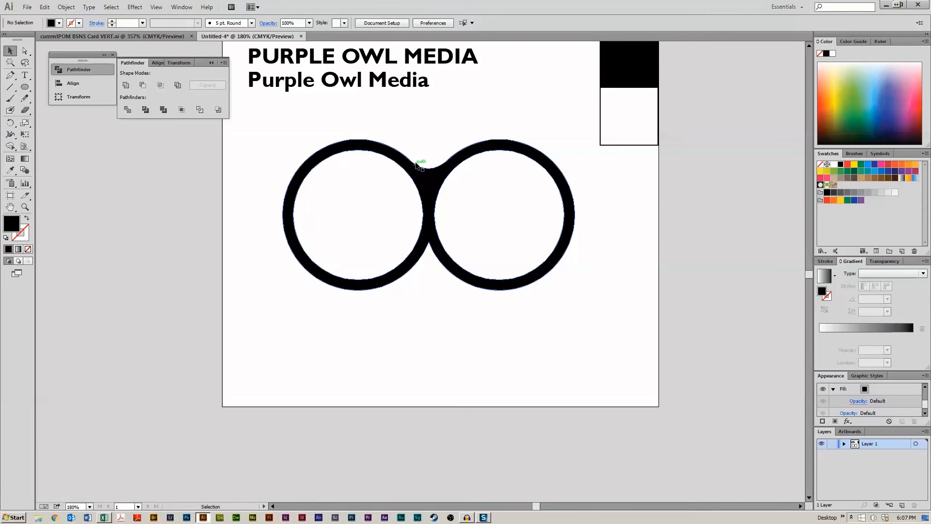
- Apply Unite to the owl-eyes compound shape once more
{"action": "left_click", "coordinate": [430, 177]}
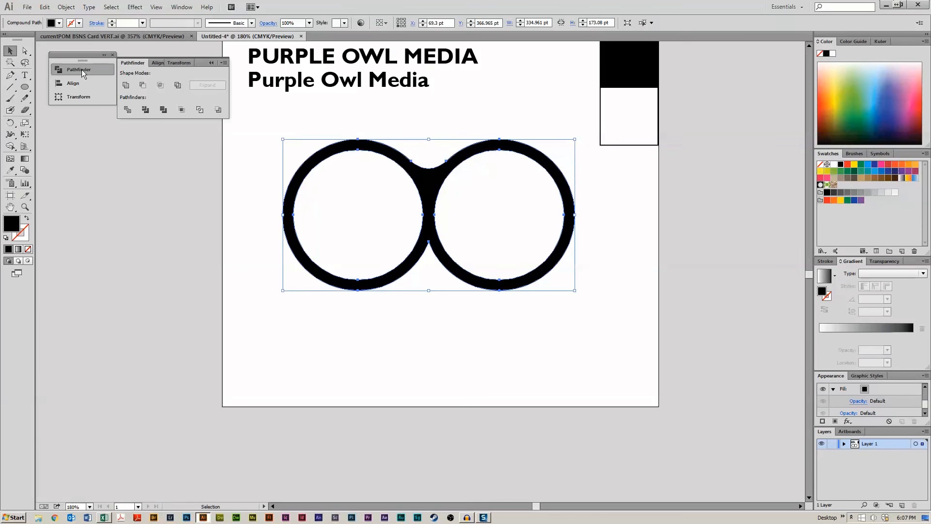
{"action": "left_click", "coordinate": [125, 87]}
{"action": "left_click", "coordinate": [435, 364]}
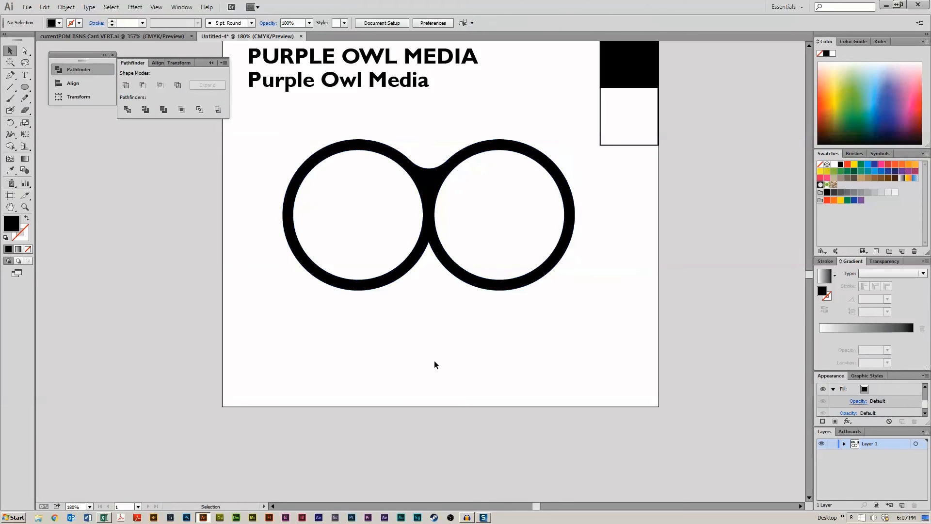
- Shift the owl-eyes shape to the left and partway back to the right
{"action": "left_click_drag", "start_coordinate": [457, 270], "coordinate": [399, 260]}
{"action": "left_click", "coordinate": [543, 333]}
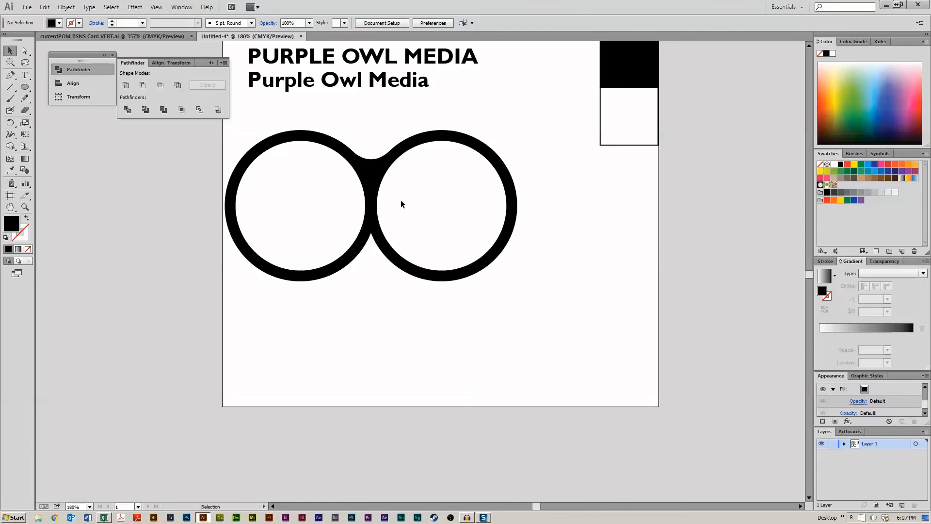
{"action": "left_click_drag", "start_coordinate": [368, 168], "coordinate": [391, 170]}
{"action": "left_click", "coordinate": [77, 70]}
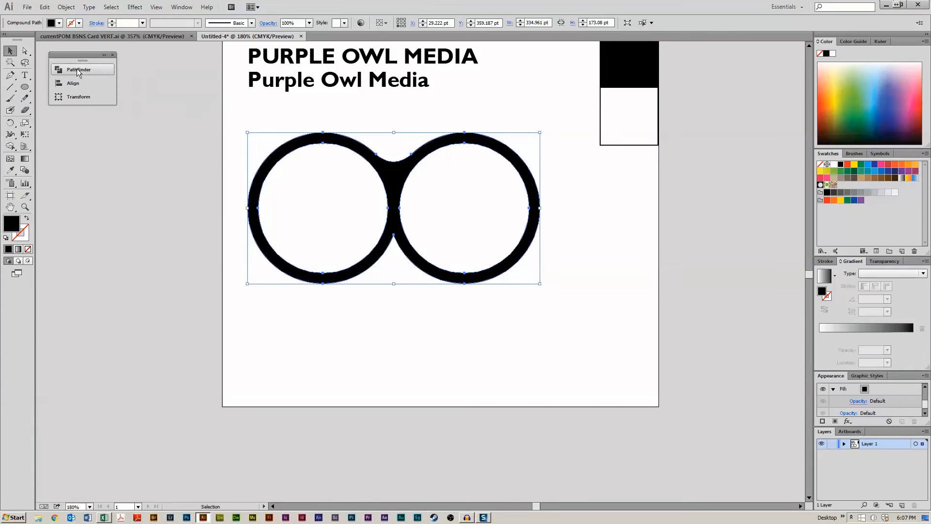
{"action": "left_click", "coordinate": [81, 84]}
{"action": "left_click", "coordinate": [81, 84]}
{"action": "left_click", "coordinate": [78, 98]}
{"action": "left_click", "coordinate": [79, 96]}
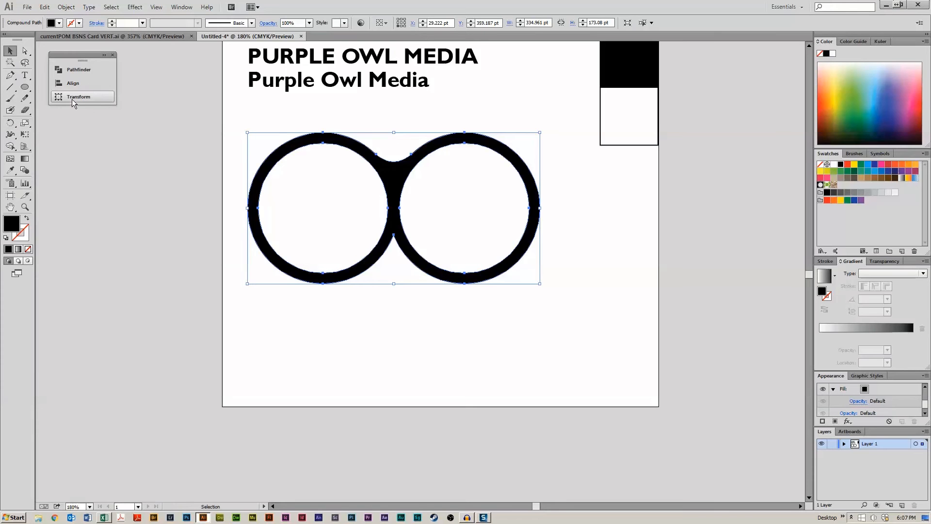
{"action": "left_click", "coordinate": [73, 70]}
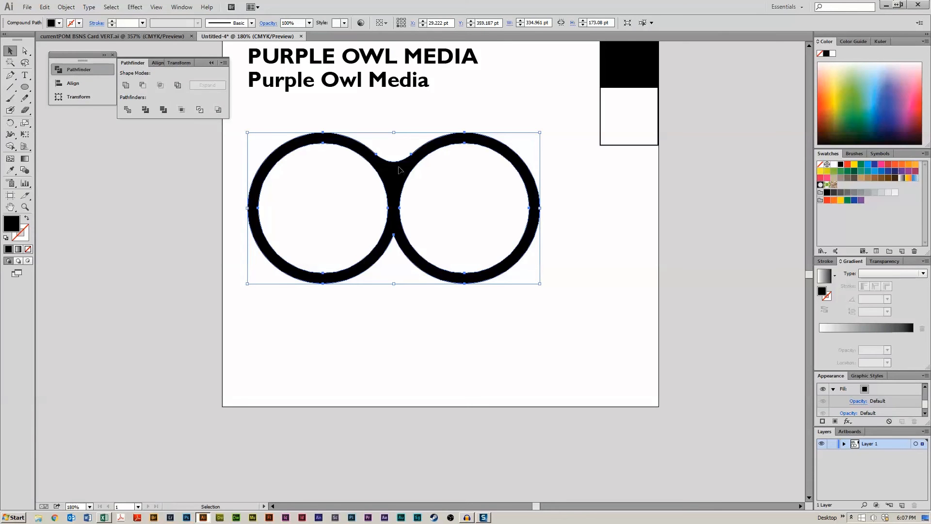
- Nudge the owl-eyes shape slightly to the right on the artboard
{"action": "left_click_drag", "start_coordinate": [399, 170], "coordinate": [416, 189]}
{"action": "left_click", "coordinate": [619, 242]}
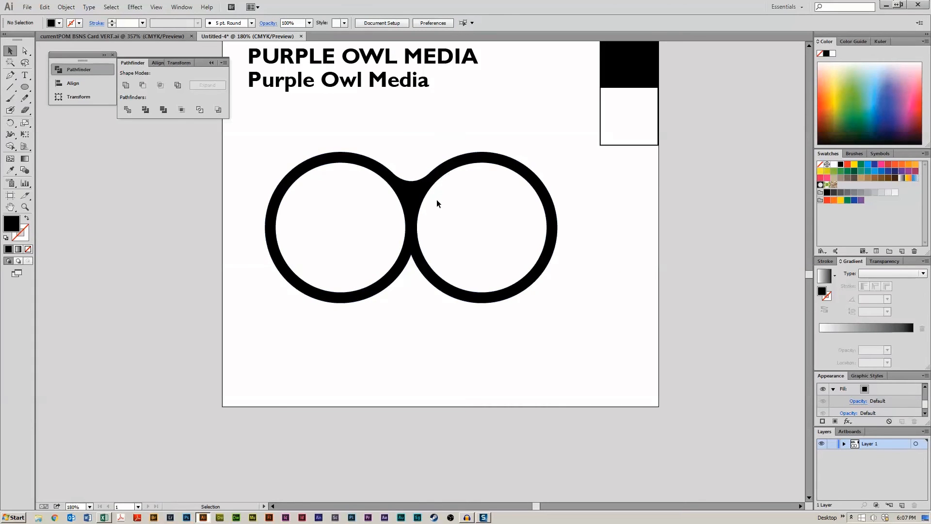
{"action": "left_click_drag", "start_coordinate": [436, 199], "coordinate": [460, 189]}
{"action": "left_click", "coordinate": [437, 330]}
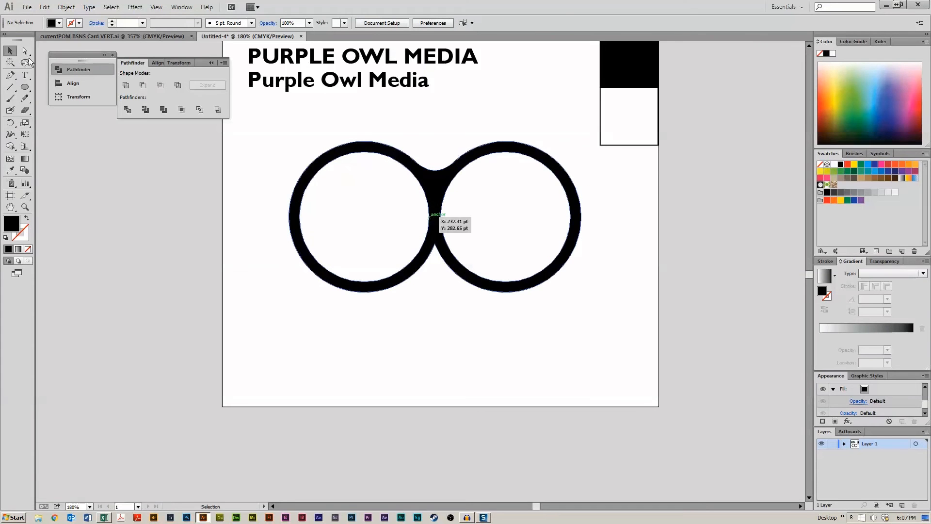
- Try moving the anchor points at the bridge between the eyes with the Direct Selection tool
{"action": "key", "text": "a"}
{"action": "left_click", "coordinate": [430, 216]}
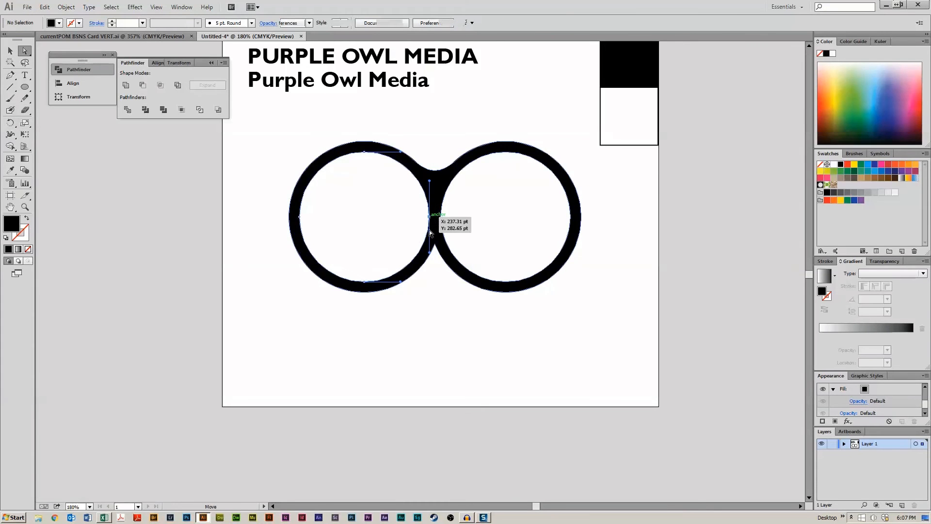
{"action": "left_click", "coordinate": [441, 216]}
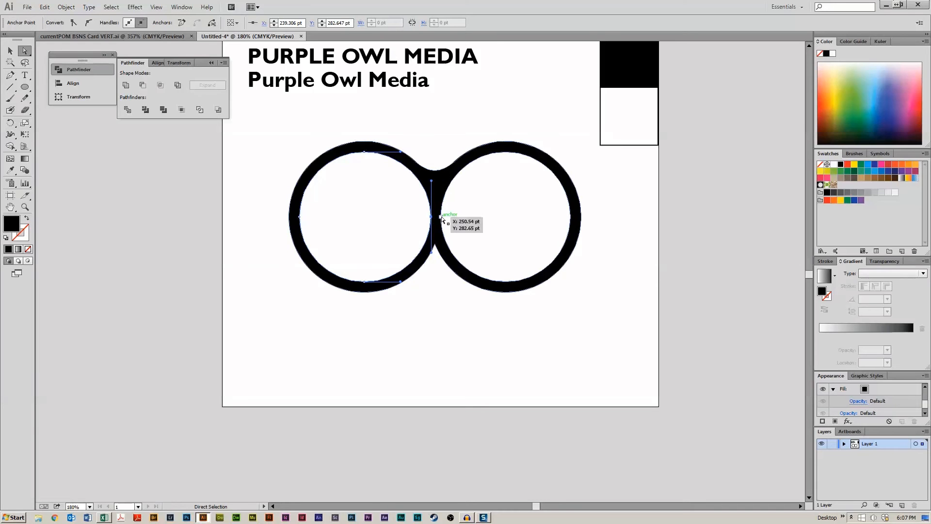
{"action": "left_click", "coordinate": [461, 86]}
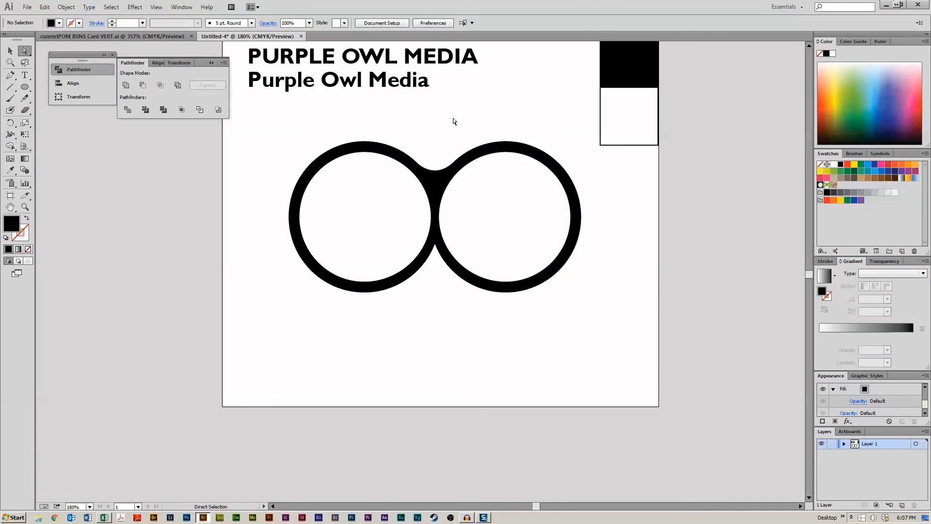
{"action": "left_click", "coordinate": [438, 180]}
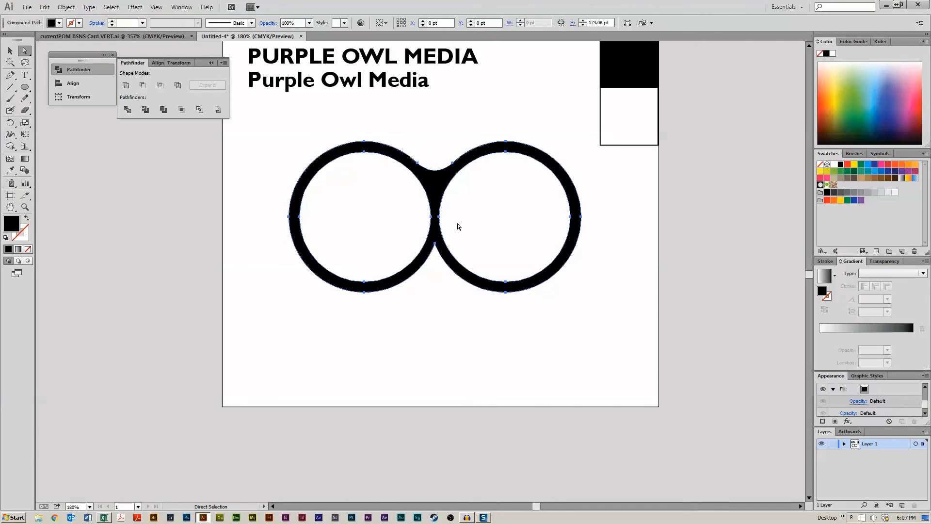
{"action": "left_click_drag", "start_coordinate": [444, 201], "coordinate": [409, 231]}
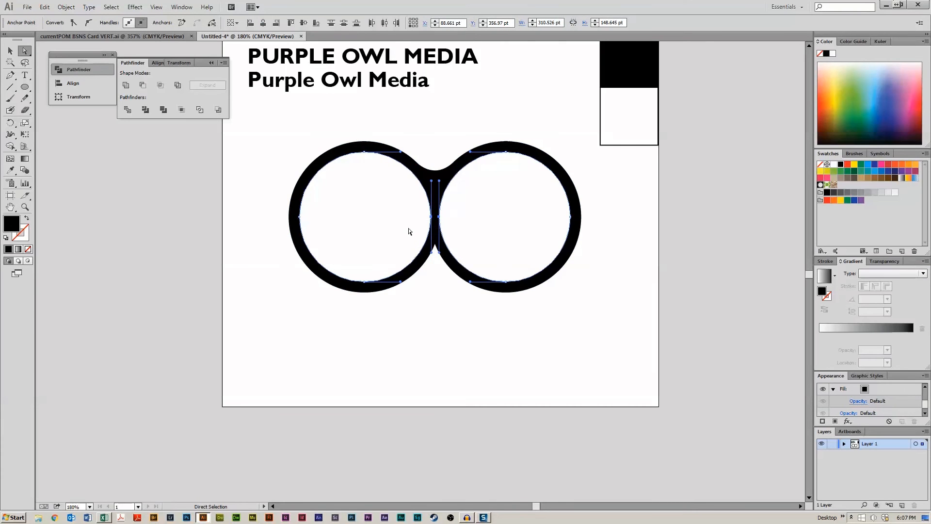
{"action": "left_click", "coordinate": [421, 221]}
- Undo the anchor edits and the last move of the owl-eyes shape
{"action": "key", "text": "ctrl+z"}
{"action": "key", "text": "ctrl+z"}
{"action": "key", "text": "ctrl+z"}
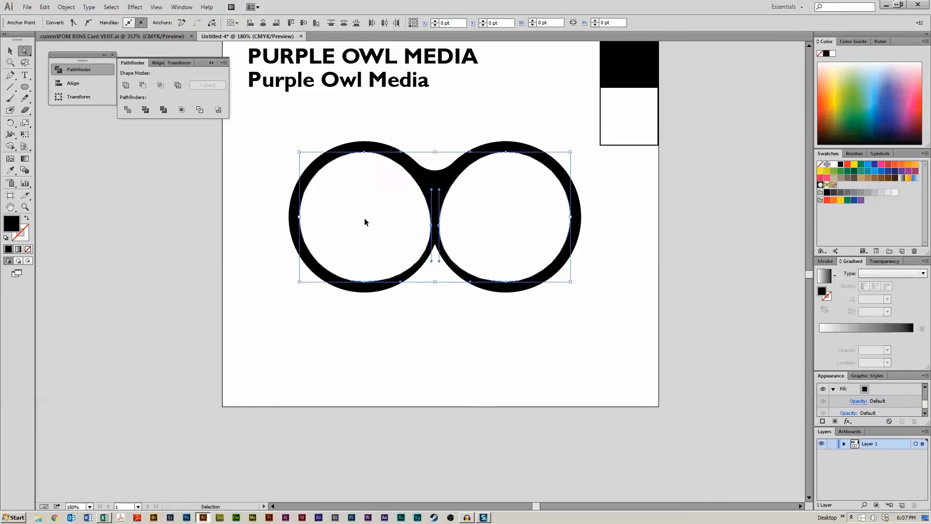
{"action": "key", "text": "ctrl+z"}
{"action": "key", "text": "ctrl+z"}
{"action": "key", "text": "ctrl+z"}
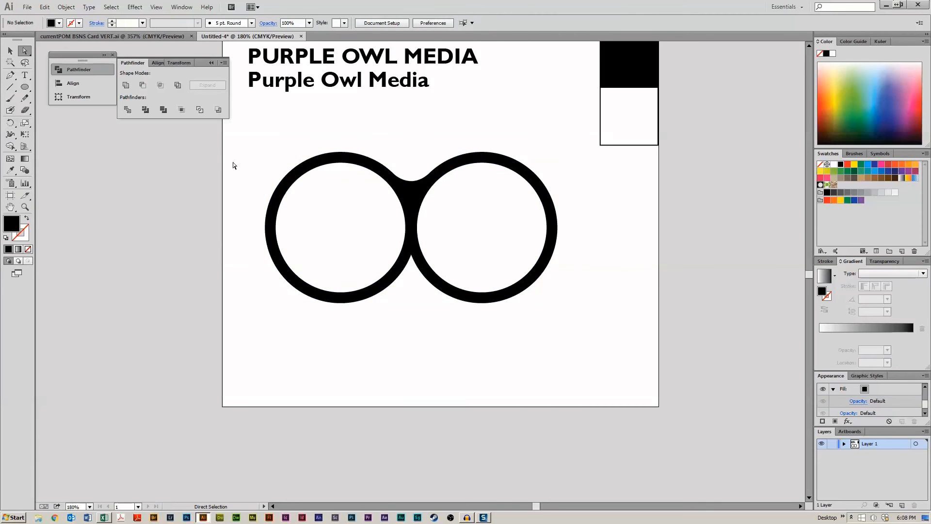
- Try squeezing the circles into ovals by nudging their outer anchor points inward
{"action": "left_click_drag", "start_coordinate": [514, 124], "coordinate": [612, 343]}
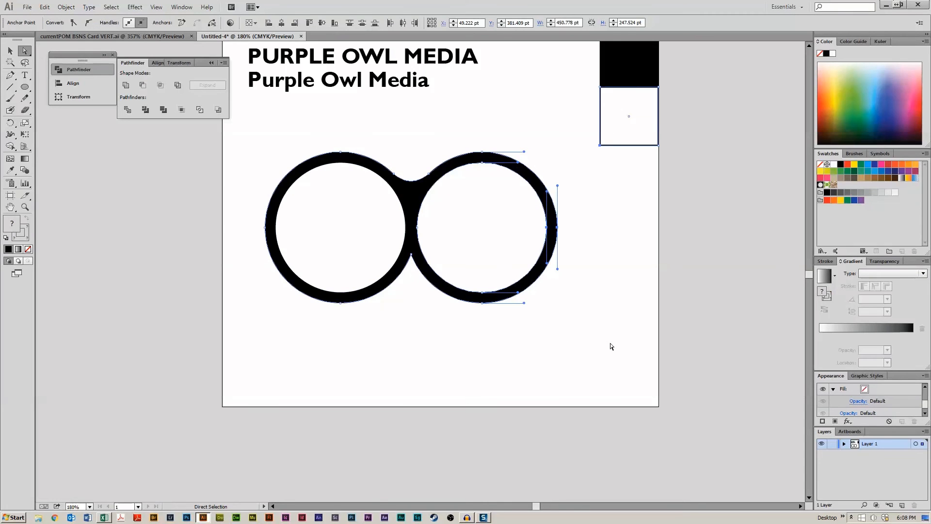
{"action": "left_click", "coordinate": [549, 167]}
{"action": "left_click_drag", "start_coordinate": [543, 148], "coordinate": [580, 268]}
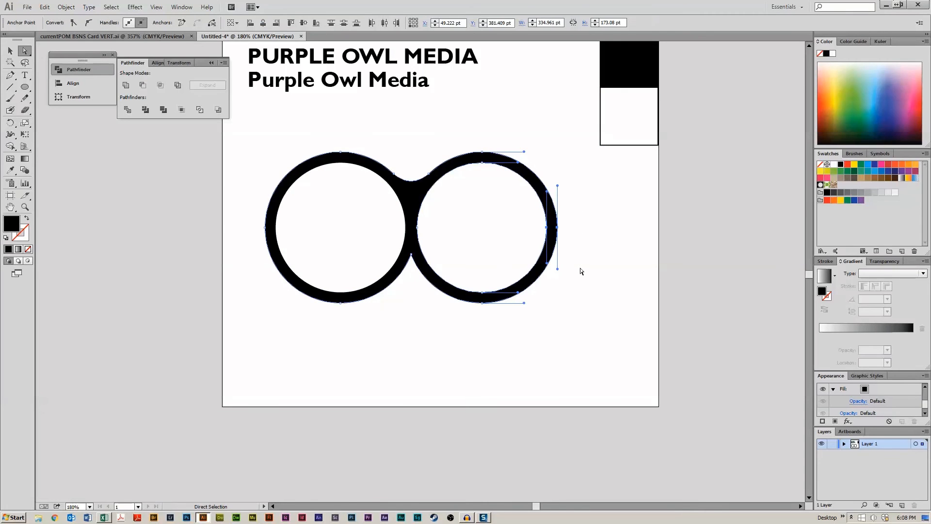
{"action": "key", "text": "shift+Left"}
{"action": "left_click_drag", "start_coordinate": [231, 183], "coordinate": [291, 246]}
{"action": "key", "text": "shift+Right"}
{"action": "left_click", "coordinate": [414, 348]}
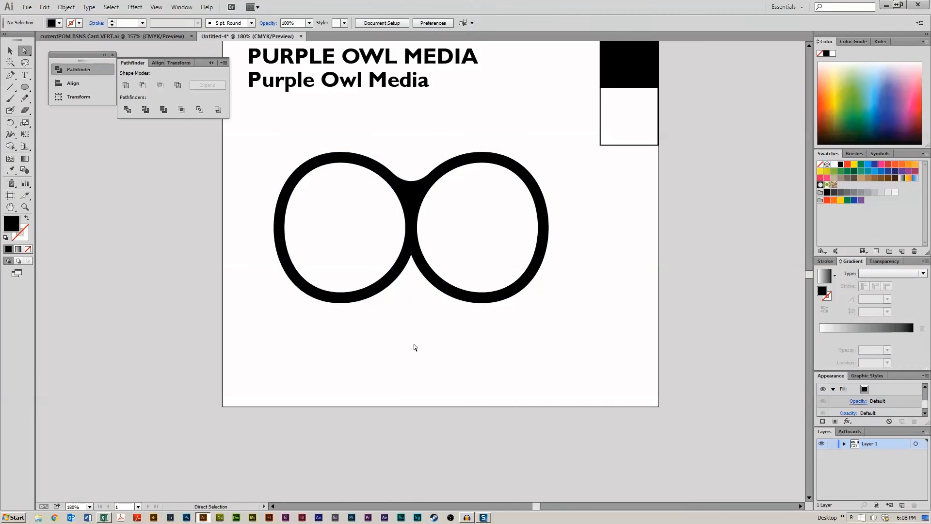
- Undo the oval squeeze to restore the round eyes
{"action": "key", "text": "ctrl+z"}
{"action": "key", "text": "ctrl+z"}
{"action": "left_click", "coordinate": [415, 335]}
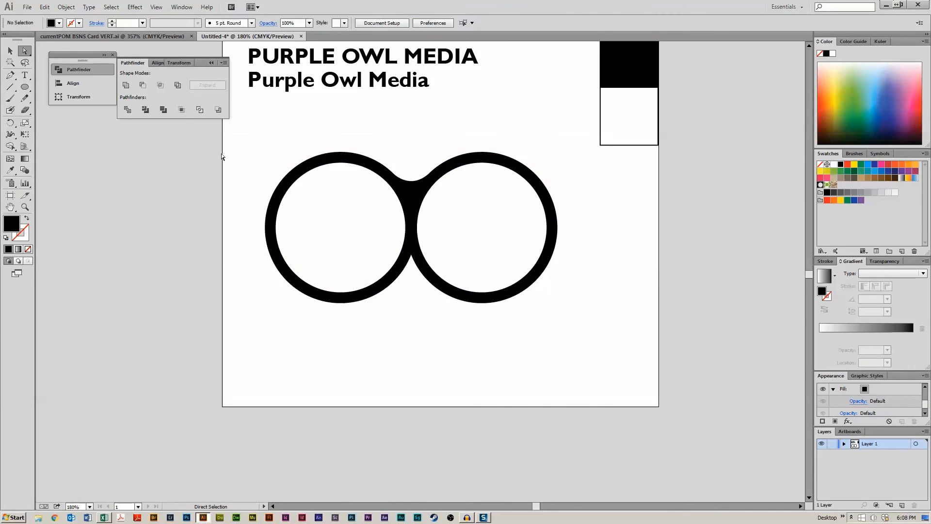
- Reposition the owl-eyes shape slightly lower beneath the titles
{"action": "left_click", "coordinate": [13, 53]}
{"action": "left_click_drag", "start_coordinate": [411, 193], "coordinate": [462, 355]}
{"action": "left_click", "coordinate": [498, 332]}
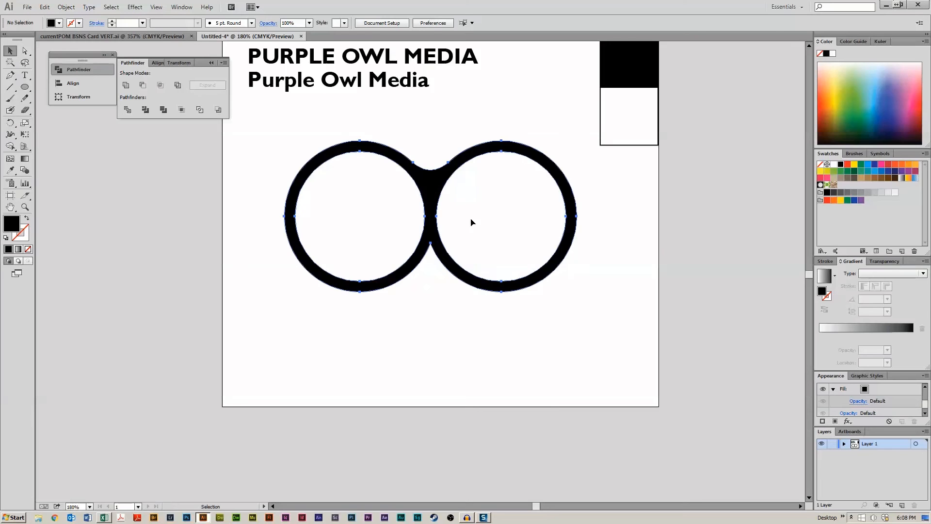
{"action": "key", "text": "a"}
{"action": "key", "text": "ctrl+minus"}
{"action": "key", "text": "ctrl+minus"}
{"action": "key", "text": "ctrl+minus"}
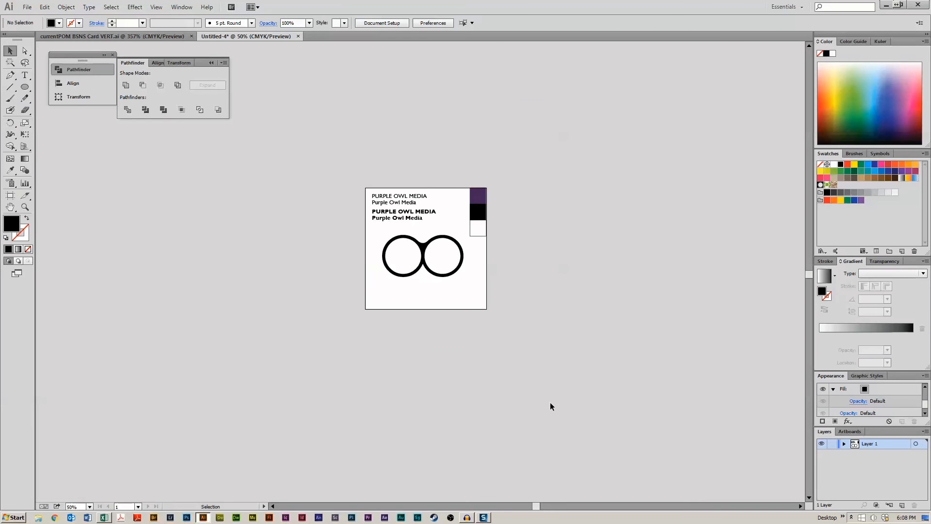
{"action": "left_click_drag", "start_coordinate": [424, 253], "coordinate": [424, 259]}
{"action": "left_click", "coordinate": [423, 324]}
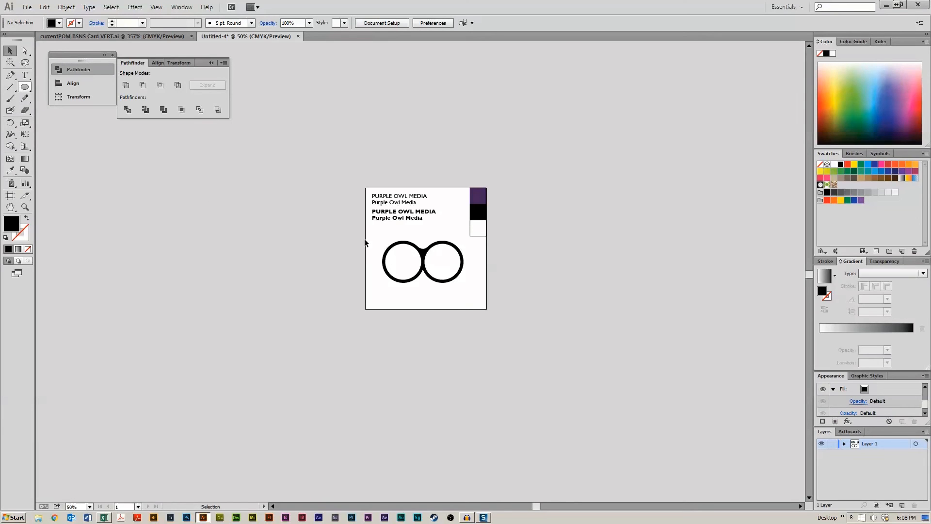
- Draw a small black rectangle about 74 × 14 pt below the owl eyes
{"action": "left_click", "coordinate": [424, 258]}
{"action": "left_click_drag", "start_coordinate": [25, 87], "coordinate": [61, 86]}
{"action": "left_click_drag", "start_coordinate": [405, 294], "coordinate": [423, 298]}
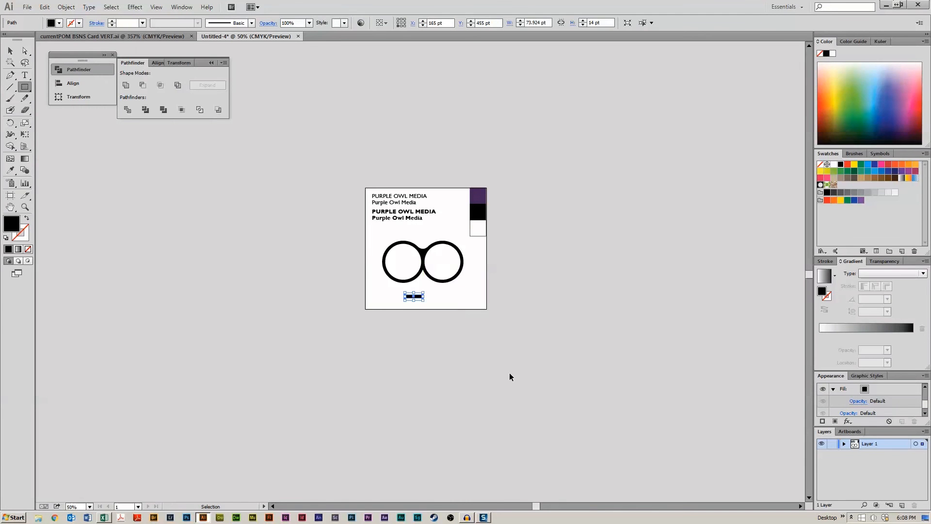
- Centre the rectangle horizontally under the owl eyes
{"action": "key", "text": "ctrl+1"}
{"action": "key", "text": "ctrl+plus"}
{"action": "key", "text": "ctrl+plus"}
{"action": "key", "text": "ctrl+plus"}
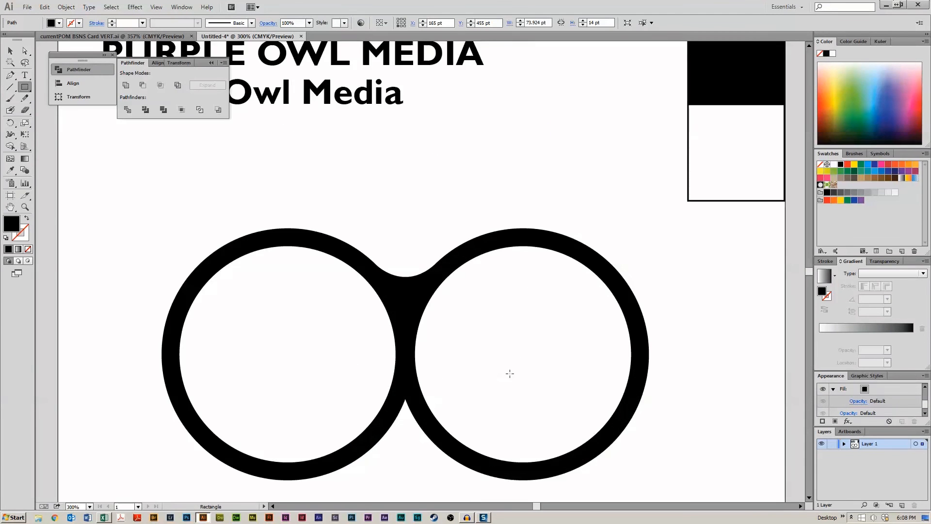
{"action": "key", "text": "space"}
{"action": "left_click_drag", "start_coordinate": [488, 345], "coordinate": [518, 190]}
{"action": "key", "text": "v"}
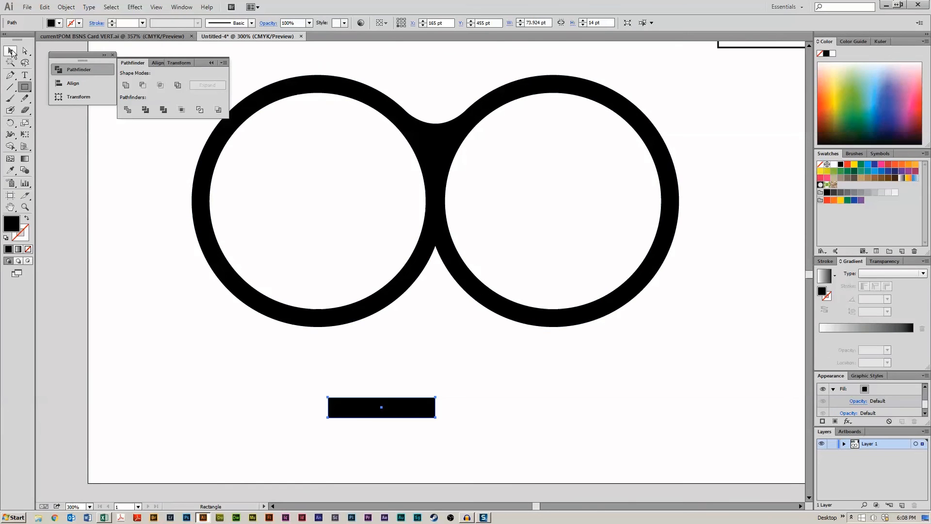
{"action": "left_click_drag", "start_coordinate": [408, 406], "coordinate": [462, 396]}
{"action": "left_click_drag", "start_coordinate": [417, 339], "coordinate": [492, 435]}
{"action": "left_click", "coordinate": [490, 296], "text": "shift"}
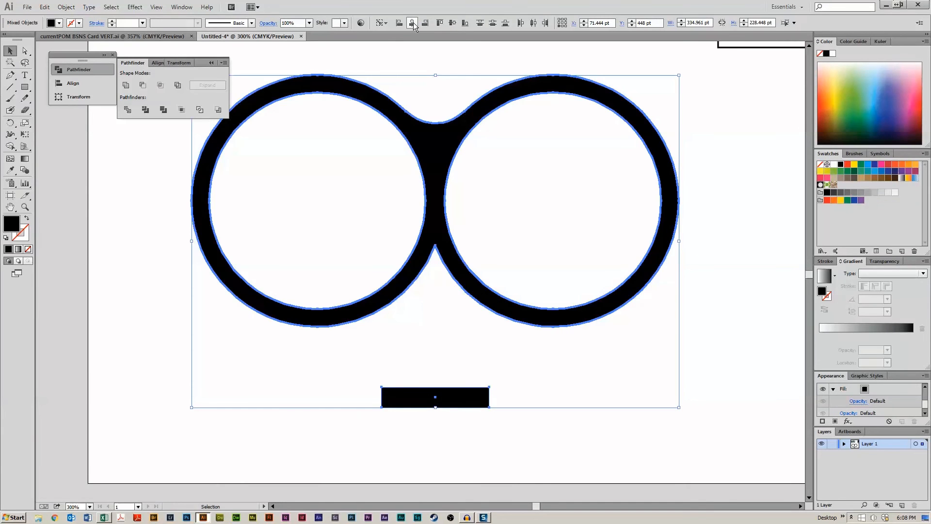
- Move the rectangle up closer beneath the eyes and add a narrower copy of it just below
{"action": "left_click", "coordinate": [430, 335]}
{"action": "left_click_drag", "start_coordinate": [431, 365], "coordinate": [469, 427]}
{"action": "key", "text": "shift+Up"}
{"action": "key", "text": "shift+Up"}
{"action": "key", "text": "shift+Up"}
{"action": "key", "text": "shift+Up"}
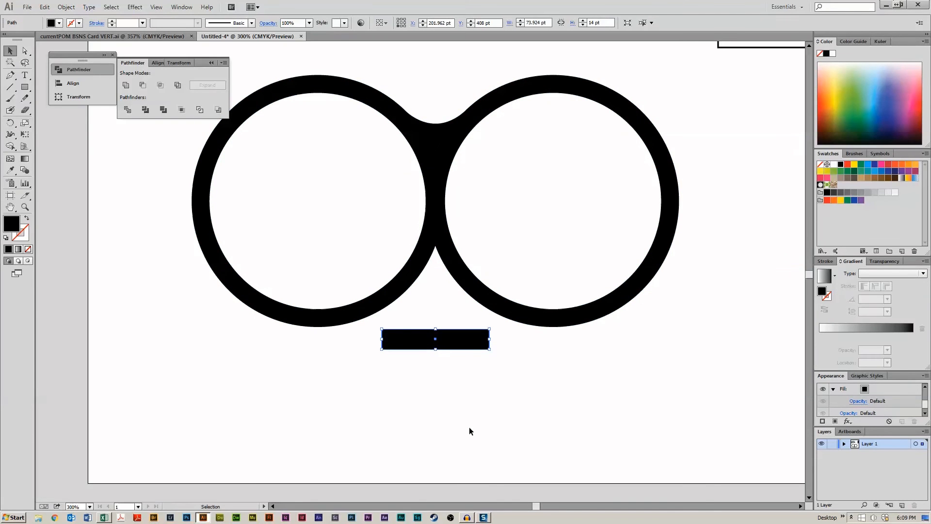
{"action": "key", "text": "shift+Down"}
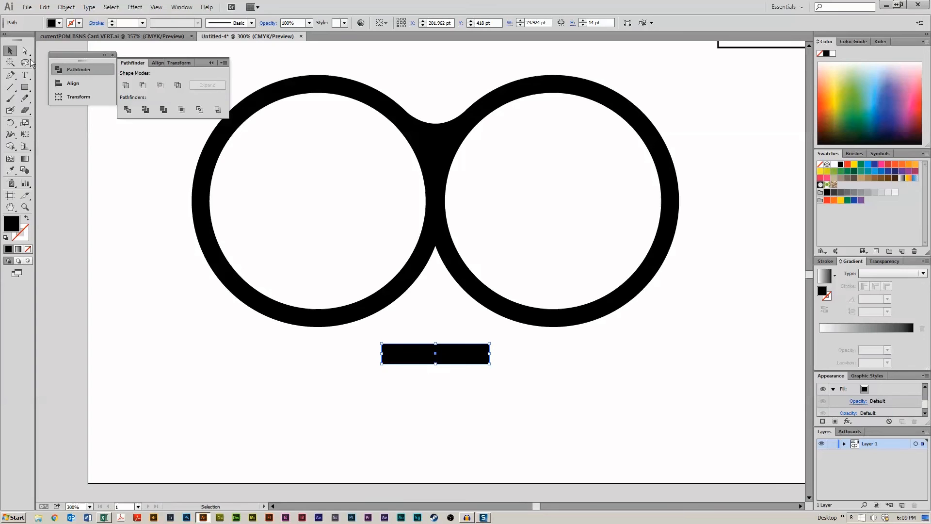
{"action": "left_click_drag", "start_coordinate": [446, 360], "coordinate": [471, 379]}
{"action": "left_click", "coordinate": [495, 412]}
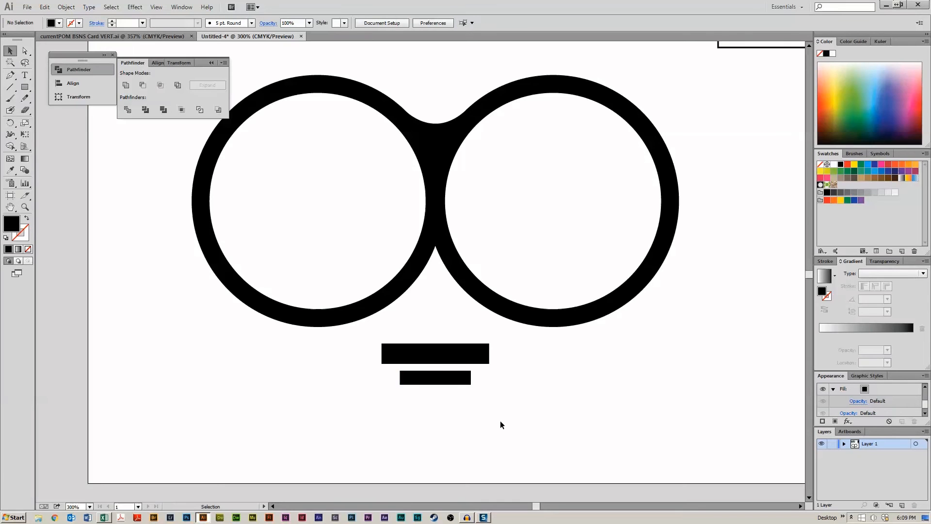
- Replace the lower bar with a new copy placed tighter under the top bar
{"action": "key", "text": "ctrl+1"}
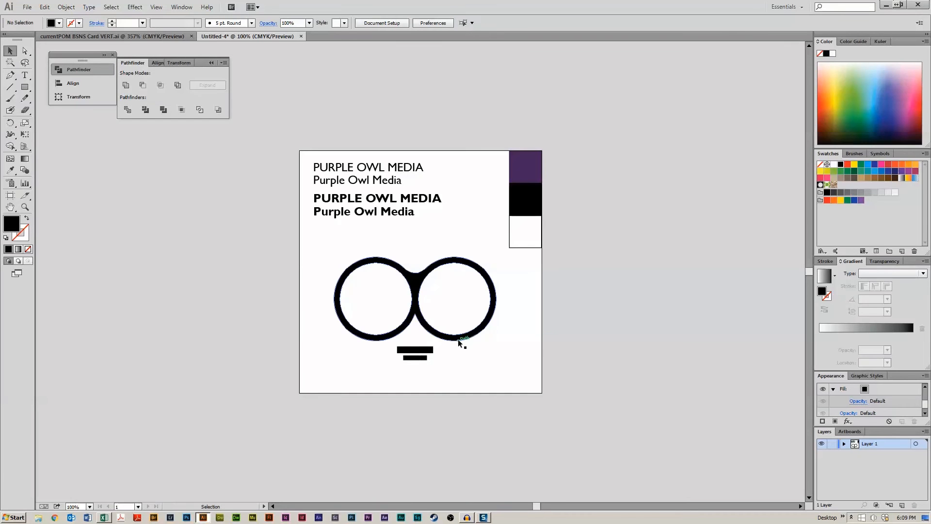
{"action": "left_click", "coordinate": [417, 358]}
{"action": "key", "text": "Delete"}
{"action": "left_click_drag", "start_coordinate": [422, 353], "coordinate": [428, 362], "text": "alt"}
{"action": "left_click", "coordinate": [418, 349], "text": "shift"}
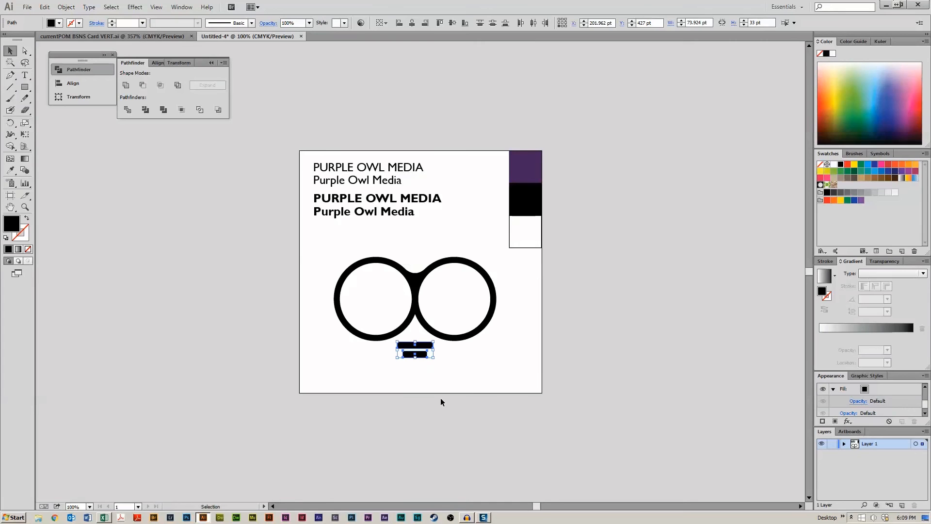
{"action": "left_click", "coordinate": [437, 397]}
- Add a small square piece centred below the two bars
{"action": "left_click_drag", "start_coordinate": [522, 388], "coordinate": [541, 287]}
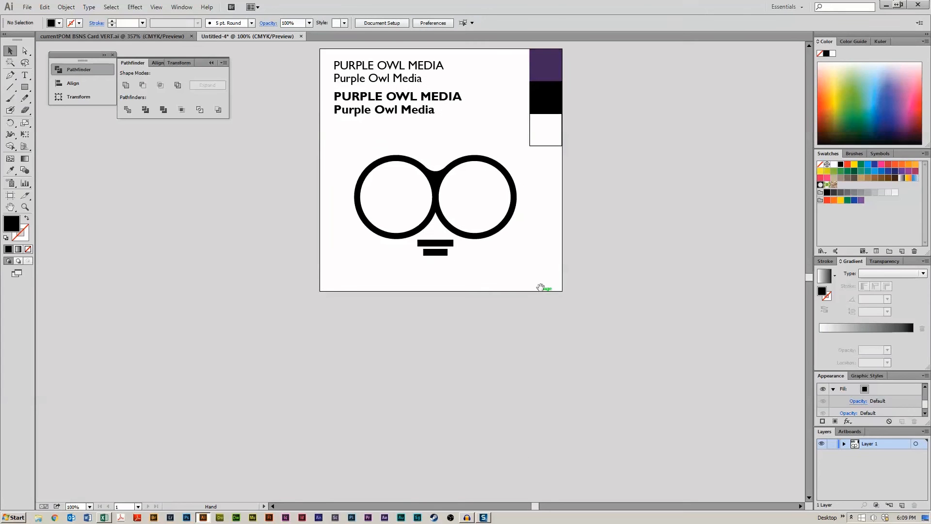
{"action": "left_click_drag", "start_coordinate": [433, 255], "coordinate": [442, 263], "text": "alt+shift"}
{"action": "left_click", "coordinate": [469, 269]}
{"action": "left_click", "coordinate": [434, 264]}
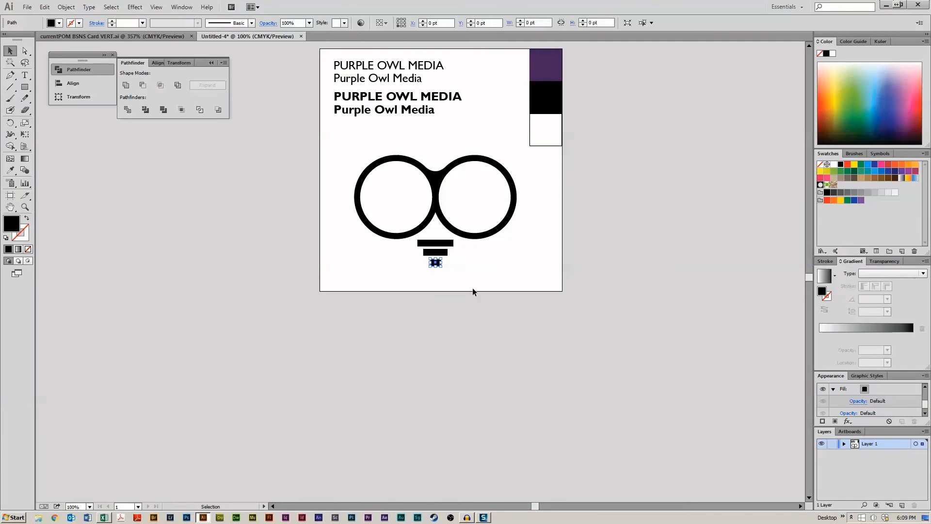
{"action": "left_click", "coordinate": [520, 317]}
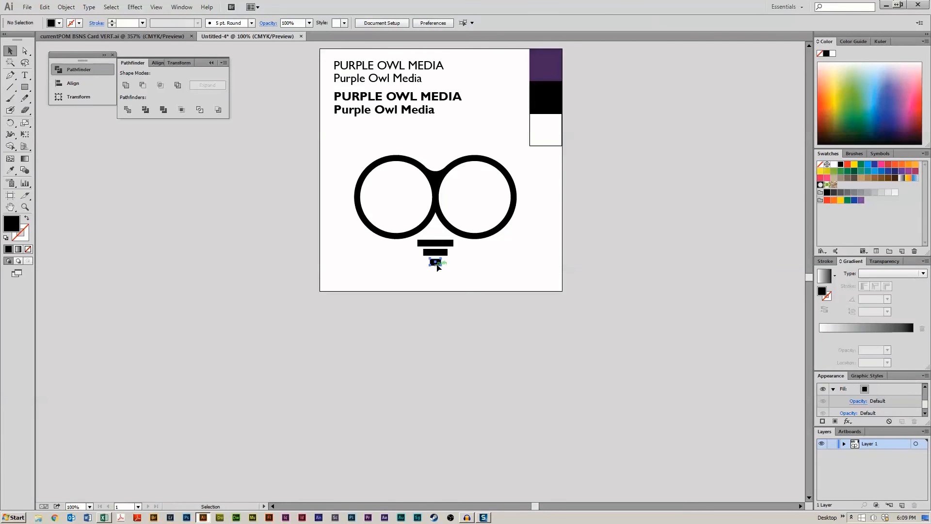
- Delete the small square and both beak bars from under the owl eyes
{"action": "scroll", "coordinate": [492, 269], "scroll_direction": "up", "scroll_amount": 2}
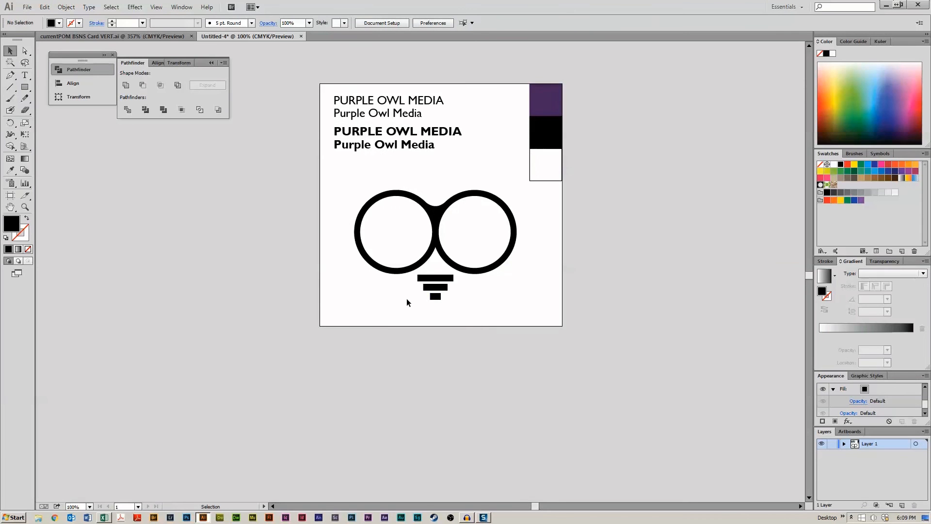
{"action": "left_click_drag", "start_coordinate": [477, 314], "coordinate": [476, 301]}
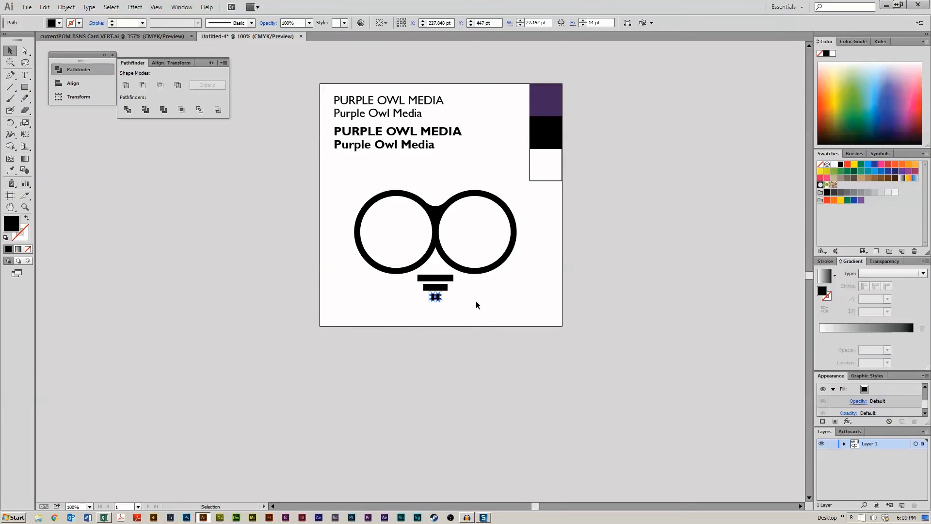
{"action": "key", "text": "Delete"}
{"action": "scroll", "coordinate": [537, 307], "scroll_direction": "up", "scroll_amount": 3}
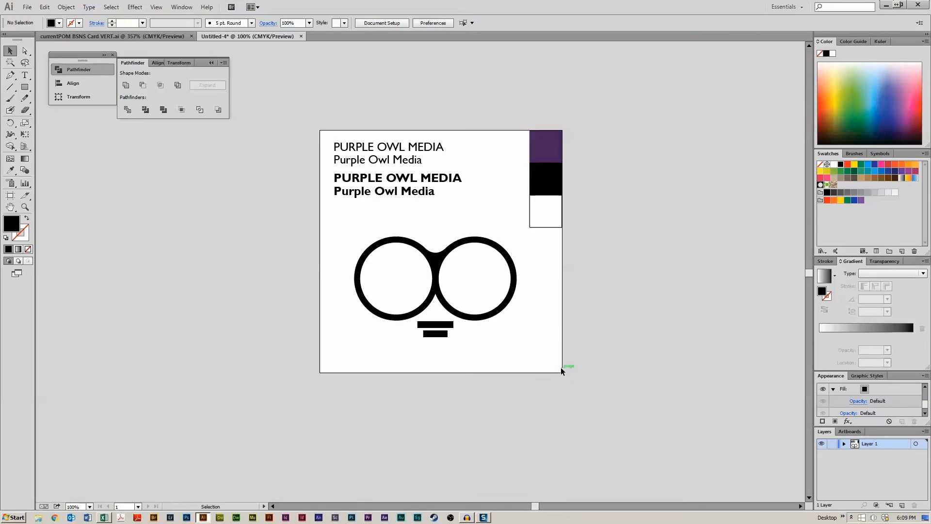
{"action": "left_click_drag", "start_coordinate": [430, 318], "coordinate": [430, 318]}
{"action": "key", "text": "Delete"}
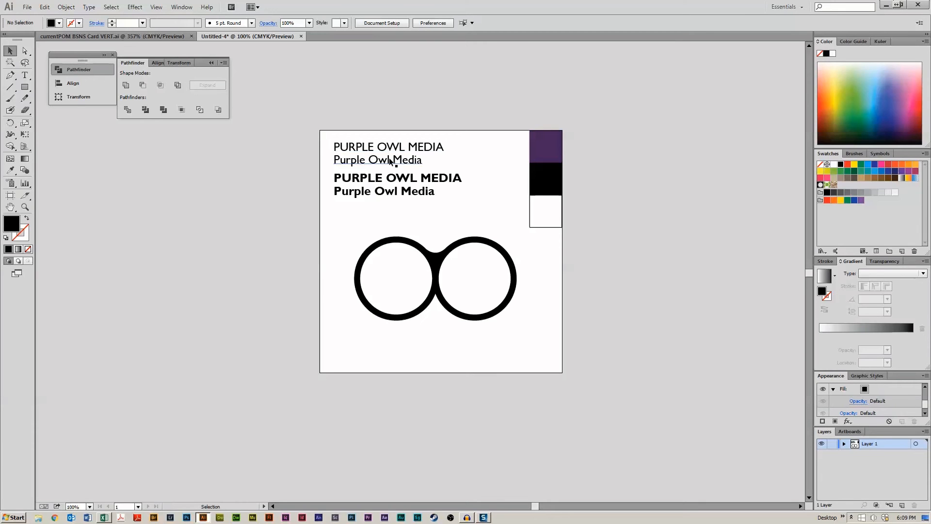
- Place a small copy of the owl eyes on the artboard, with the full-size eyes set aside on the pasteboard
{"action": "left_click_drag", "start_coordinate": [435, 255], "coordinate": [372, 254]}
{"action": "left_click", "coordinate": [385, 216]}
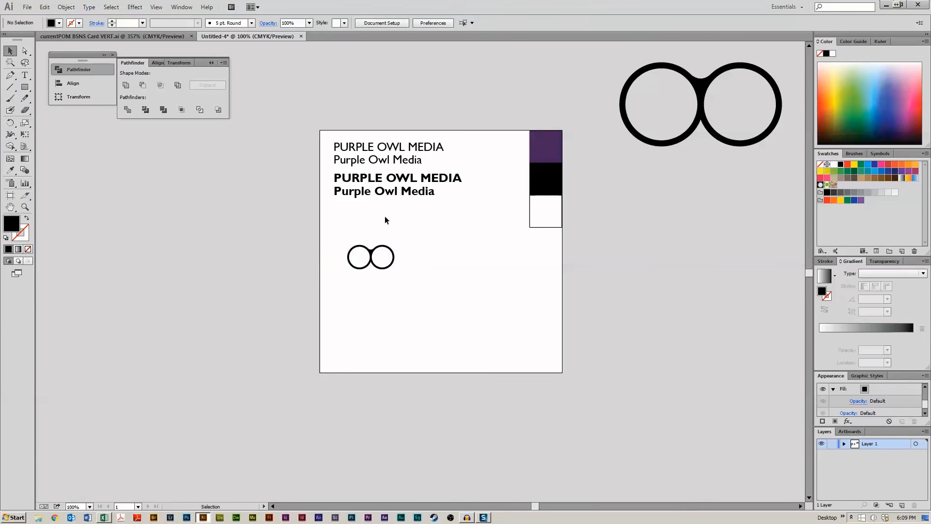
- Copy the bold 'Purple Owl Media' title beside the small eyes and nudge it down slightly
{"action": "left_click", "coordinate": [386, 145]}
{"action": "left_click", "coordinate": [381, 164]}
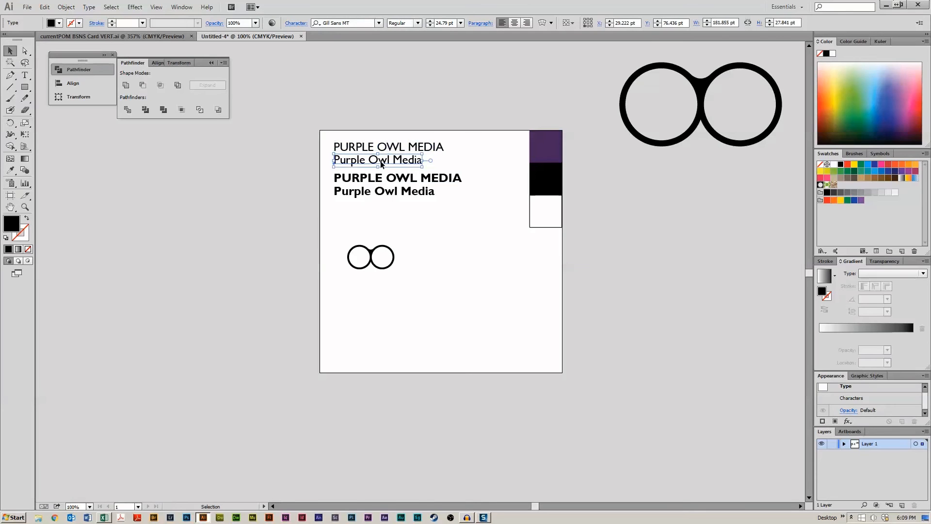
{"action": "left_click", "coordinate": [385, 190]}
{"action": "left_click_drag", "start_coordinate": [385, 190], "coordinate": [474, 258]}
{"action": "left_click", "coordinate": [389, 312]}
{"action": "left_click", "coordinate": [403, 312]}
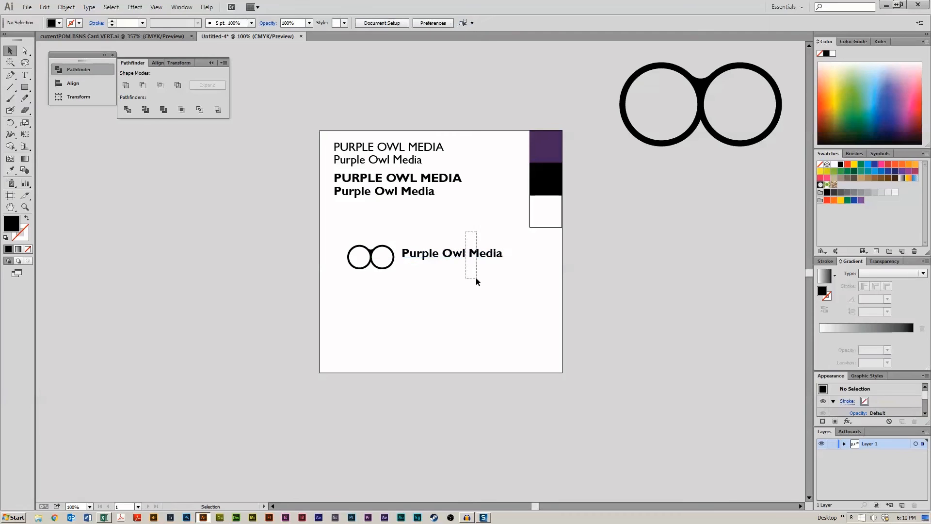
{"action": "key", "text": "Down"}
{"action": "key", "text": "Down"}
{"action": "key", "text": "Down"}
{"action": "key", "text": "Down"}
{"action": "key", "text": "Down"}
{"action": "key", "text": "Down"}
{"action": "key", "text": "Down"}
{"action": "key", "text": "Down"}
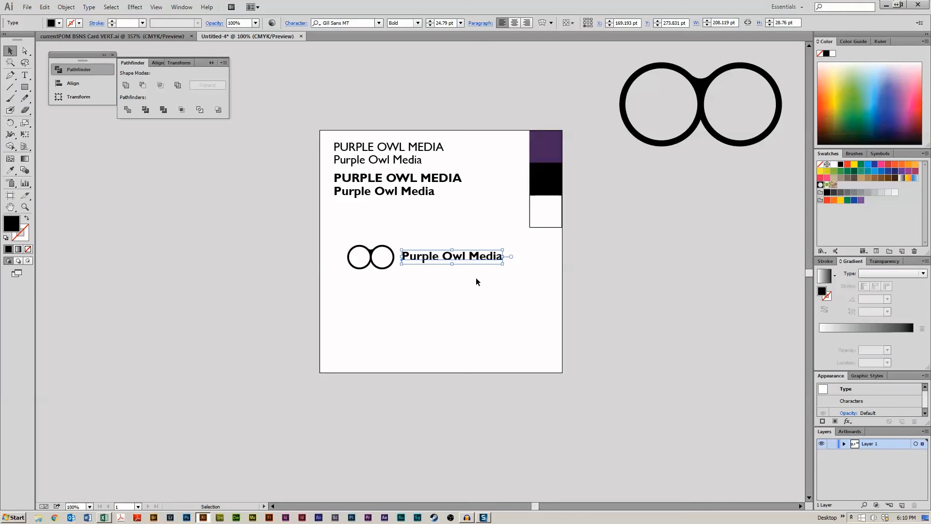
{"action": "left_click", "coordinate": [464, 273]}
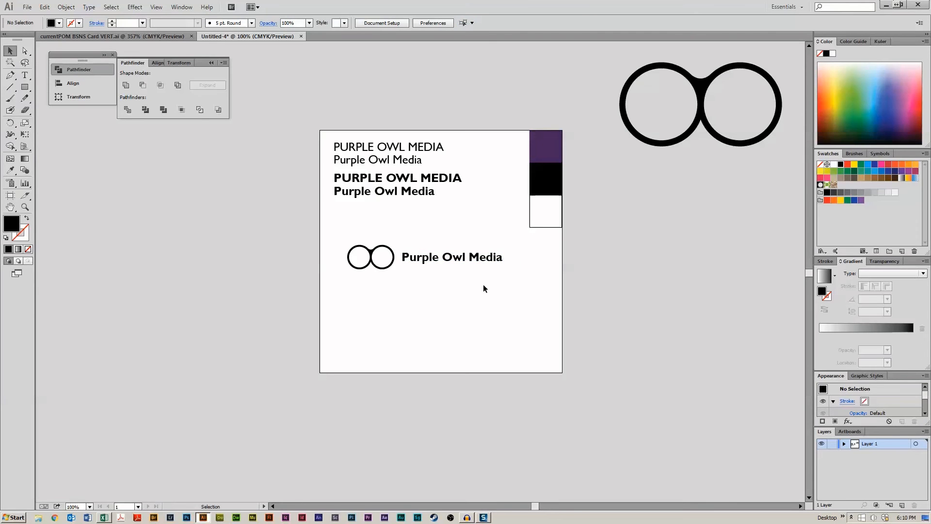
- Scale the small eyes down to about 64 pt wide
{"action": "left_click", "coordinate": [382, 268]}
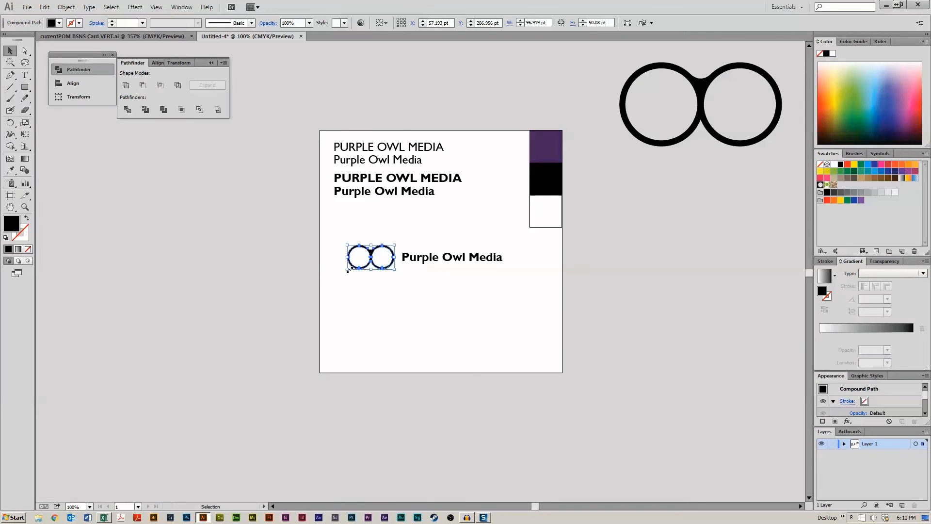
{"action": "left_click_drag", "start_coordinate": [347, 269], "coordinate": [359, 265]}
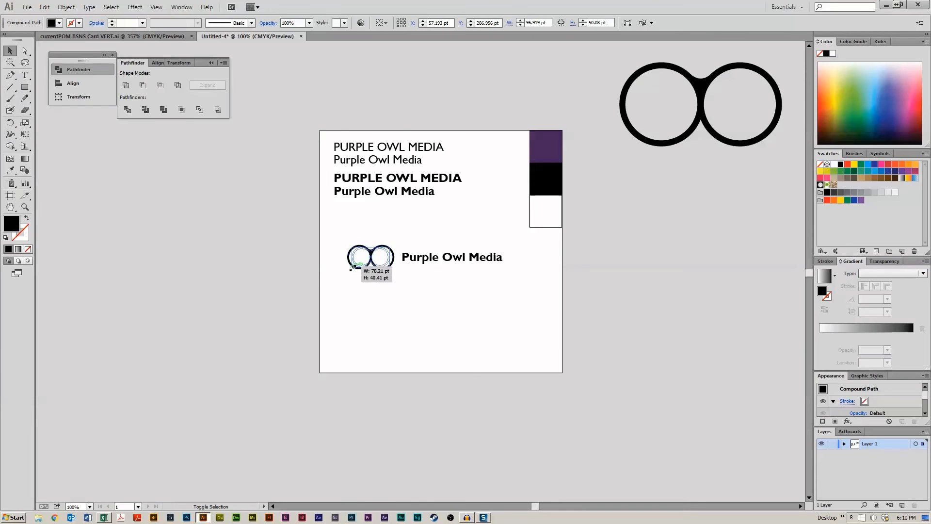
{"action": "left_click", "coordinate": [387, 303]}
- Break the copied title into three stacked lines: Purple, Owl, Media
{"action": "left_click_drag", "start_coordinate": [424, 261], "coordinate": [425, 269]}
{"action": "double_click", "coordinate": [446, 265]}
{"action": "key", "text": "Return"}
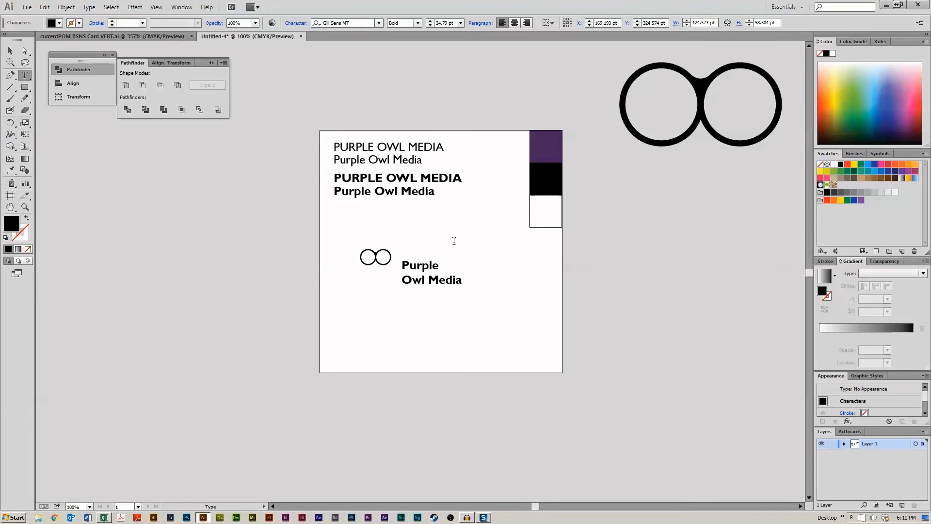
{"action": "key", "text": "BackSpace"}
{"action": "key", "text": "Return"}
{"action": "key", "text": "BackSpace"}
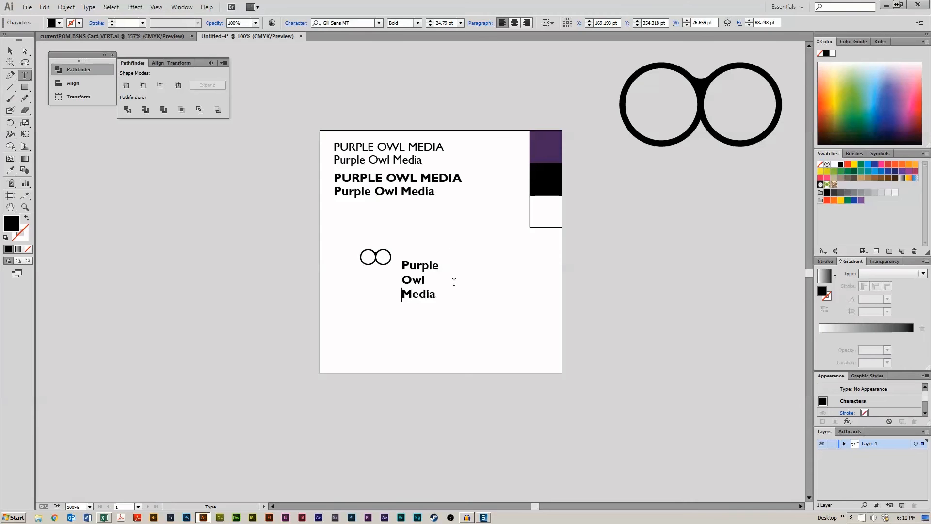
- Move the stacked title directly beneath the small eyes
{"action": "left_click", "coordinate": [11, 50]}
{"action": "left_click_drag", "start_coordinate": [421, 282], "coordinate": [380, 292]}
{"action": "left_click", "coordinate": [399, 357]}
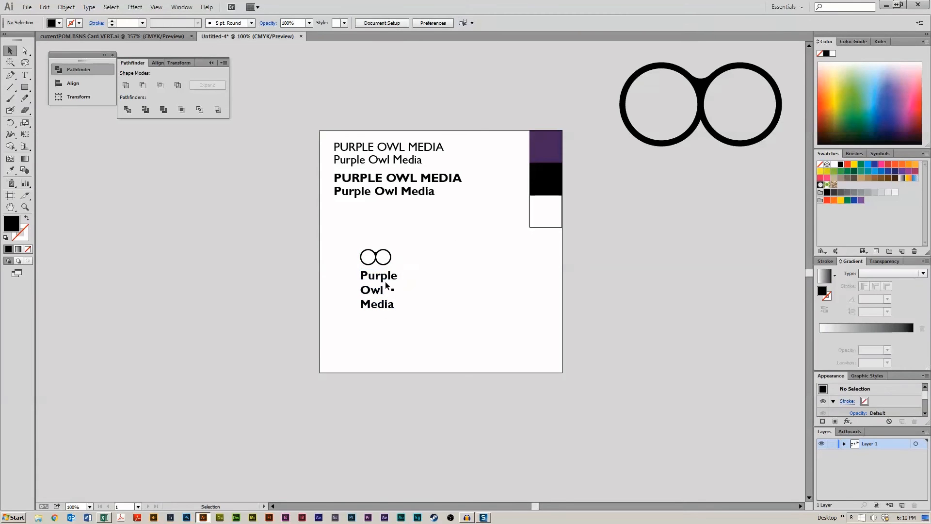
- Move the small eyes and stacked title together off the artboard onto the pasteboard
{"action": "left_click", "coordinate": [377, 263]}
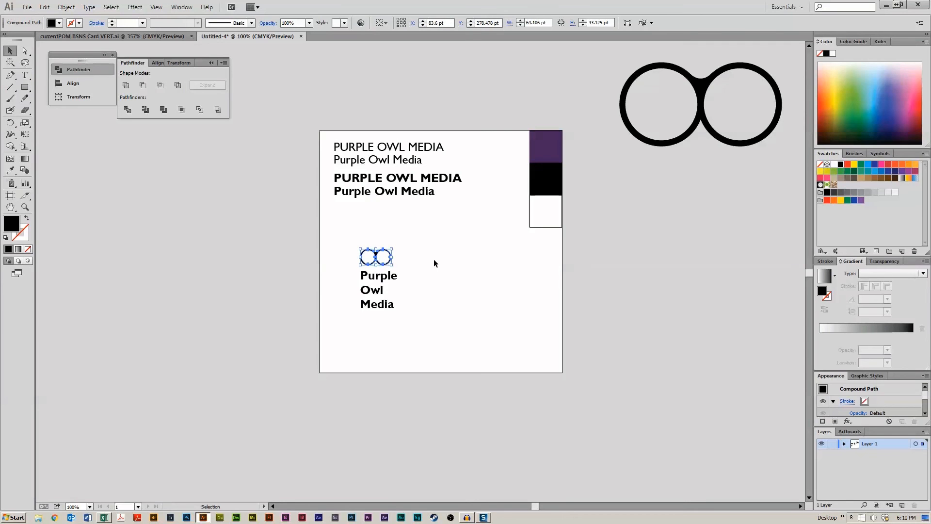
{"action": "left_click_drag", "start_coordinate": [345, 227], "coordinate": [426, 319]}
{"action": "left_click_drag", "start_coordinate": [400, 274], "coordinate": [712, 292]}
{"action": "left_click", "coordinate": [442, 300]}
- Draw two overlapping black circles about 87 pt across and unite them into one shape
{"action": "key", "text": "ctrl+equal"}
{"action": "key", "text": "ctrl+equal"}
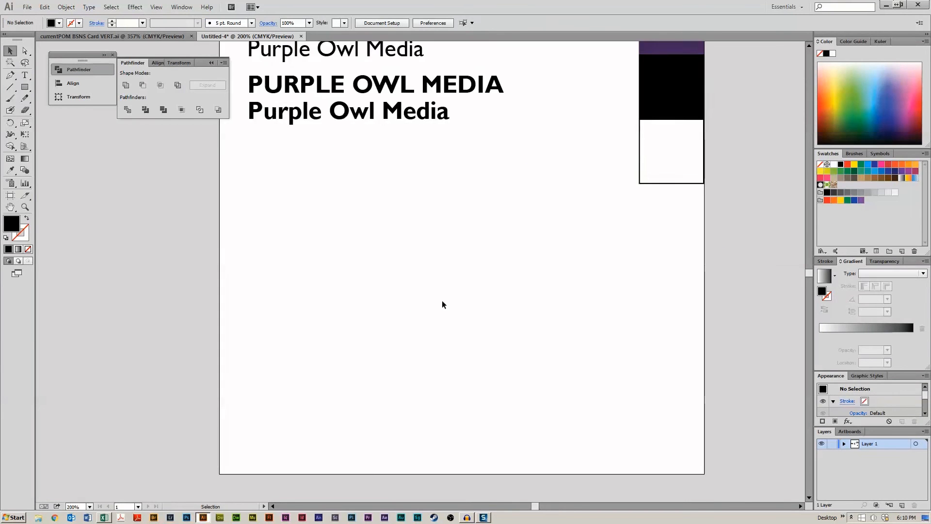
{"action": "left_click_drag", "start_coordinate": [501, 304], "coordinate": [469, 264]}
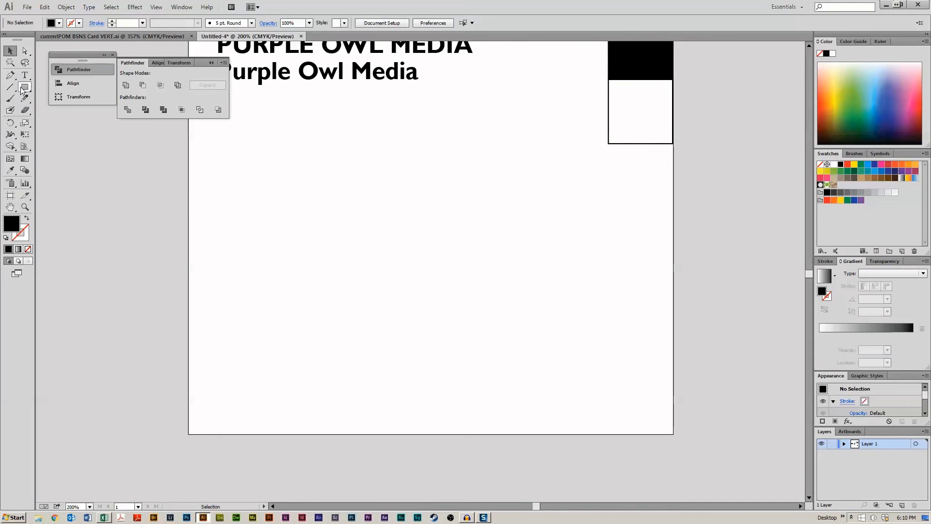
{"action": "left_click_drag", "start_coordinate": [26, 88], "coordinate": [48, 114]}
{"action": "mouse_move", "coordinate": [330, 166]}
{"action": "left_mouse_down"}
{"action": "mouse_move", "coordinate": [420, 240]}
{"action": "mouse_move", "coordinate": [388, 257]}
{"action": "left_mouse_up"}
{"action": "left_click", "coordinate": [10, 51]}
{"action": "left_click_drag", "start_coordinate": [348, 234], "coordinate": [412, 234]}
{"action": "left_click", "coordinate": [412, 122]}
{"action": "left_click_drag", "start_coordinate": [371, 142], "coordinate": [451, 237]}
{"action": "left_click", "coordinate": [477, 253]}
{"action": "left_click", "coordinate": [459, 245]}
{"action": "left_click", "coordinate": [127, 86]}
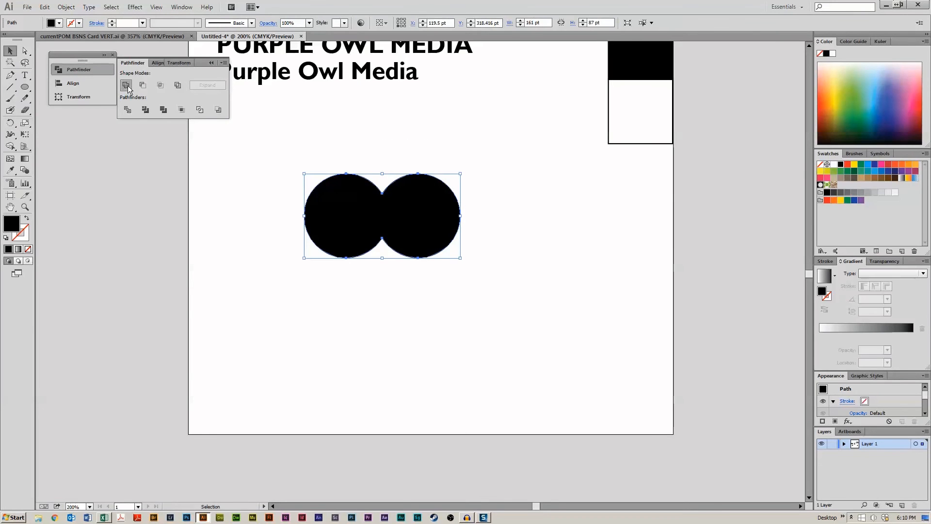
- Draw a white ellipse about 41.5 by 58 pt inside the left circle and copy it into the right circle
{"action": "left_click", "coordinate": [277, 270]}
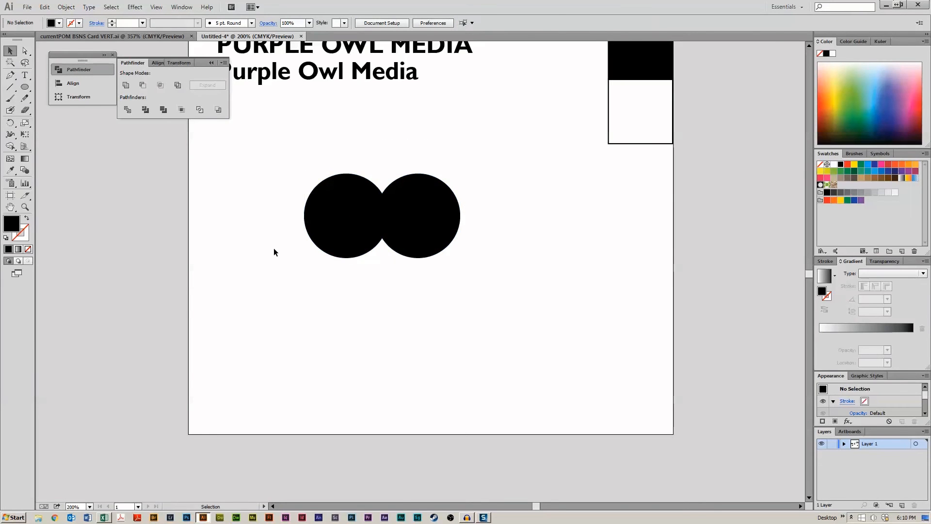
{"action": "left_click", "coordinate": [344, 215]}
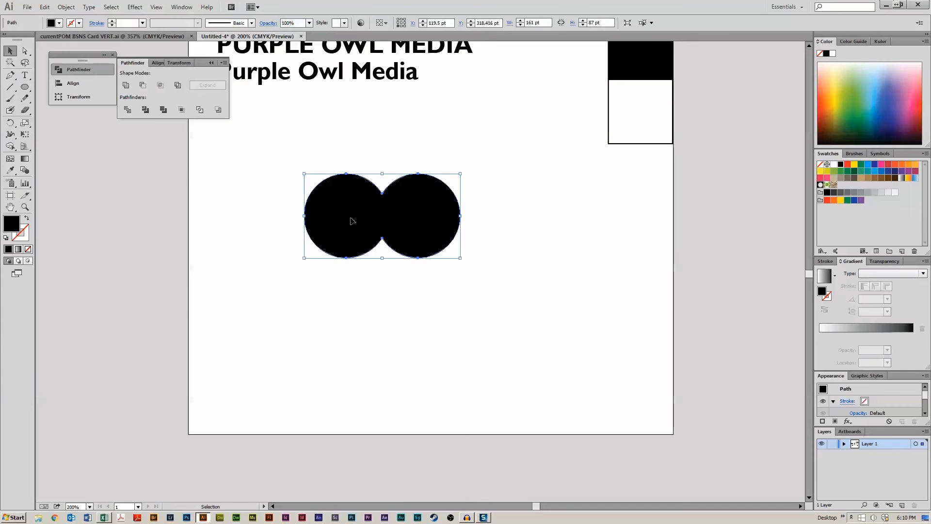
{"action": "left_click", "coordinate": [25, 86]}
{"action": "left_click_drag", "start_coordinate": [325, 192], "coordinate": [373, 243]}
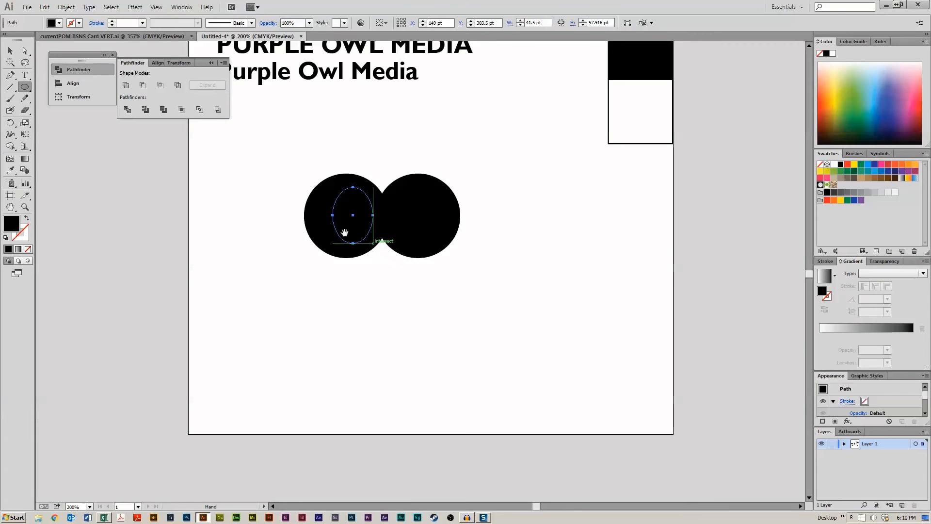
{"action": "left_click", "coordinate": [834, 164]}
{"action": "key", "text": "v"}
{"action": "left_click_drag", "start_coordinate": [363, 238], "coordinate": [424, 217]}
{"action": "left_click", "coordinate": [447, 322]}
{"action": "left_click", "coordinate": [525, 296]}
{"action": "left_click", "coordinate": [539, 295]}
{"action": "left_click", "coordinate": [553, 252]}
- Cut the two white ovals out of the united circles with Minus Front
{"action": "scroll", "coordinate": [554, 252], "scroll_direction": "up", "scroll_amount": 2}
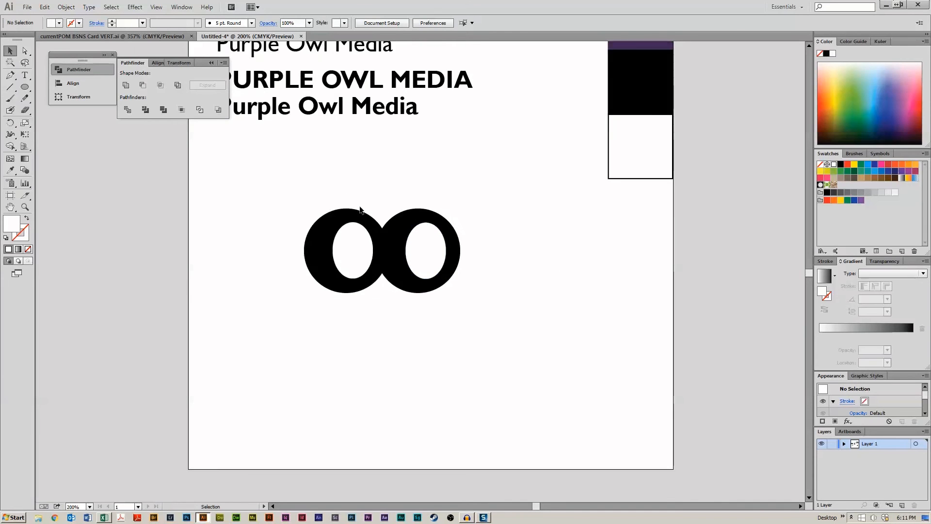
{"action": "left_click_drag", "start_coordinate": [329, 183], "coordinate": [482, 291]}
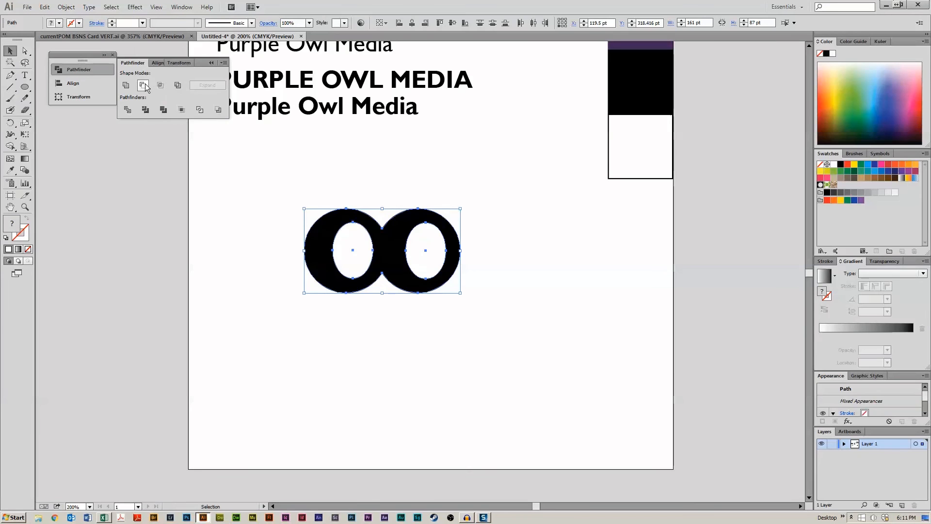
{"action": "left_click", "coordinate": [144, 86]}
{"action": "left_click", "coordinate": [451, 360]}
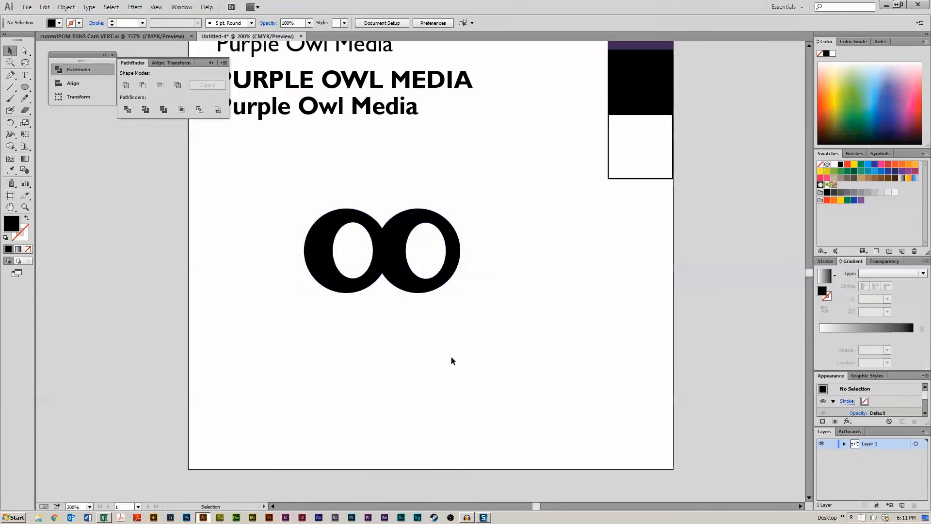
{"action": "scroll", "coordinate": [451, 322], "scroll_direction": "down", "scroll_amount": 3}
{"action": "scroll", "coordinate": [381, 232], "scroll_direction": "right", "scroll_amount": 3}
{"action": "scroll", "coordinate": [386, 221], "scroll_direction": "left", "scroll_amount": 3}
{"action": "scroll", "coordinate": [398, 230], "scroll_direction": "up", "scroll_amount": 1}
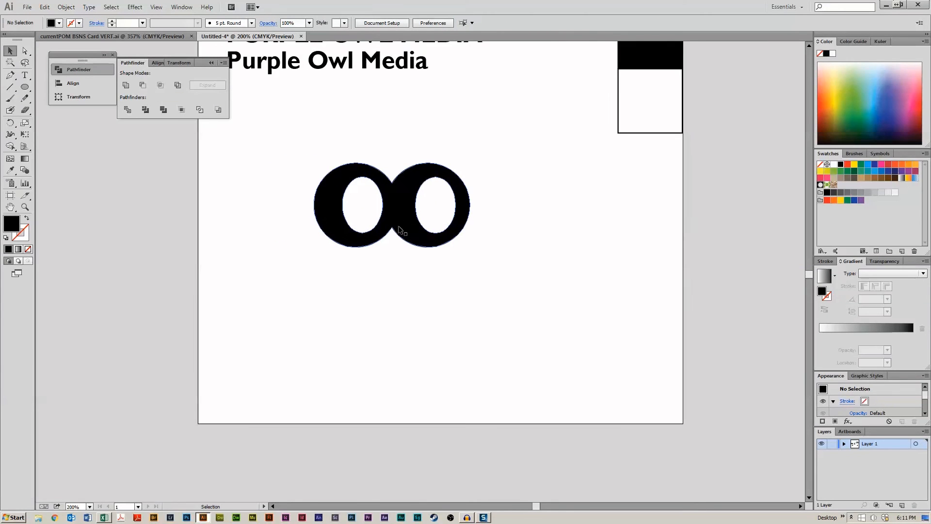
{"action": "scroll", "coordinate": [496, 298], "scroll_direction": "up", "scroll_amount": 2}
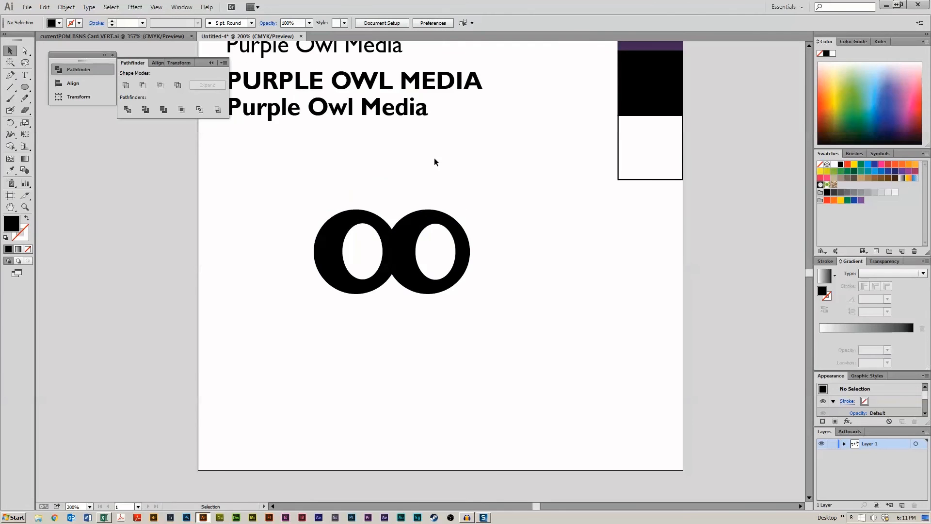
{"action": "mouse_move", "coordinate": [435, 162]}
{"action": "left_mouse_down"}
{"action": "mouse_move", "coordinate": [501, 210]}
{"action": "mouse_move", "coordinate": [453, 173]}
{"action": "mouse_move", "coordinate": [453, 216]}
{"action": "mouse_move", "coordinate": [449, 168]}
{"action": "left_mouse_up"}
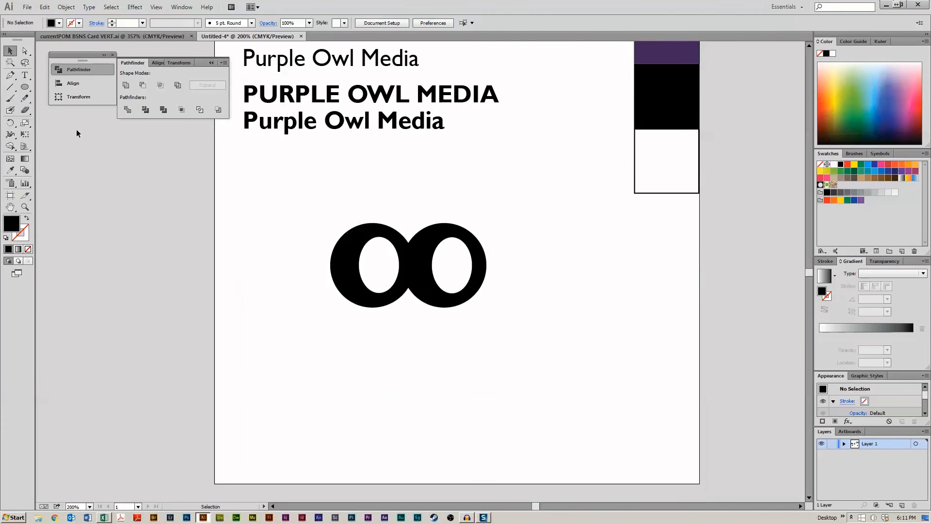
- Add small black pupils inside both eye openings, combine them with the eye shape, and nudge it up slightly
{"action": "left_click_drag", "start_coordinate": [23, 89], "coordinate": [56, 108]}
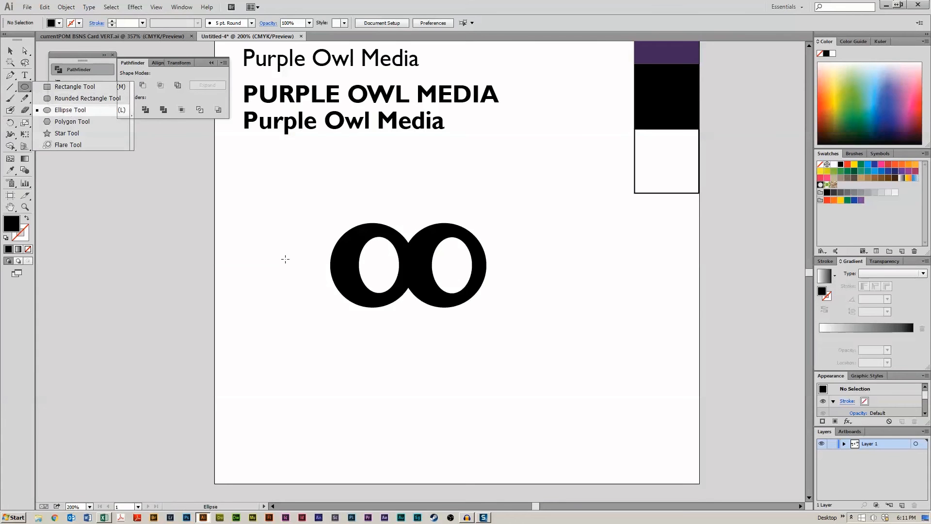
{"action": "mouse_move", "coordinate": [358, 262]}
{"action": "left_mouse_down"}
{"action": "mouse_move", "coordinate": [381, 275]}
{"action": "mouse_move", "coordinate": [448, 272]}
{"action": "mouse_move", "coordinate": [342, 265]}
{"action": "left_mouse_up"}
{"action": "left_click", "coordinate": [10, 51]}
{"action": "left_click_drag", "start_coordinate": [302, 222], "coordinate": [495, 342]}
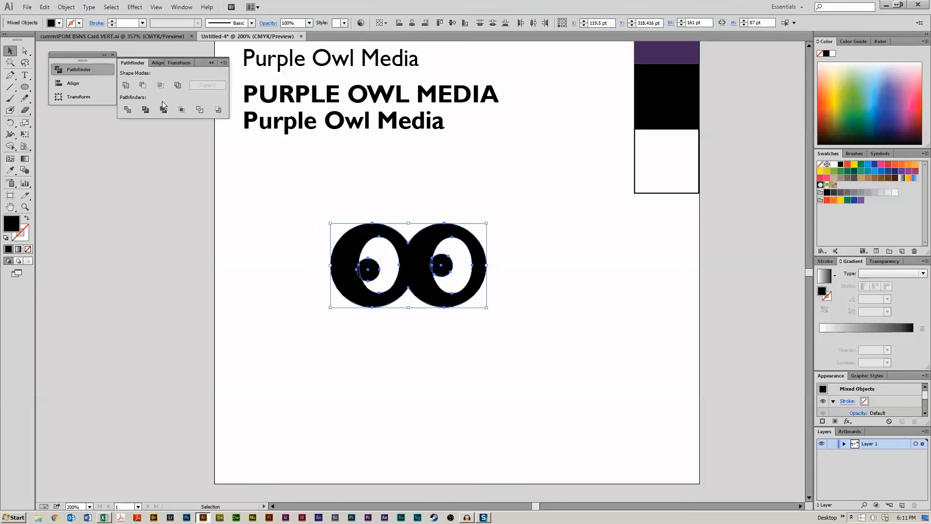
{"action": "left_click", "coordinate": [145, 255]}
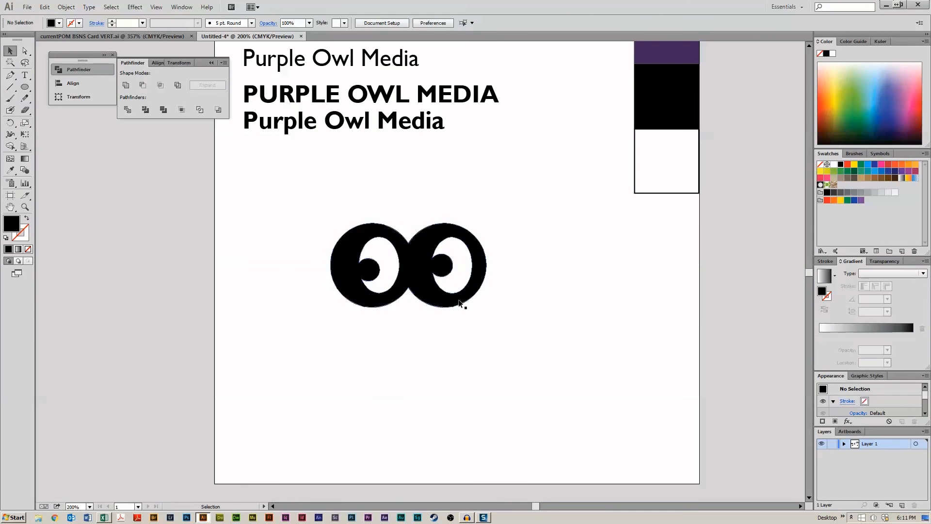
{"action": "left_click_drag", "start_coordinate": [460, 301], "coordinate": [451, 291]}
{"action": "left_click", "coordinate": [450, 356]}
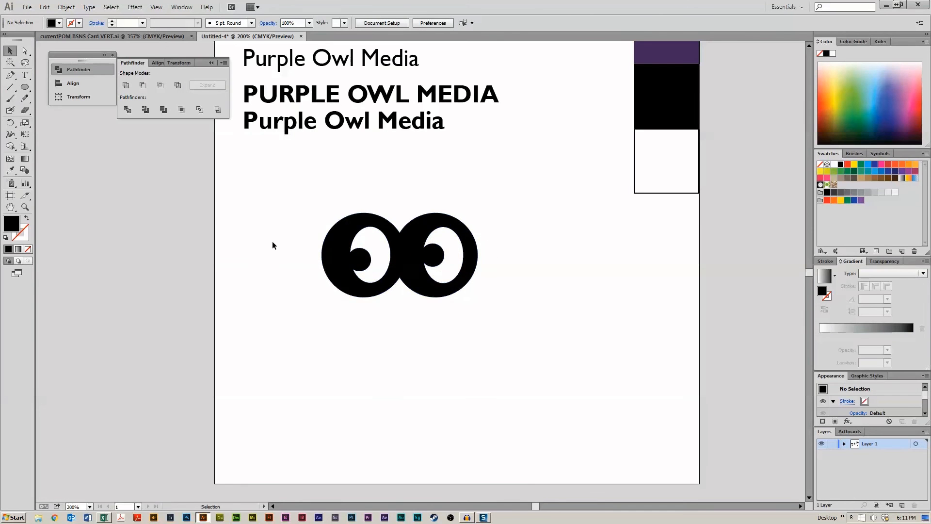
- Draw a curved, pointed beak shape with the Pen tool below the owl's eyes
{"action": "left_click", "coordinate": [25, 87]}
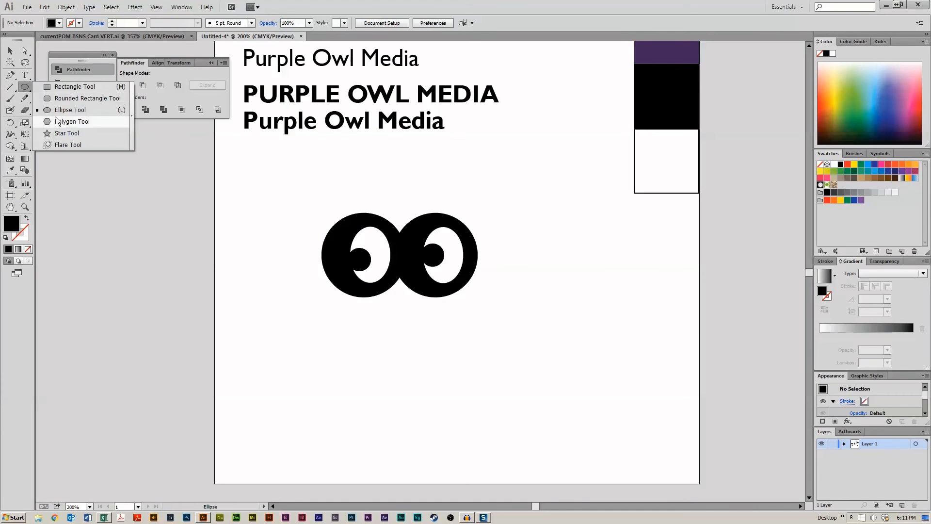
{"action": "left_click", "coordinate": [57, 89]}
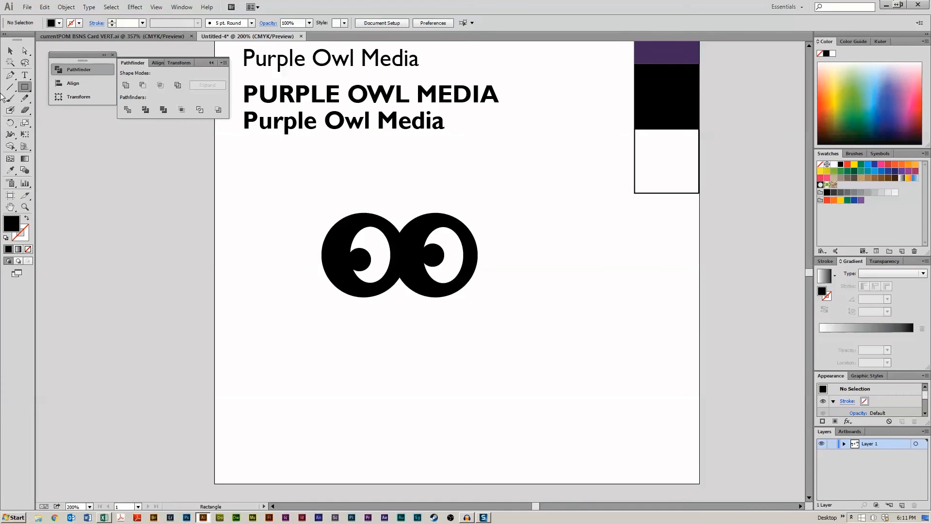
{"action": "left_click", "coordinate": [10, 75]}
{"action": "left_click", "coordinate": [393, 320]}
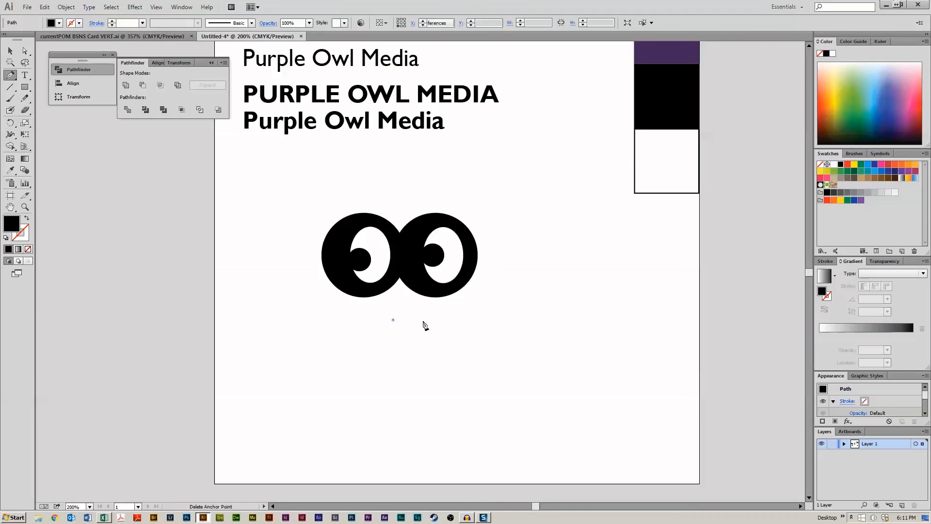
{"action": "left_click_drag", "start_coordinate": [446, 342], "coordinate": [474, 371]}
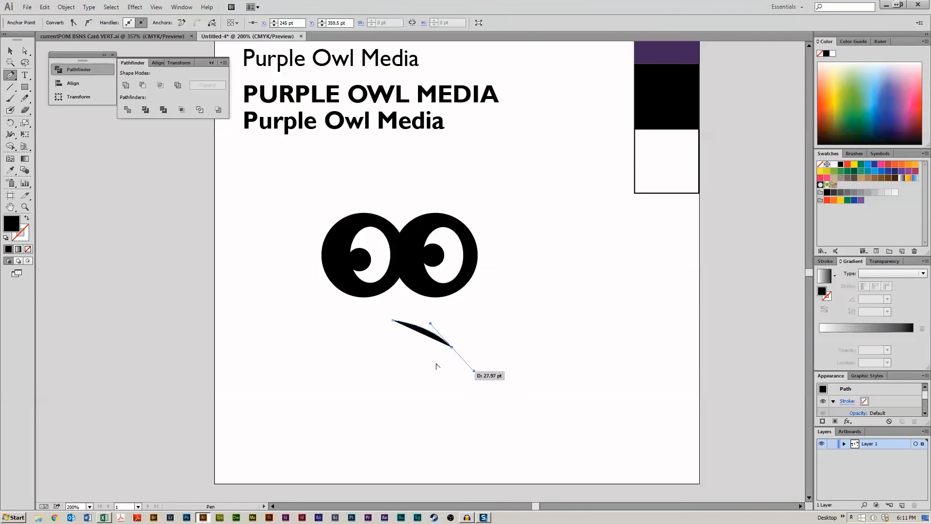
{"action": "left_click", "coordinate": [451, 347]}
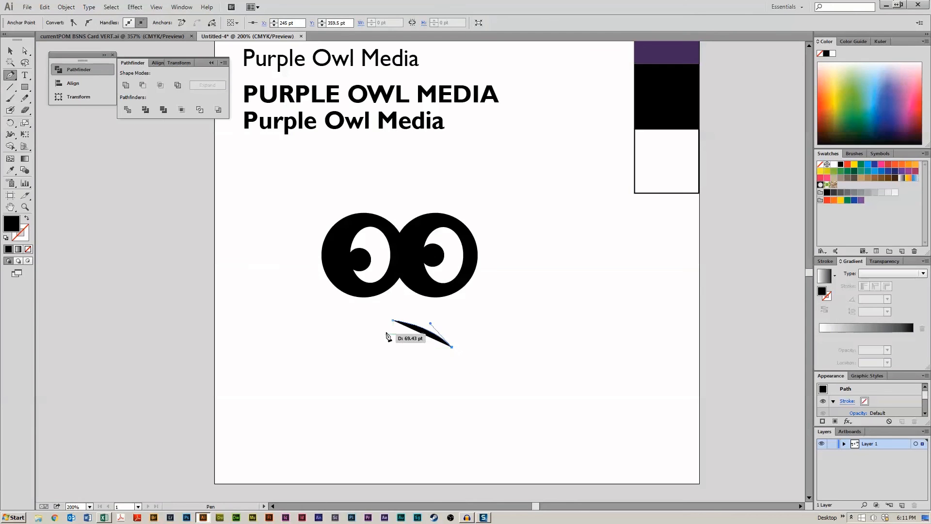
{"action": "left_click_drag", "start_coordinate": [386, 339], "coordinate": [354, 338]}
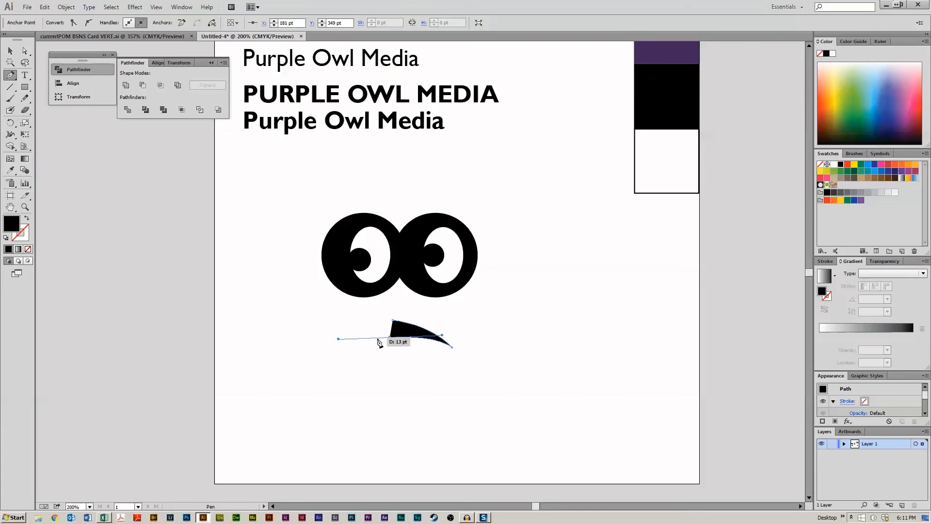
{"action": "key", "text": "alt"}
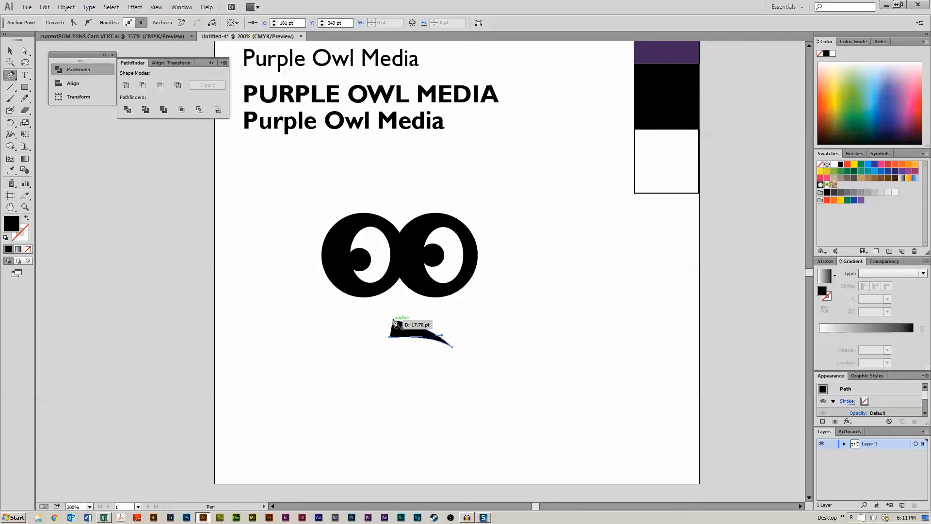
{"action": "left_click", "coordinate": [393, 321]}
{"action": "left_click", "coordinate": [369, 358]}
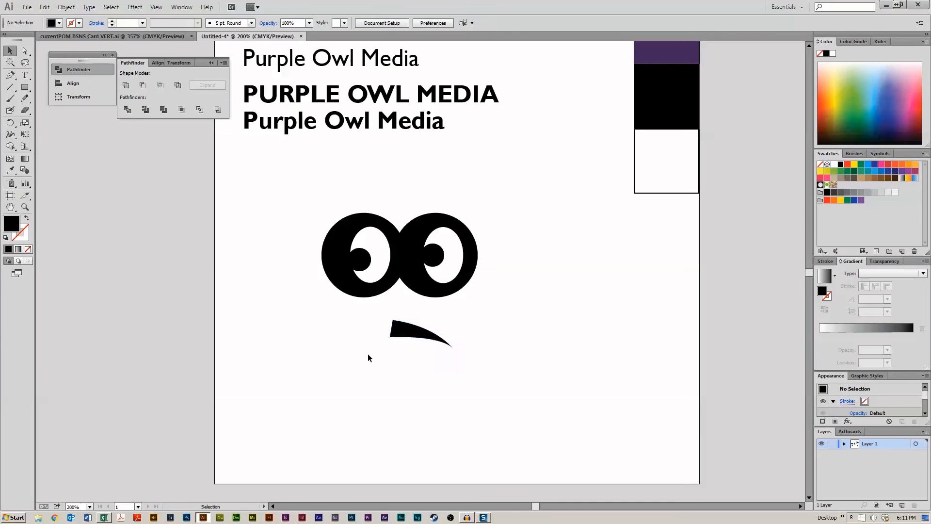
- Move the beak up under the eyes and reshape its upper curve by adjusting an anchor handle
{"action": "left_click_drag", "start_coordinate": [411, 336], "coordinate": [411, 310]}
{"action": "left_click", "coordinate": [408, 348]}
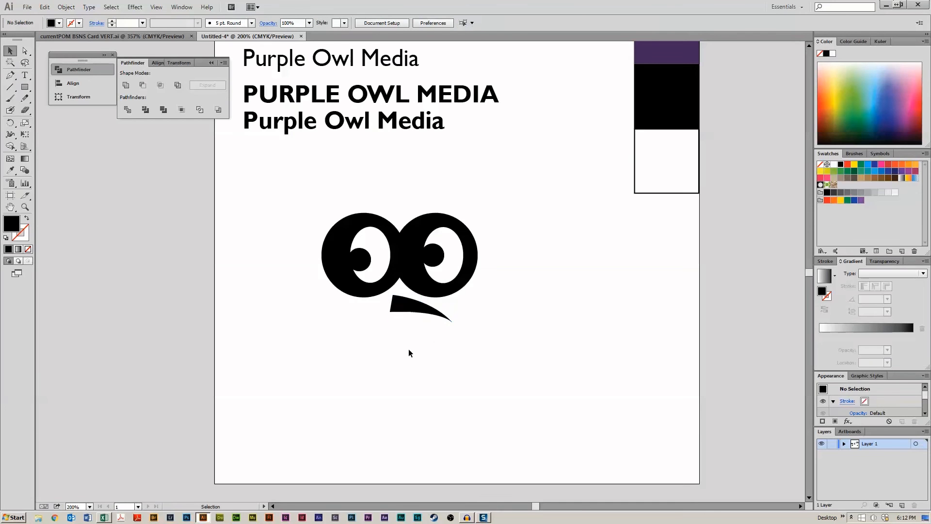
{"action": "scroll", "coordinate": [423, 368], "scroll_direction": "down", "scroll_amount": 2}
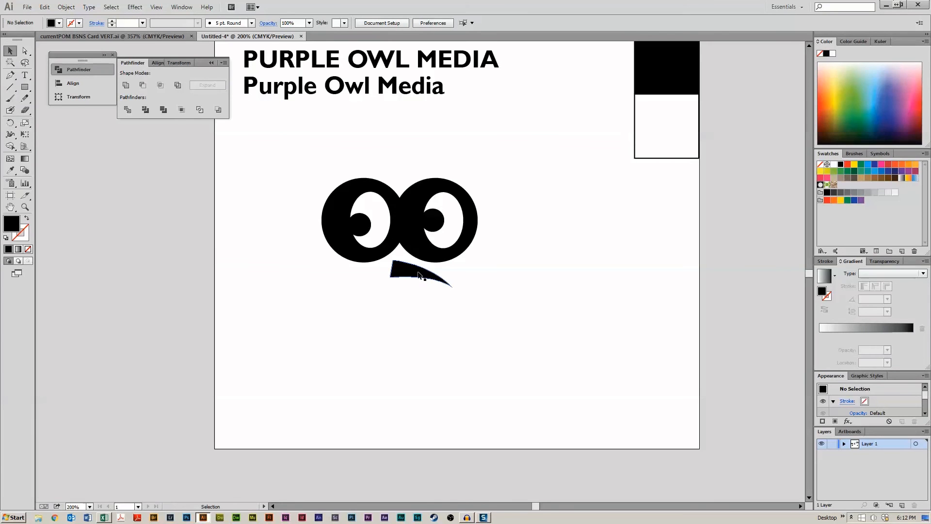
{"action": "left_click", "coordinate": [420, 276]}
{"action": "key", "text": "a"}
{"action": "left_click", "coordinate": [416, 350]}
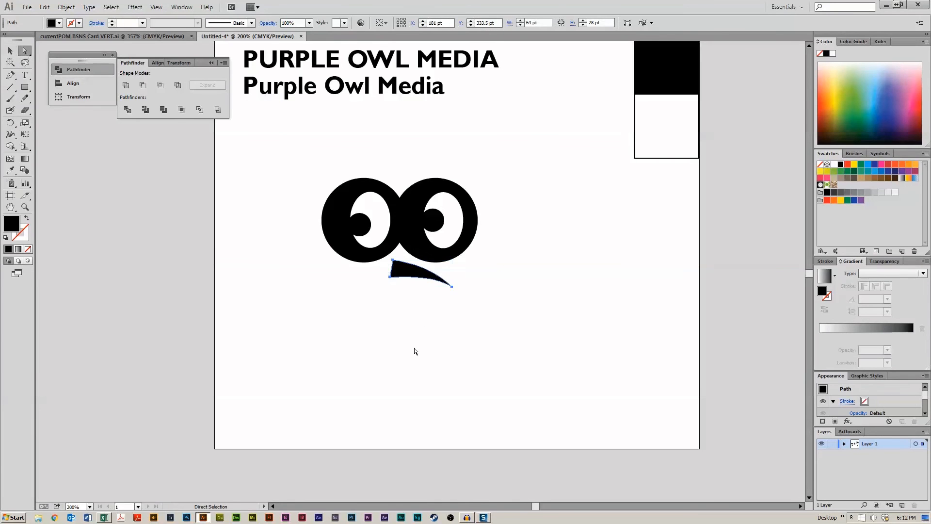
{"action": "left_click", "coordinate": [453, 286]}
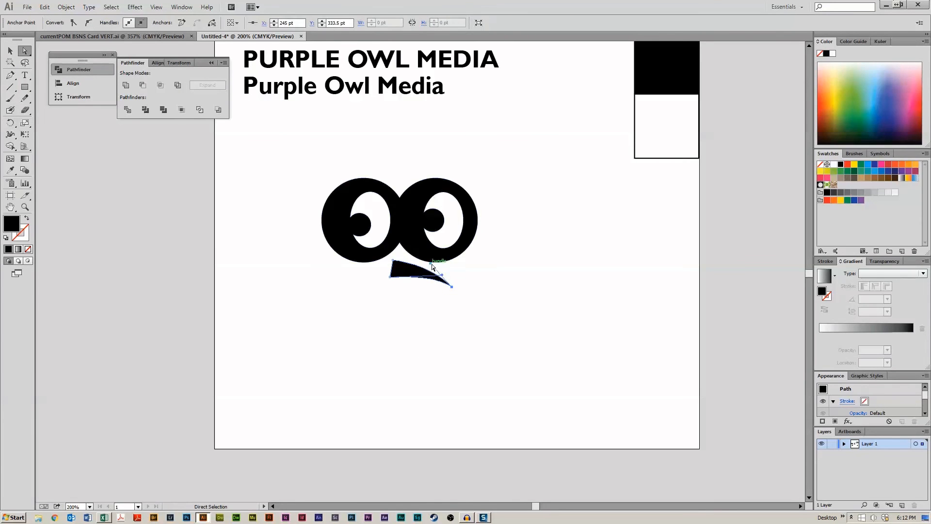
{"action": "mouse_move", "coordinate": [431, 267]}
{"action": "left_mouse_down"}
{"action": "mouse_move", "coordinate": [450, 270]}
{"action": "mouse_move", "coordinate": [443, 288]}
{"action": "mouse_move", "coordinate": [420, 276]}
{"action": "left_mouse_up"}
{"action": "left_click", "coordinate": [424, 303]}
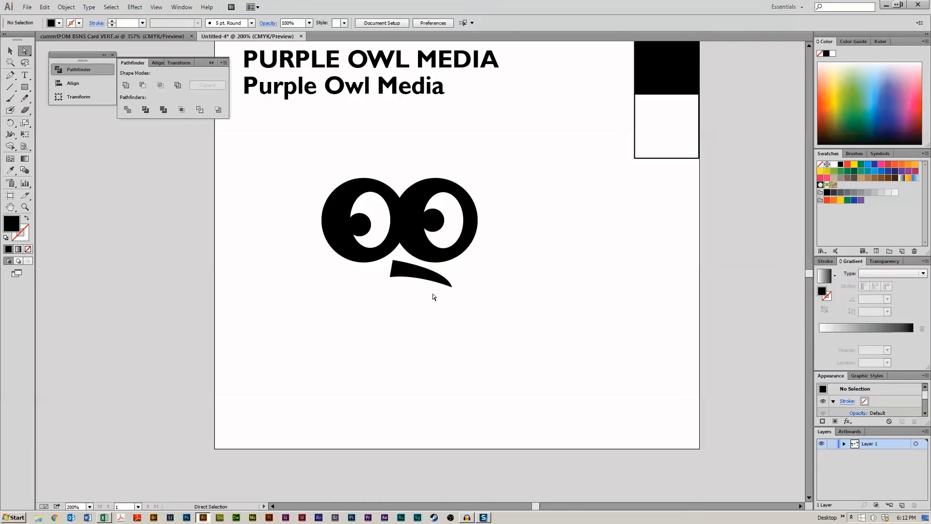
- Zoom out and pan to view the whole artboard and the logo sketches beside it
{"action": "left_click", "coordinate": [411, 273]}
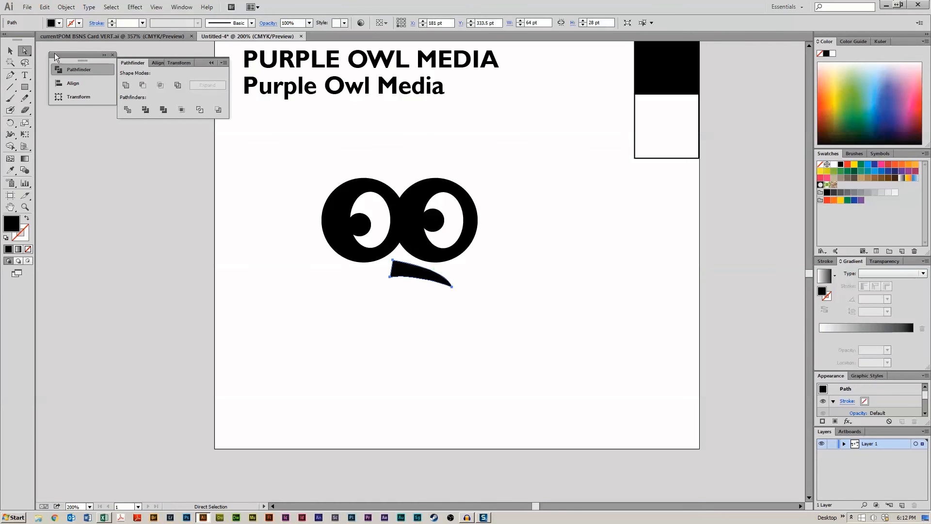
{"action": "left_click", "coordinate": [10, 51]}
{"action": "left_click", "coordinate": [143, 174]}
{"action": "left_click", "coordinate": [424, 278]}
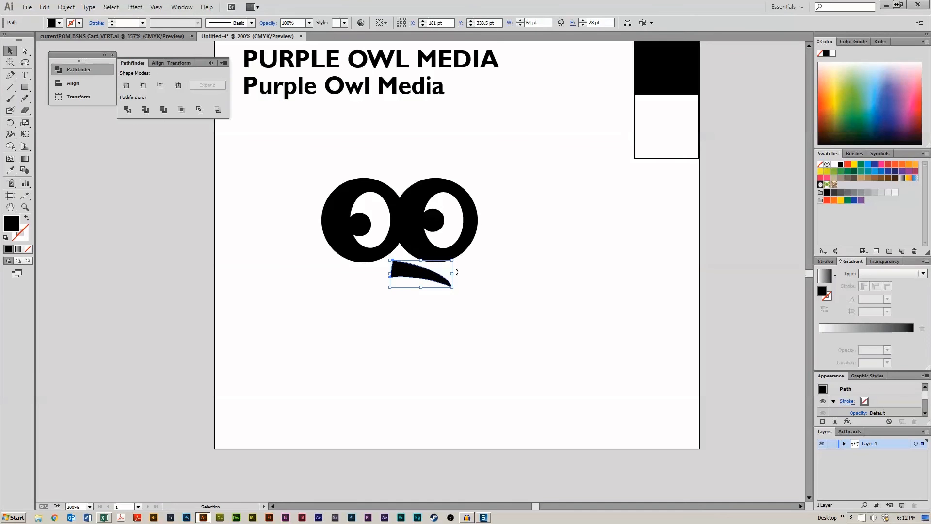
{"action": "left_click", "coordinate": [441, 307]}
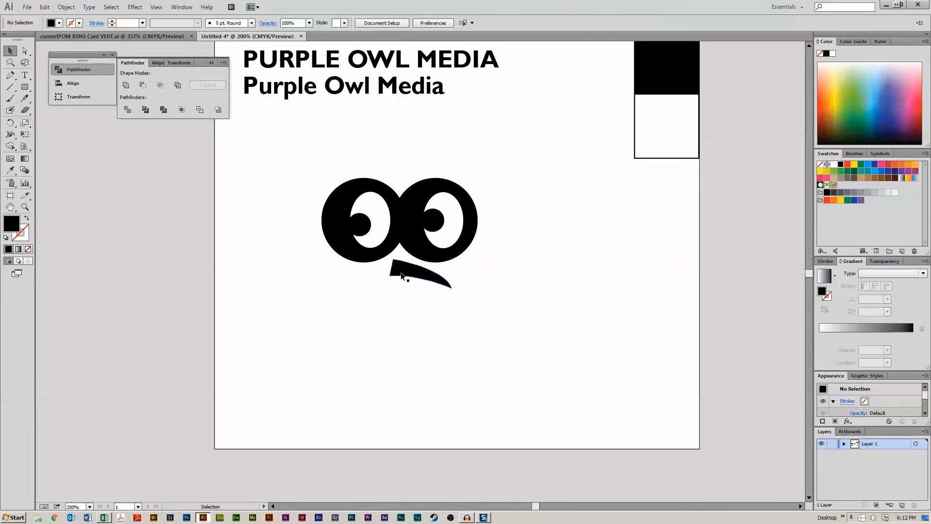
{"action": "left_click_drag", "start_coordinate": [464, 334], "coordinate": [538, 345]}
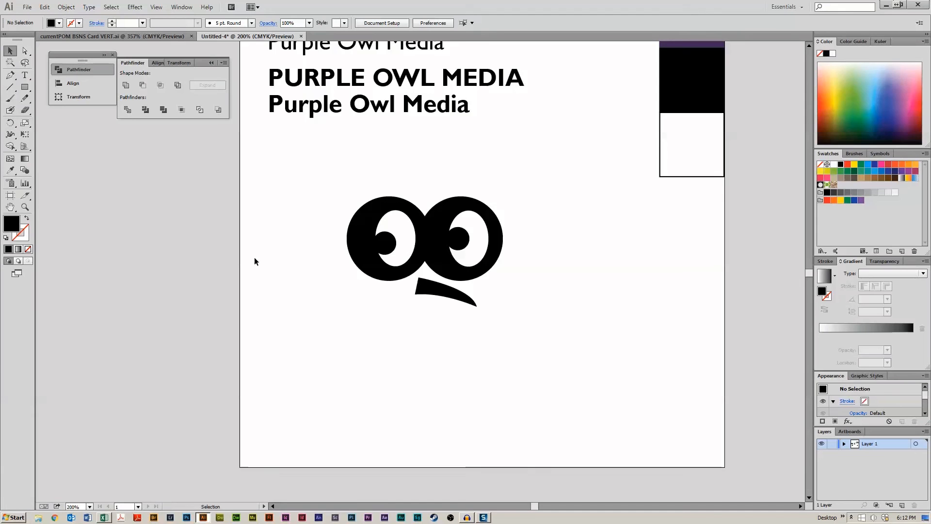
{"action": "scroll", "coordinate": [247, 322], "scroll_direction": "up", "scroll_amount": 2}
{"action": "scroll", "coordinate": [247, 322], "scroll_direction": "down", "scroll_amount": 1}
{"action": "key", "text": "ctrl+minus"}
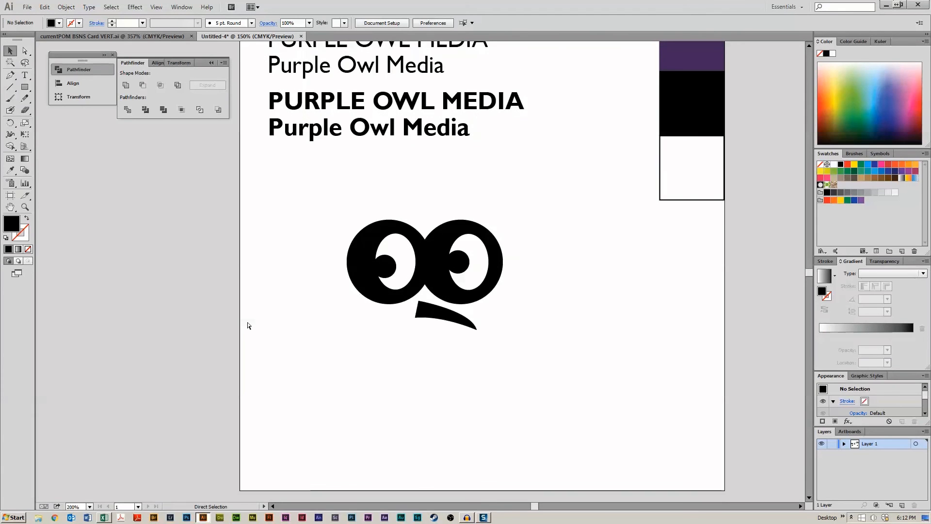
{"action": "key", "text": "ctrl+minus"}
{"action": "left_click_drag", "start_coordinate": [457, 355], "coordinate": [439, 326]}
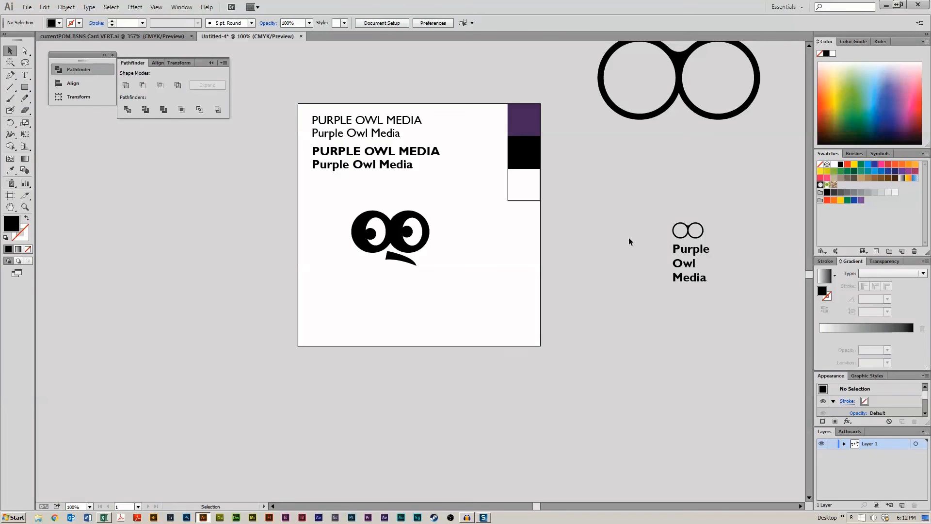
{"action": "scroll", "coordinate": [629, 240], "scroll_direction": "down", "scroll_amount": 1}
{"action": "left_click_drag", "start_coordinate": [566, 248], "coordinate": [552, 289]}
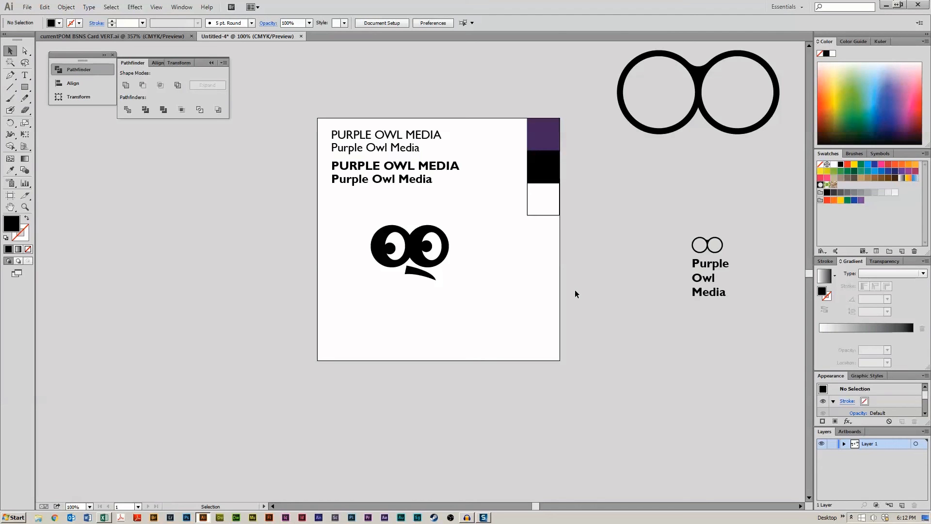
- Duplicate the bold uppercase 'PURPLE OWL MEDIA' title below the owl mark
{"action": "left_click", "coordinate": [441, 170]}
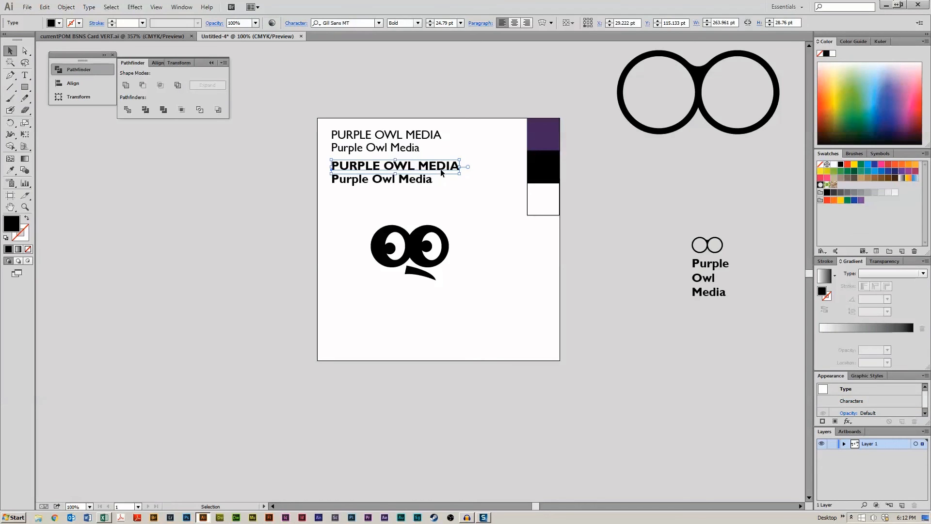
{"action": "left_click_drag", "start_coordinate": [441, 169], "coordinate": [490, 296]}
{"action": "left_click", "coordinate": [474, 333]}
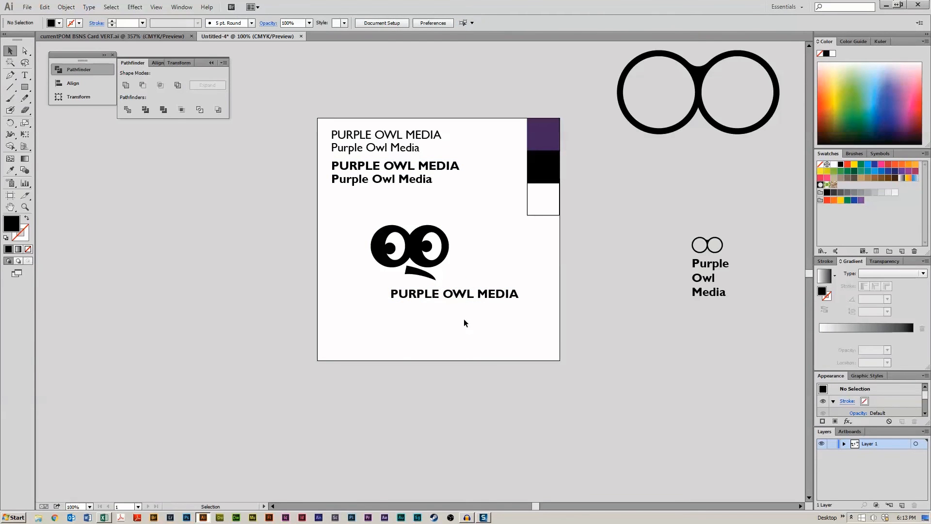
- Move the owl mark off the artboard onto the pasteboard at the right
{"action": "left_click_drag", "start_coordinate": [462, 223], "coordinate": [368, 274]}
{"action": "left_click_drag", "start_coordinate": [411, 246], "coordinate": [709, 156]}
{"action": "left_click", "coordinate": [656, 228]}
{"action": "left_click_drag", "start_coordinate": [587, 230], "coordinate": [565, 243]}
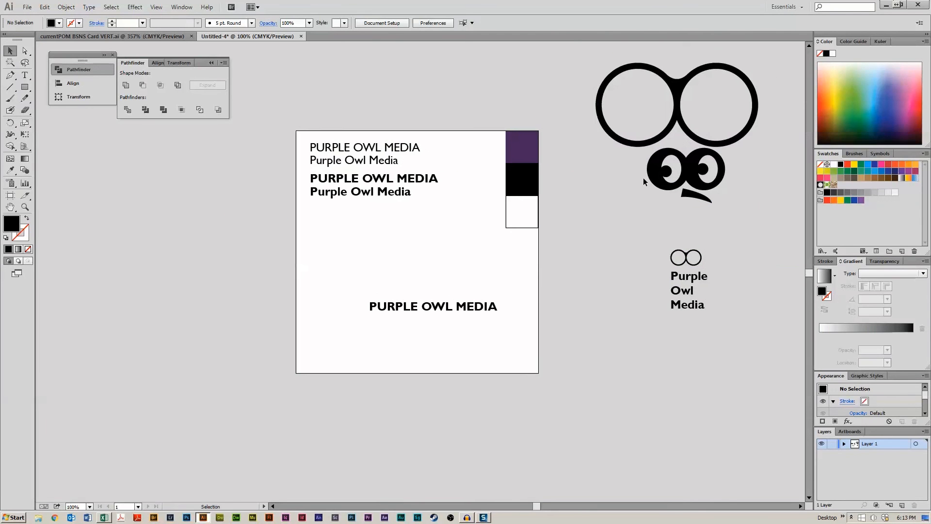
- Select the owl's eye shape and beak, group them, and nudge the group slightly
{"action": "left_click_drag", "start_coordinate": [644, 183], "coordinate": [746, 166]}
{"action": "left_click_drag", "start_coordinate": [753, 207], "coordinate": [617, 155]}
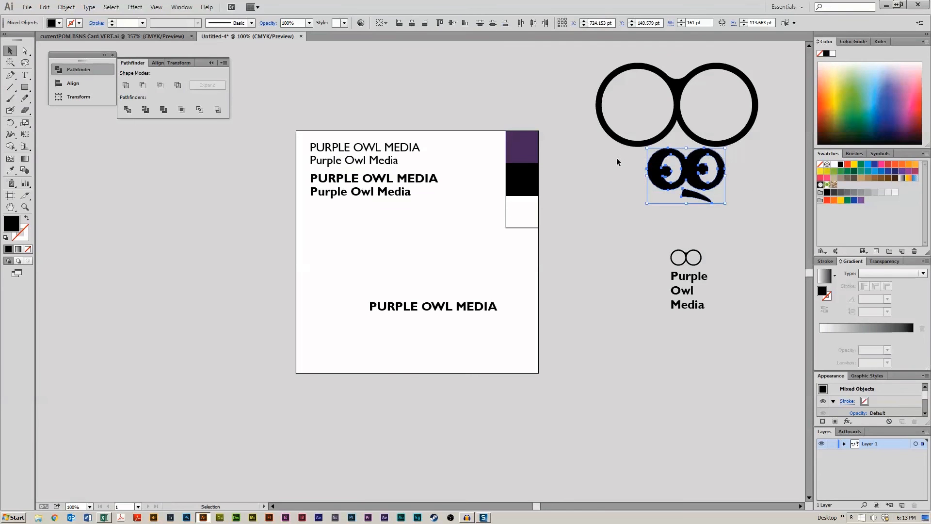
{"action": "key", "text": "ctrl+g"}
{"action": "left_click_drag", "start_coordinate": [679, 167], "coordinate": [667, 178]}
{"action": "left_click_drag", "start_coordinate": [604, 239], "coordinate": [732, 340]}
{"action": "left_click", "coordinate": [732, 339]}
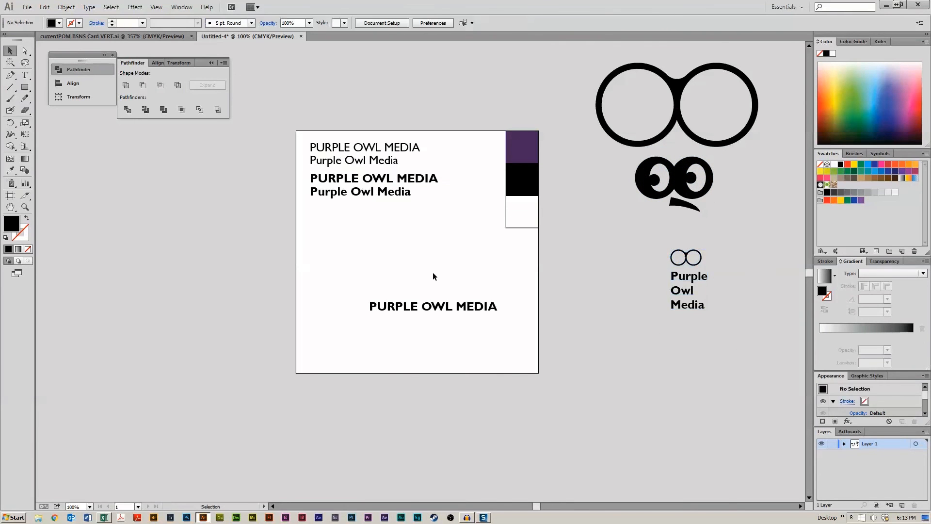
- Move the title copy to the artboard's lower edge and draw a black square about 67 pt above it
{"action": "left_click_drag", "start_coordinate": [436, 312], "coordinate": [485, 386]}
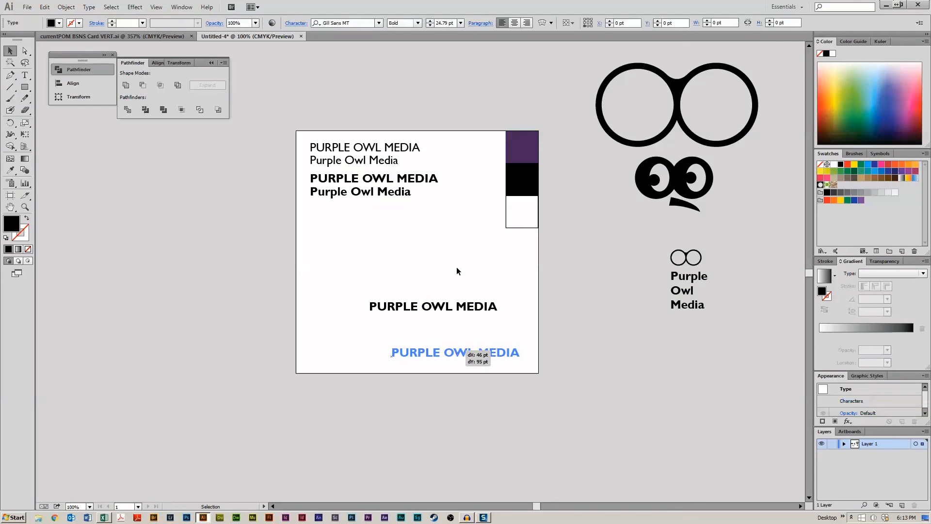
{"action": "left_click", "coordinate": [520, 182]}
{"action": "left_click_drag", "start_coordinate": [520, 182], "coordinate": [489, 203]}
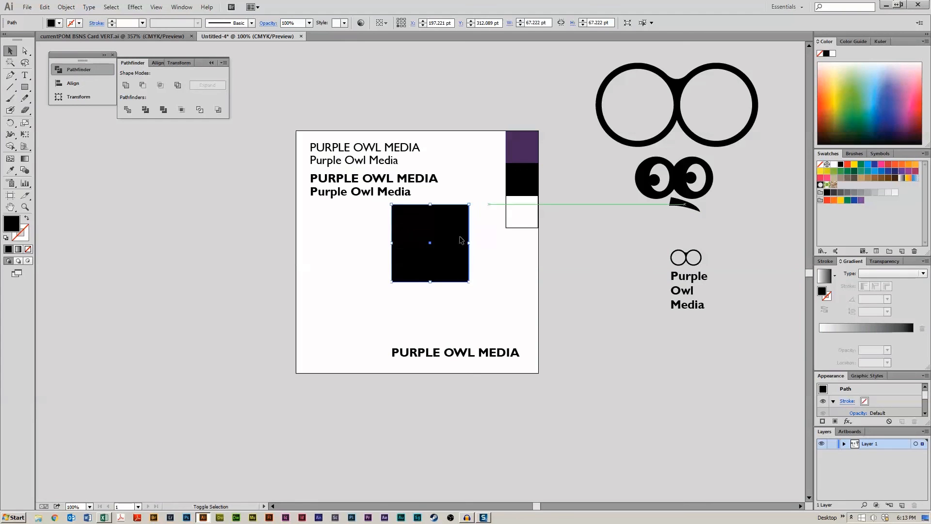
{"action": "left_click_drag", "start_coordinate": [459, 237], "coordinate": [446, 275]}
{"action": "left_click", "coordinate": [354, 280]}
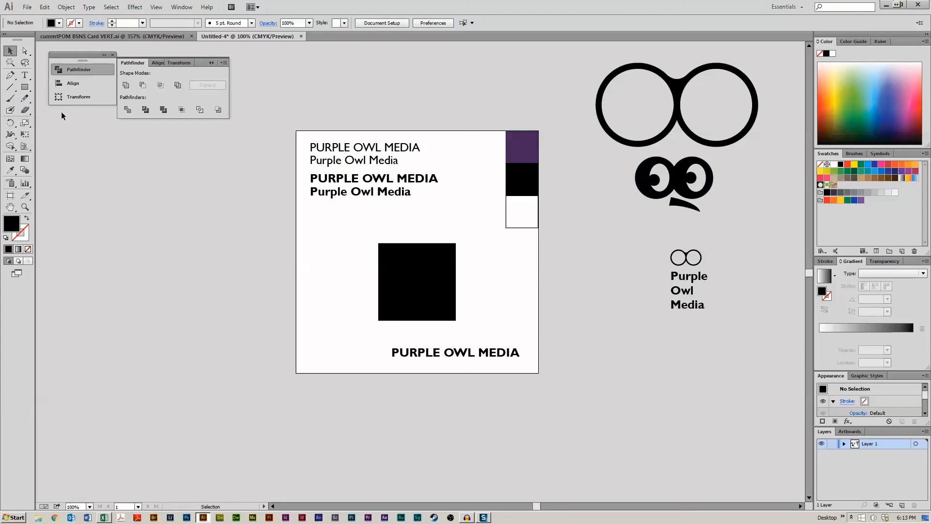
- Draw a white circle about 46 pt across in the black square's upper-left corner
{"action": "left_click_drag", "start_coordinate": [24, 87], "coordinate": [68, 107]}
{"action": "left_click_drag", "start_coordinate": [319, 241], "coordinate": [401, 267]}
{"action": "left_click", "coordinate": [834, 164]}
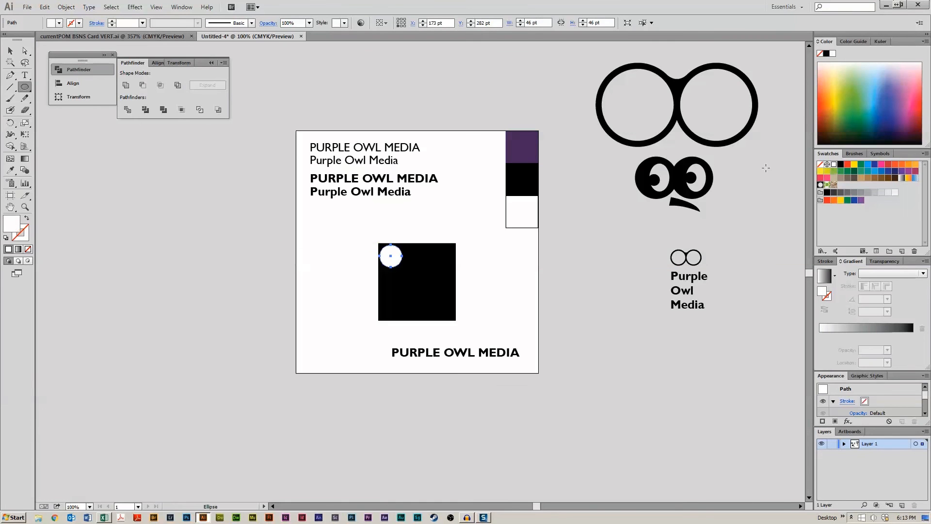
{"action": "left_click", "coordinate": [10, 51]}
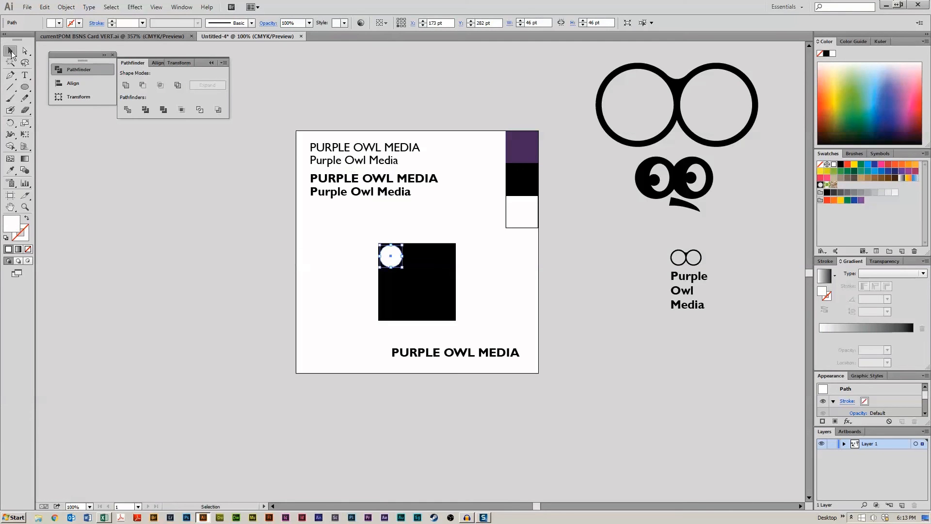
- Copy the white circle to overlap it on the right and nudge the copy into place
{"action": "left_click", "coordinate": [393, 261]}
{"action": "left_click_drag", "start_coordinate": [393, 261], "coordinate": [412, 265]}
{"action": "left_click", "coordinate": [287, 260]}
{"action": "left_click", "coordinate": [396, 266]}
{"action": "left_click", "coordinate": [539, 264]}
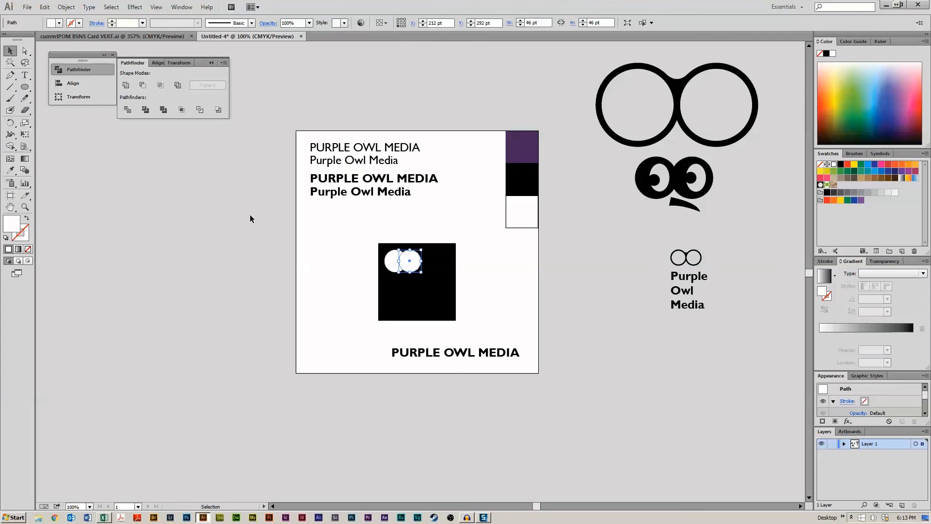
{"action": "left_click", "coordinate": [155, 186]}
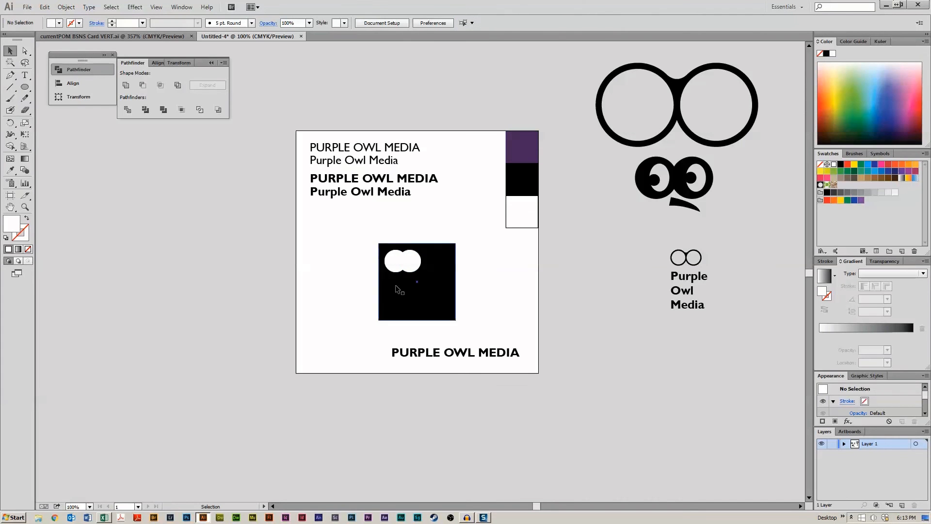
{"action": "left_click", "coordinate": [414, 263]}
{"action": "key", "text": "Right"}
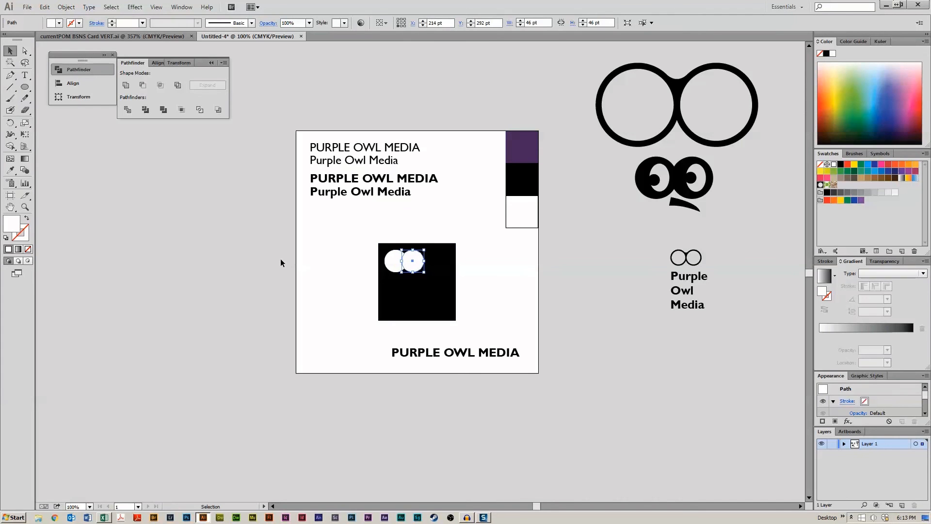
{"action": "left_click", "coordinate": [279, 260]}
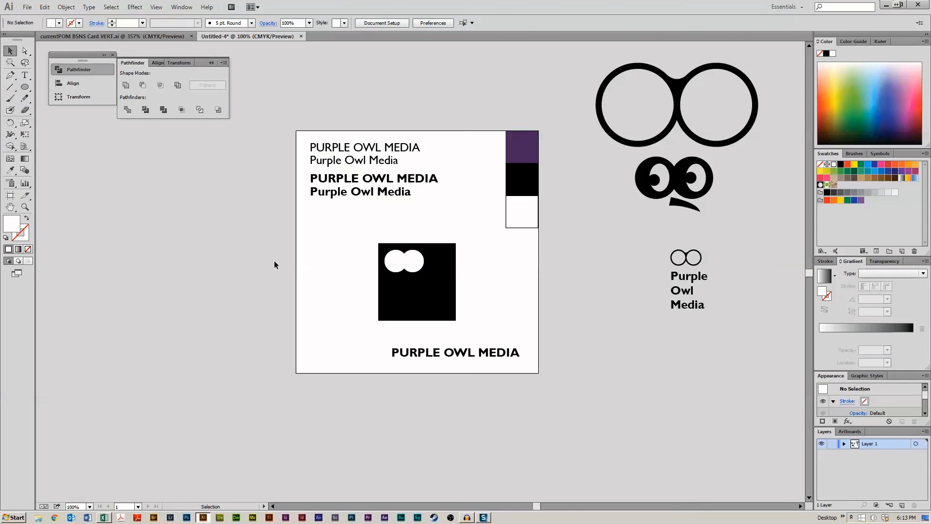
{"action": "left_click", "coordinate": [396, 264]}
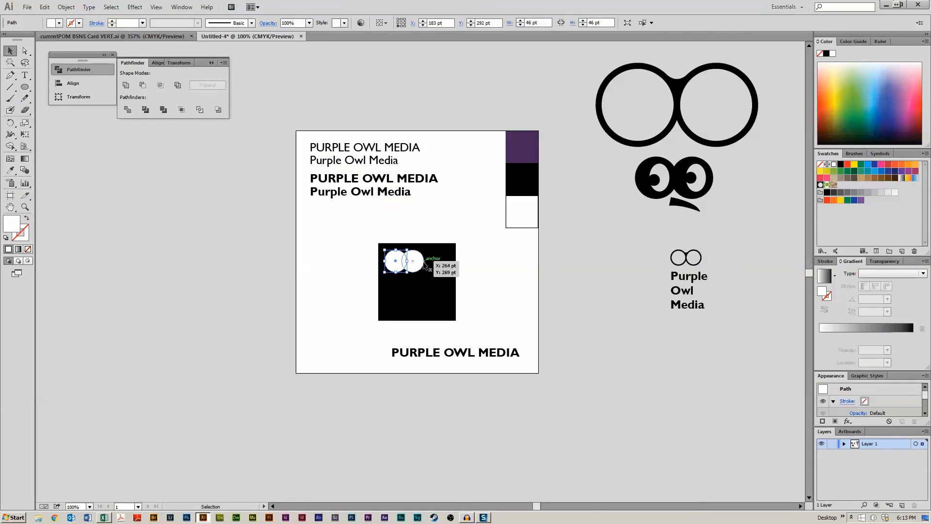
- Select both white circles in the black square and unite them into one shape
{"action": "left_click_drag", "start_coordinate": [340, 263], "coordinate": [401, 267]}
{"action": "left_click", "coordinate": [405, 264], "text": "shift"}
{"action": "left_click", "coordinate": [412, 262], "text": "shift"}
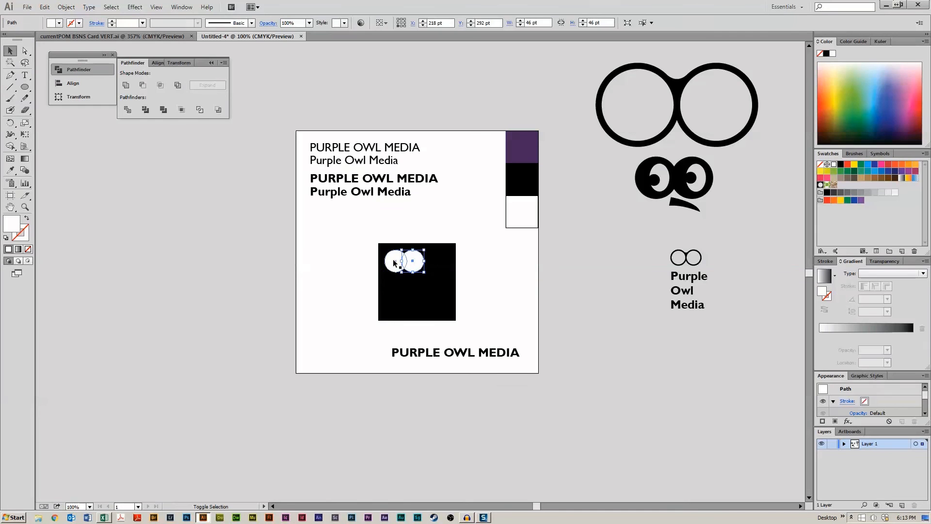
{"action": "left_click", "coordinate": [394, 262], "text": "shift"}
{"action": "left_click", "coordinate": [129, 87]}
- Subtract the united eye shape from the black square with Minus Front
{"action": "mouse_move", "coordinate": [349, 252]}
{"action": "left_mouse_down"}
{"action": "mouse_move", "coordinate": [458, 321]}
{"action": "mouse_move", "coordinate": [430, 291]}
{"action": "left_mouse_up"}
{"action": "left_click", "coordinate": [142, 86]}
{"action": "left_click", "coordinate": [285, 248]}
{"action": "left_click", "coordinate": [520, 292]}
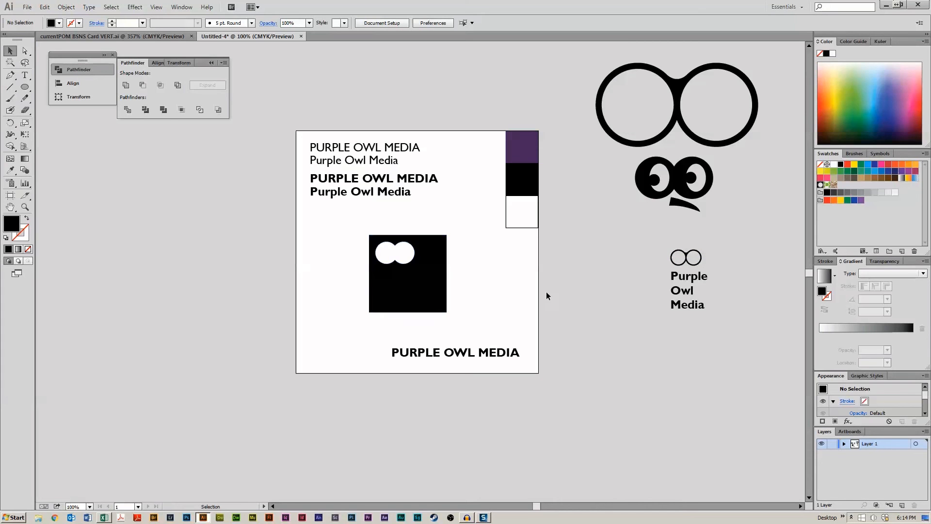
- Move the knockout square left and bring the bold uppercase title up just beneath it
{"action": "left_click_drag", "start_coordinate": [445, 305], "coordinate": [404, 295]}
{"action": "left_click", "coordinate": [413, 334]}
{"action": "left_click_drag", "start_coordinate": [422, 353], "coordinate": [359, 316]}
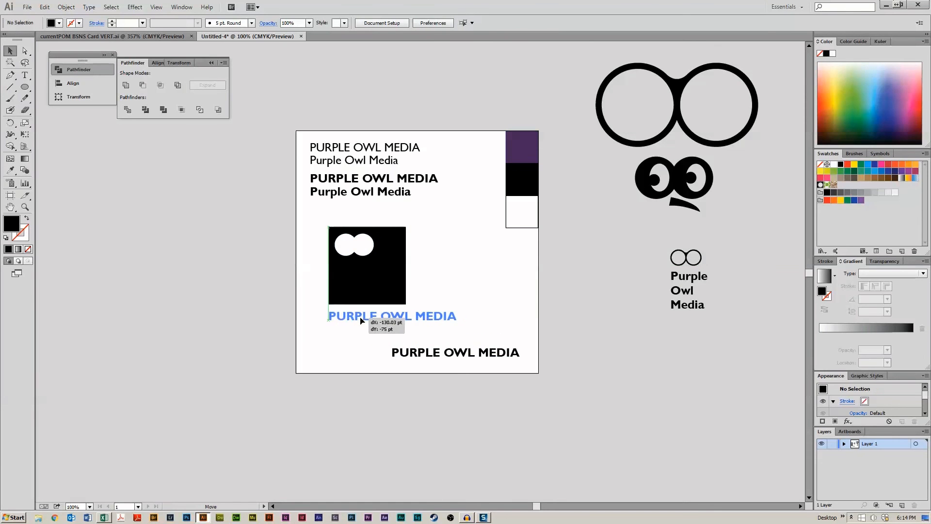
{"action": "left_click", "coordinate": [398, 376]}
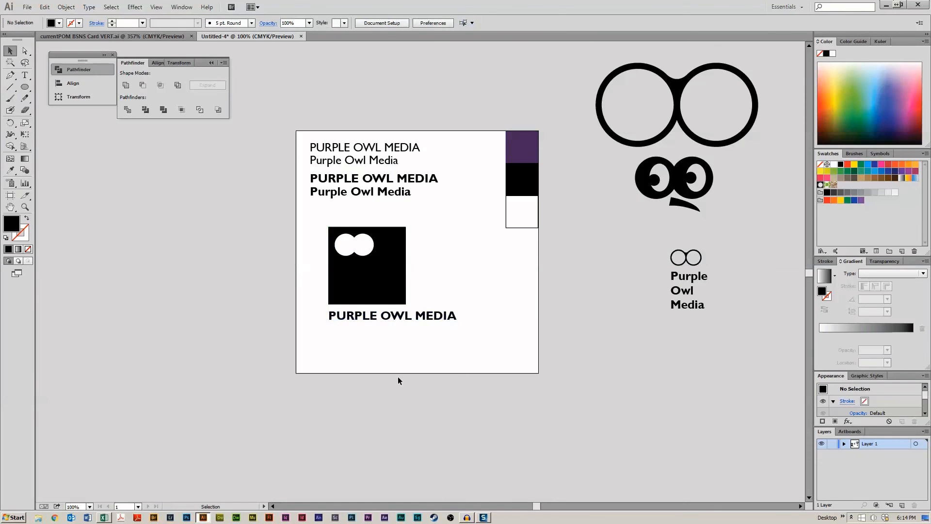
- Break the title under the square into three lines: PURPLE, OWL, MEDIA
{"action": "left_click", "coordinate": [408, 319]}
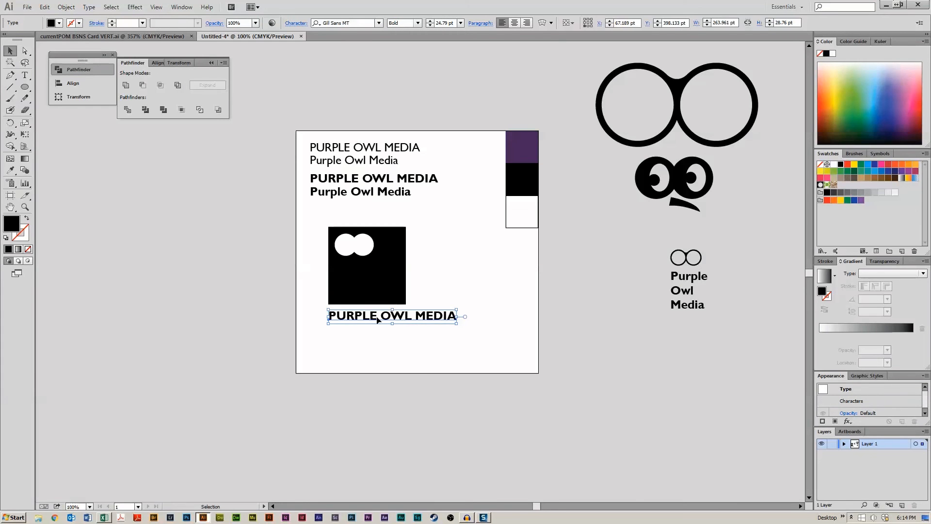
{"action": "key", "text": "t"}
{"action": "key", "text": "Delete"}
{"action": "key", "text": "Return"}
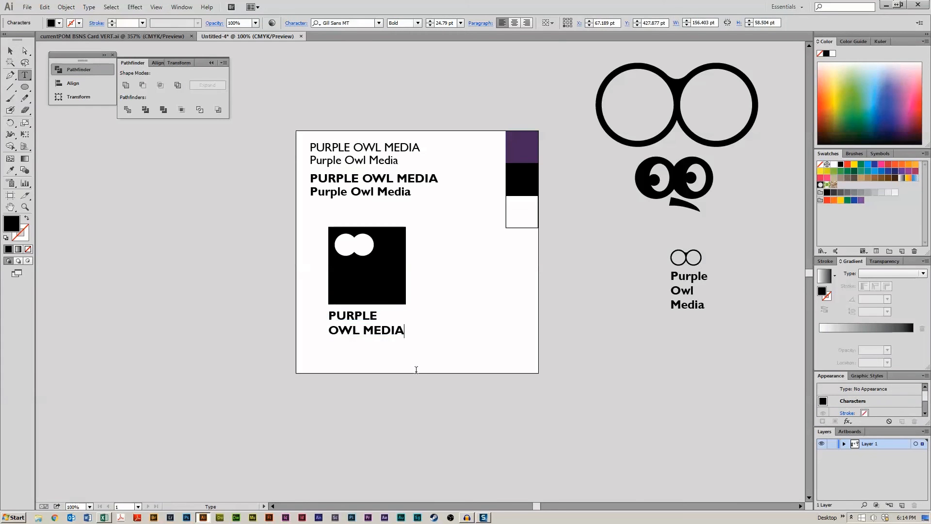
{"action": "key", "text": "Return"}
- Select all of the stacked title's text and increase its letter tracking
{"action": "key", "text": "ctrl+a"}
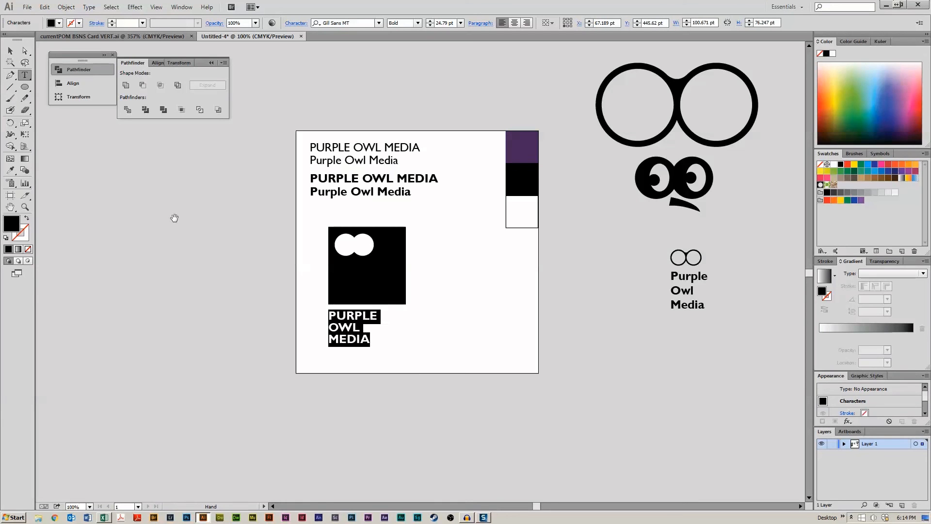
{"action": "key", "text": "alt+Right"}
{"action": "key", "text": "alt+Right"}
{"action": "key", "text": "alt+Right"}
{"action": "key", "text": "alt+Right"}
{"action": "key", "text": "alt+Right"}
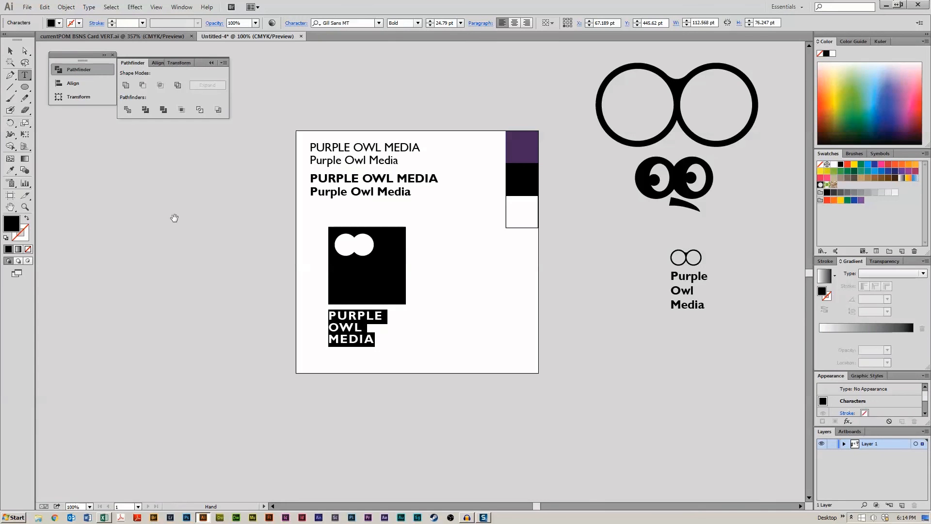
{"action": "key", "text": "Escape"}
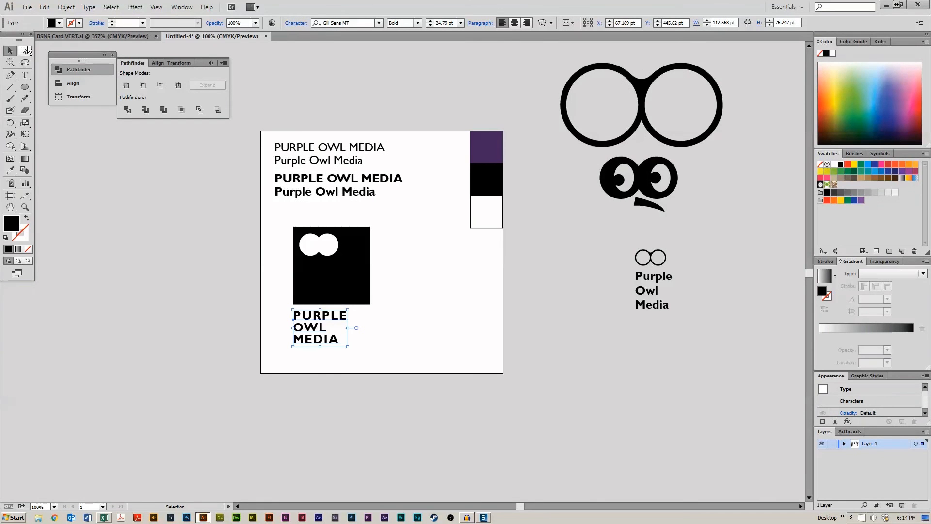
- Scale the stacked title up to the square's width, then delete it
{"action": "left_click_drag", "start_coordinate": [16, 34], "coordinate": [4, 152]}
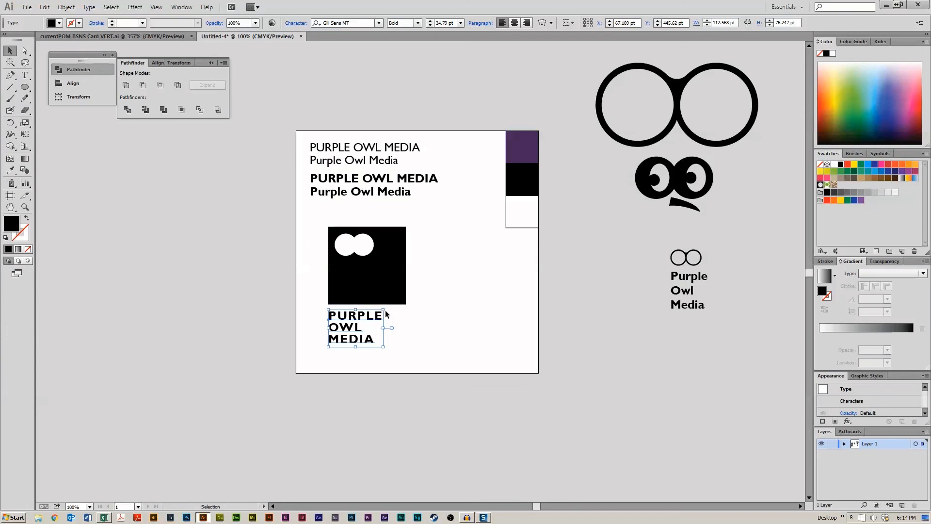
{"action": "mouse_move", "coordinate": [384, 348]}
{"action": "left_mouse_down"}
{"action": "mouse_move", "coordinate": [418, 361]}
{"action": "mouse_move", "coordinate": [369, 343]}
{"action": "left_mouse_up"}
{"action": "left_click", "coordinate": [445, 342]}
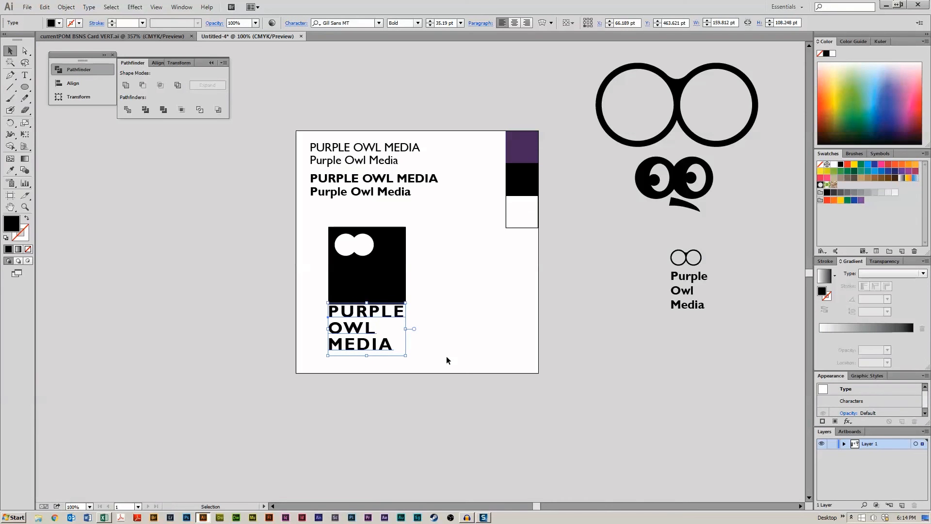
{"action": "left_click", "coordinate": [445, 344]}
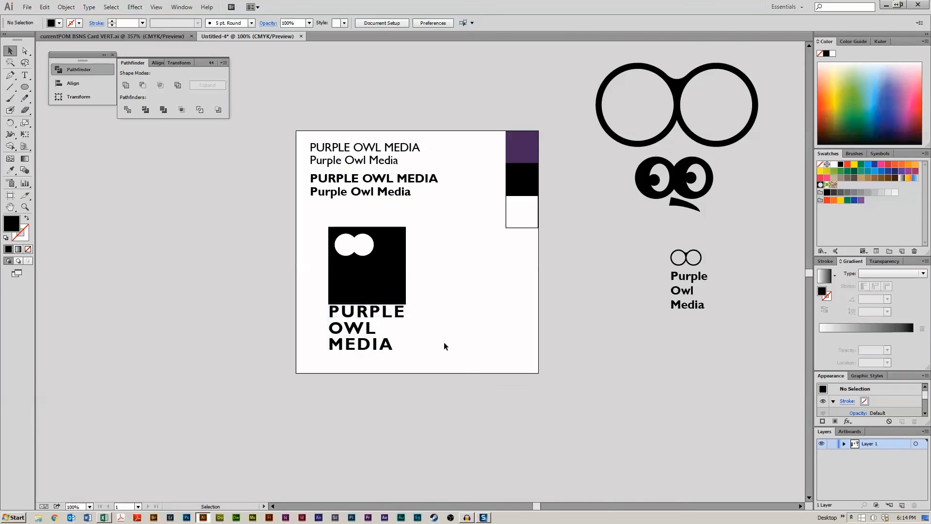
{"action": "left_click", "coordinate": [392, 340]}
{"action": "key", "text": "Delete"}
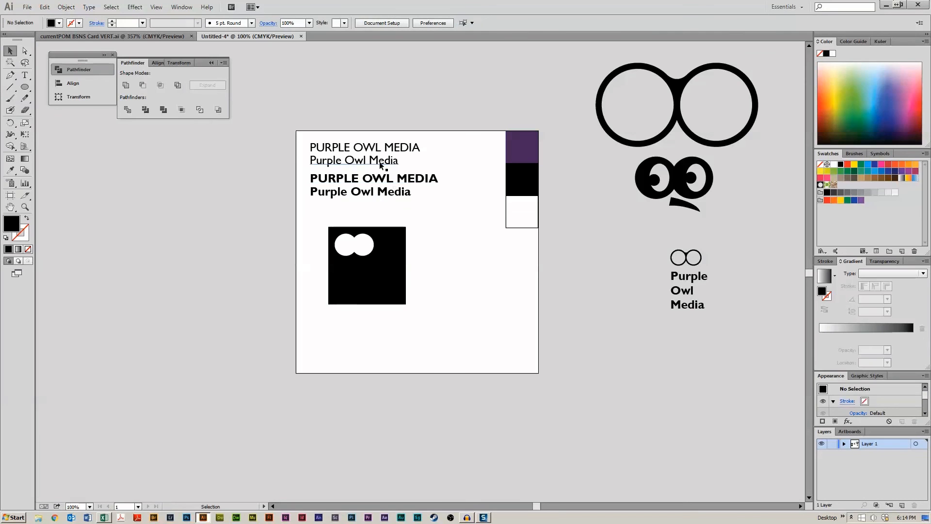
- Duplicate the regular 'Purple Owl Media' title and place the copy just beneath the knockout square
{"action": "left_click_drag", "start_coordinate": [359, 161], "coordinate": [463, 290]}
{"action": "double_click", "coordinate": [450, 287]}
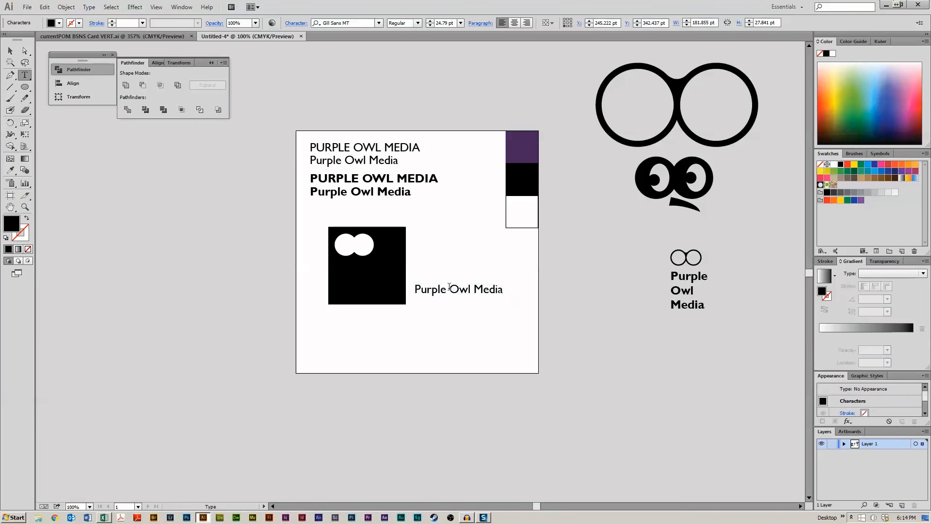
{"action": "key", "text": "Escape"}
{"action": "left_click", "coordinate": [436, 306]}
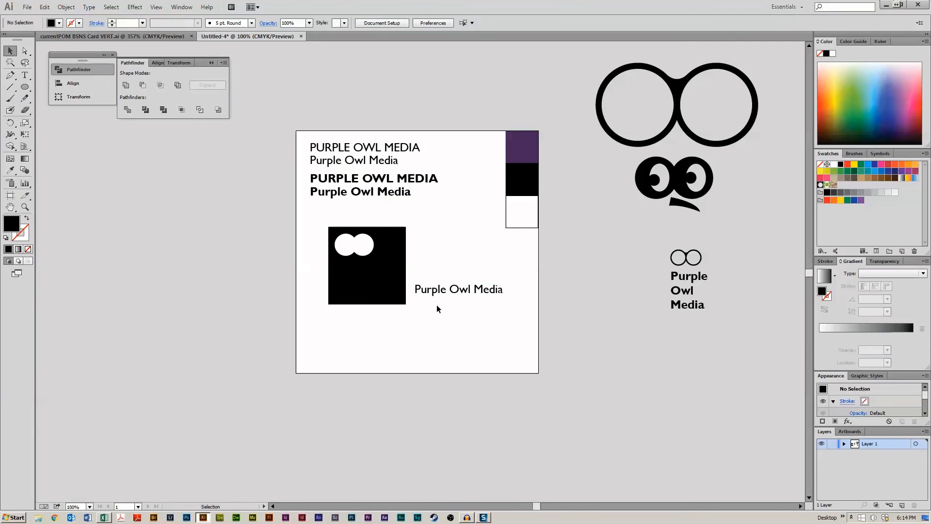
{"action": "left_click_drag", "start_coordinate": [436, 291], "coordinate": [350, 317]}
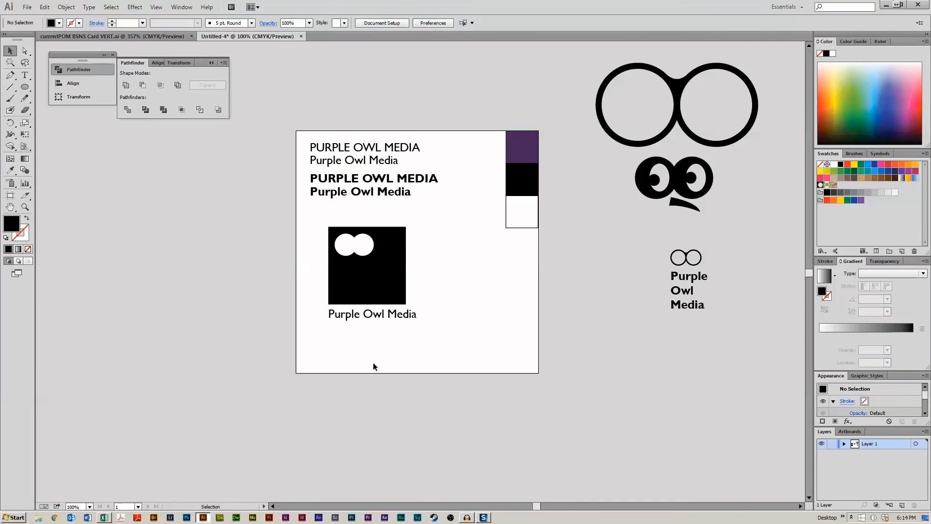
{"action": "left_click", "coordinate": [387, 266]}
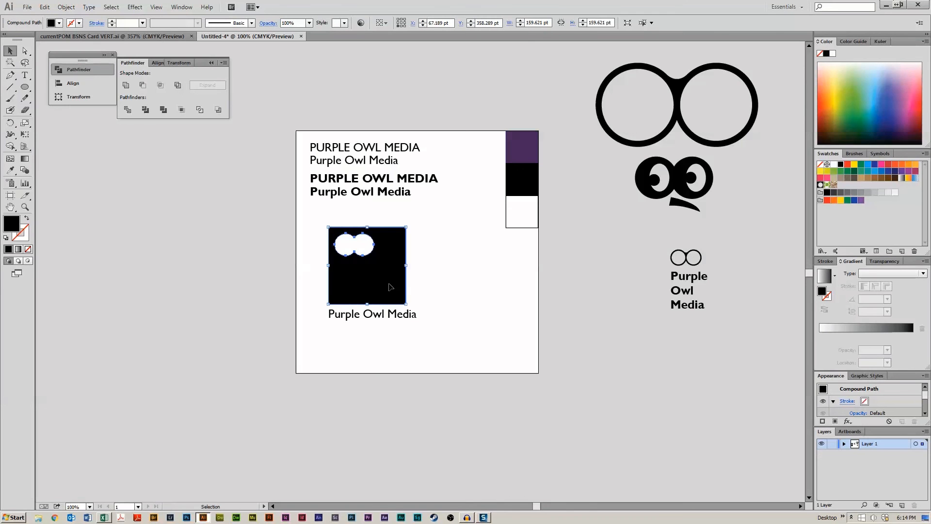
{"action": "left_click_drag", "start_coordinate": [390, 287], "coordinate": [698, 405]}
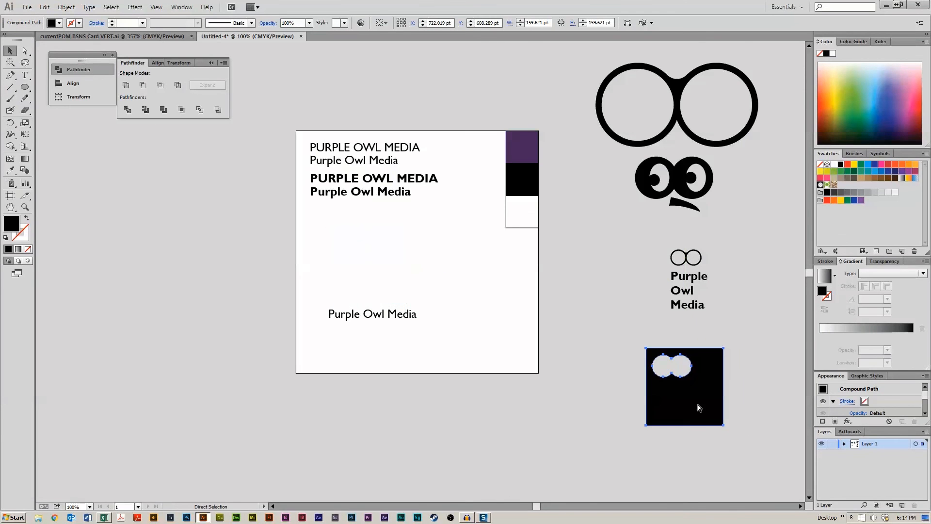
{"action": "key", "text": "ctrl+z"}
- Move the knockout square and its caption together off the artboard, below the stacked logo
{"action": "left_click_drag", "start_coordinate": [531, 387], "coordinate": [254, 247]}
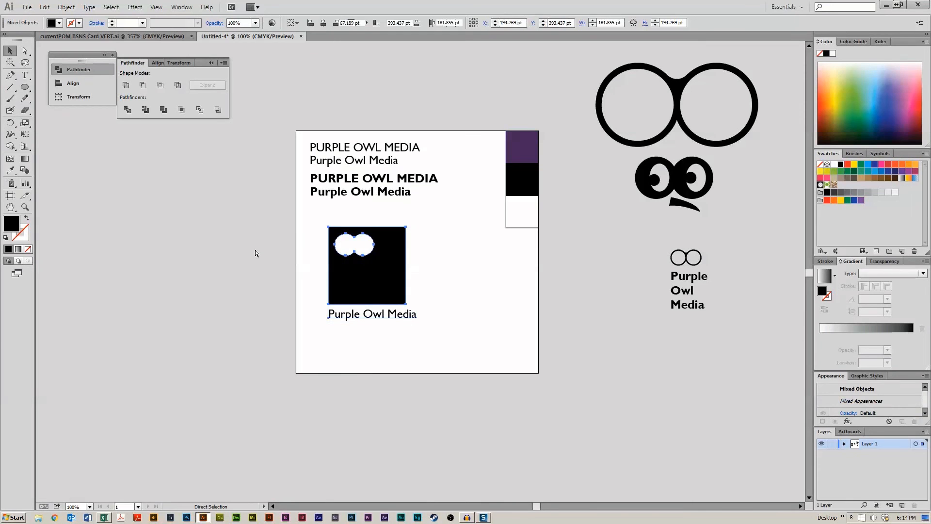
{"action": "left_click_drag", "start_coordinate": [388, 272], "coordinate": [722, 391]}
{"action": "left_click", "coordinate": [578, 388]}
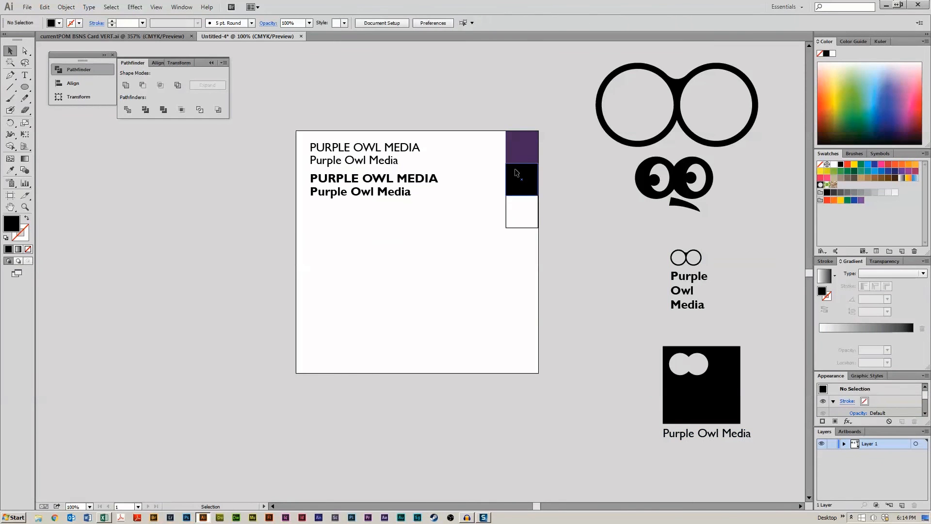
- Duplicate the purple swatch square into the artboard's middle and enlarge it to about 201 pt
{"action": "left_click", "coordinate": [522, 148]}
{"action": "left_click_drag", "start_coordinate": [522, 148], "coordinate": [478, 225], "text": "alt"}
{"action": "left_click_drag", "start_coordinate": [463, 278], "coordinate": [441, 290]}
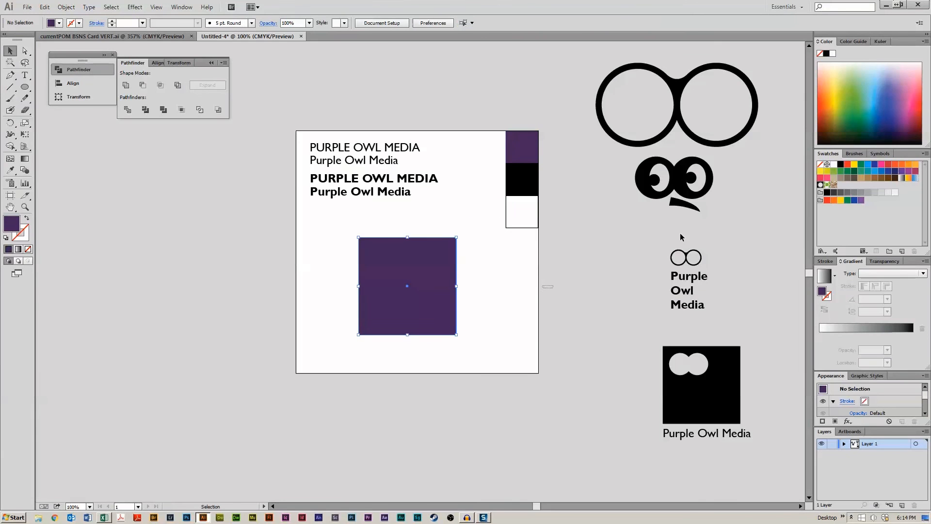
- Place a scaled-down copy of the outlined owl eyes in the purple square and centre them horizontally on it
{"action": "left_click_drag", "start_coordinate": [670, 116], "coordinate": [432, 310], "text": "alt"}
{"action": "left_click_drag", "start_coordinate": [522, 342], "coordinate": [432, 313], "text": "shift"}
{"action": "left_click", "coordinate": [417, 263], "text": "shift"}
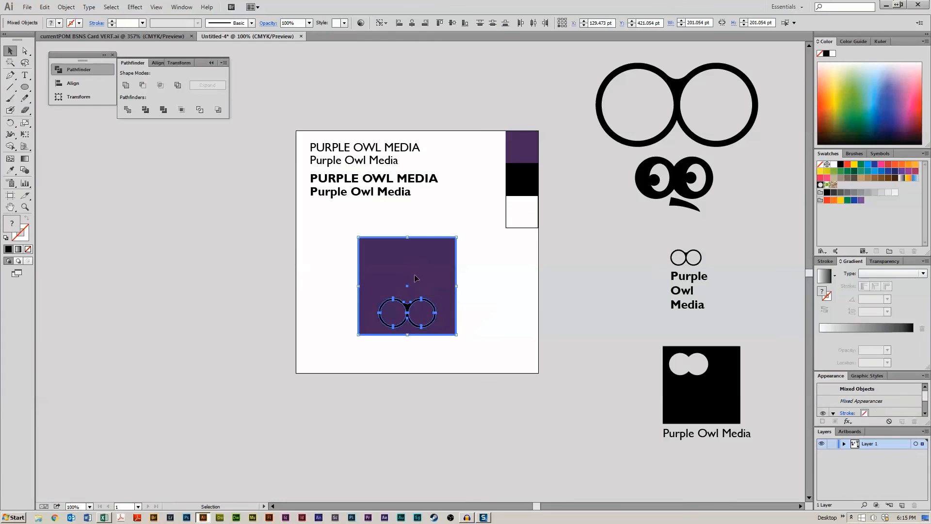
{"action": "left_click", "coordinate": [451, 22]}
{"action": "left_click", "coordinate": [455, 162]}
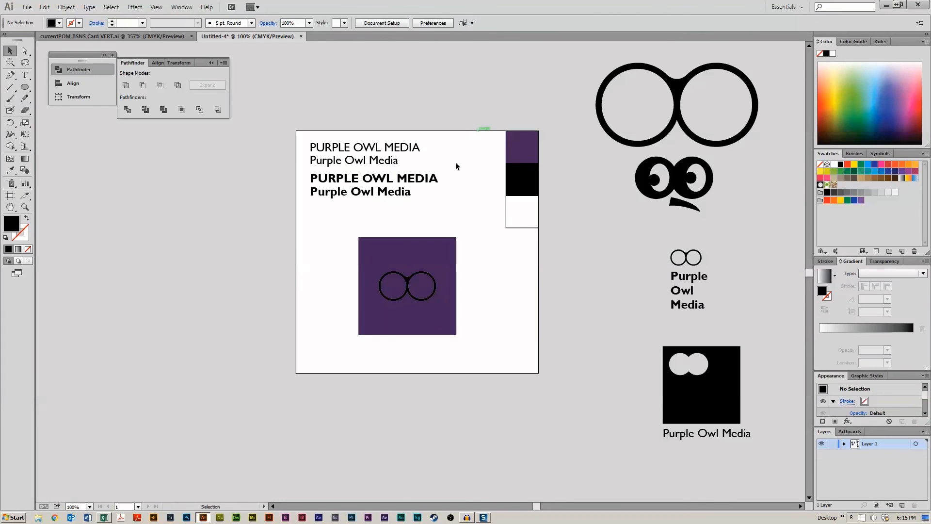
- Enlarge the eye circles inside the purple square and fill them white
{"action": "left_click", "coordinate": [420, 287]}
{"action": "left_click_drag", "start_coordinate": [436, 271], "coordinate": [446, 266]}
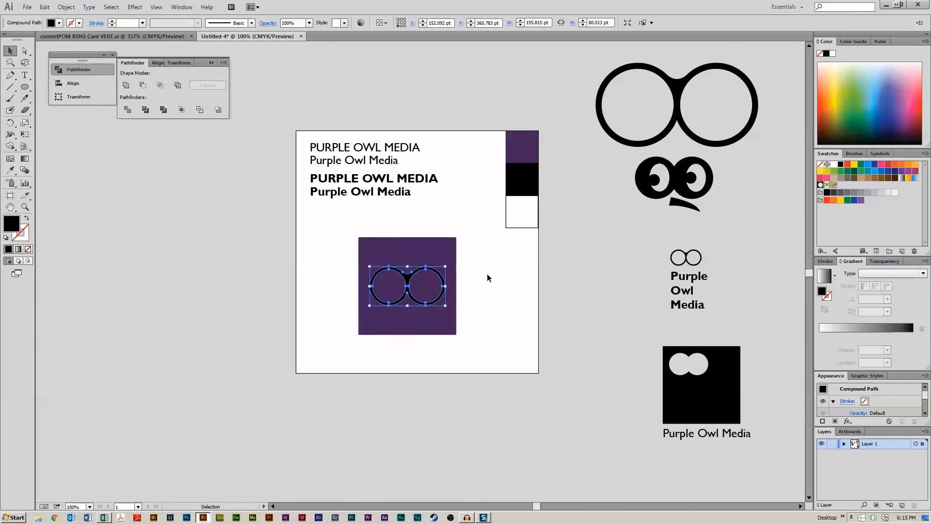
{"action": "left_click", "coordinate": [833, 164]}
{"action": "left_click", "coordinate": [583, 293]}
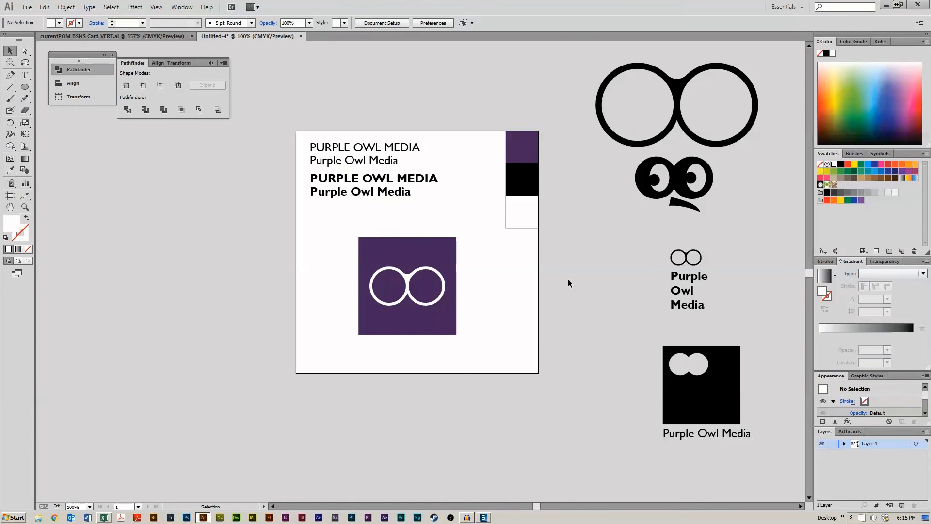
- Shorten the purple square to about 141 pt tall and move it with the eyes up and left
{"action": "left_click", "coordinate": [436, 291]}
{"action": "left_click_drag", "start_coordinate": [408, 237], "coordinate": [410, 253]}
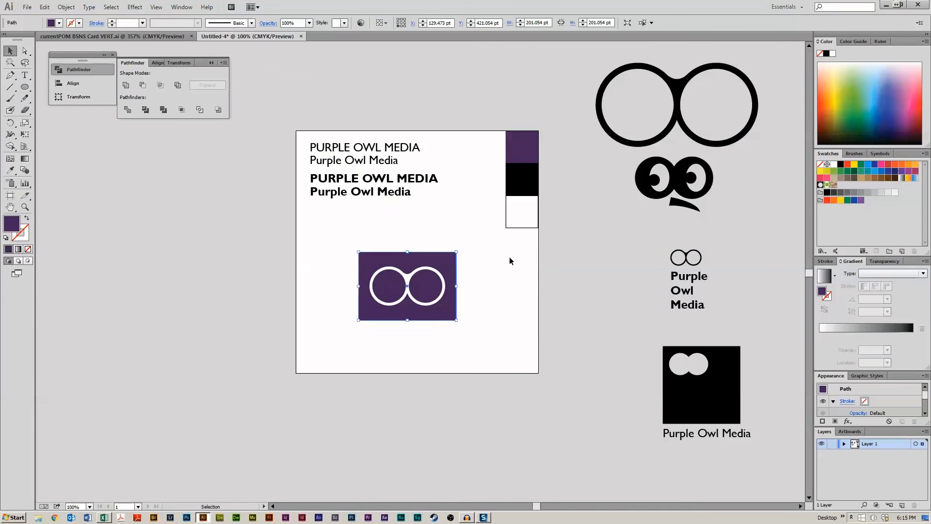
{"action": "left_click", "coordinate": [510, 257]}
{"action": "left_click_drag", "start_coordinate": [461, 227], "coordinate": [377, 262]}
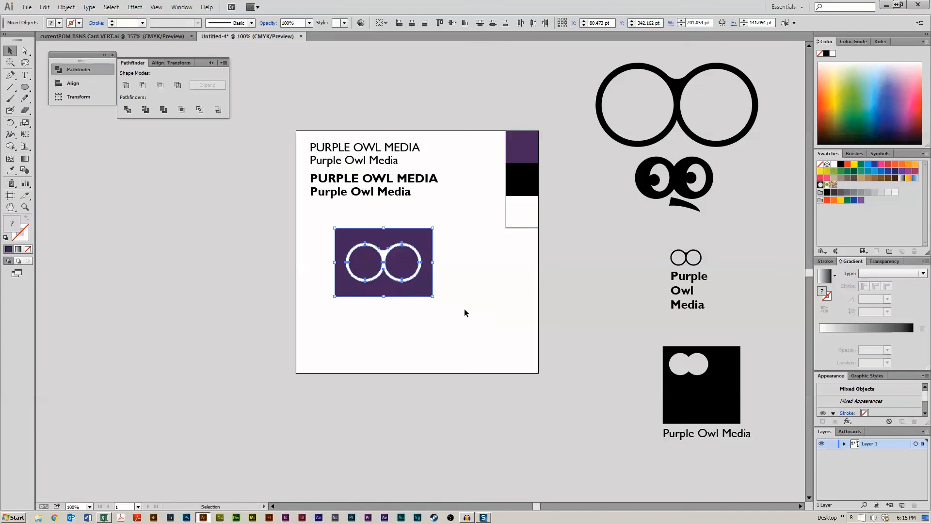
{"action": "left_click", "coordinate": [484, 286]}
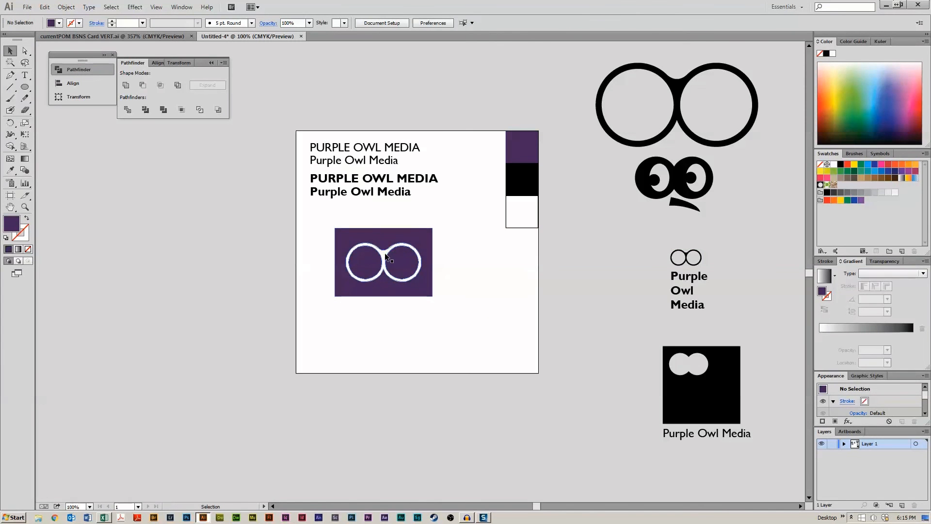
- Group the purple rectangle with the white eye circles
{"action": "left_click_drag", "start_coordinate": [369, 217], "coordinate": [406, 276]}
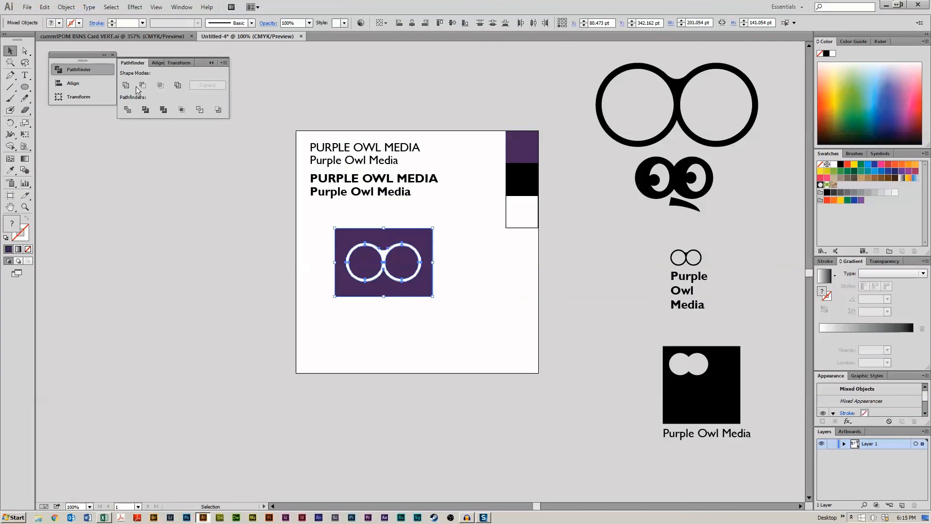
{"action": "left_click", "coordinate": [174, 234]}
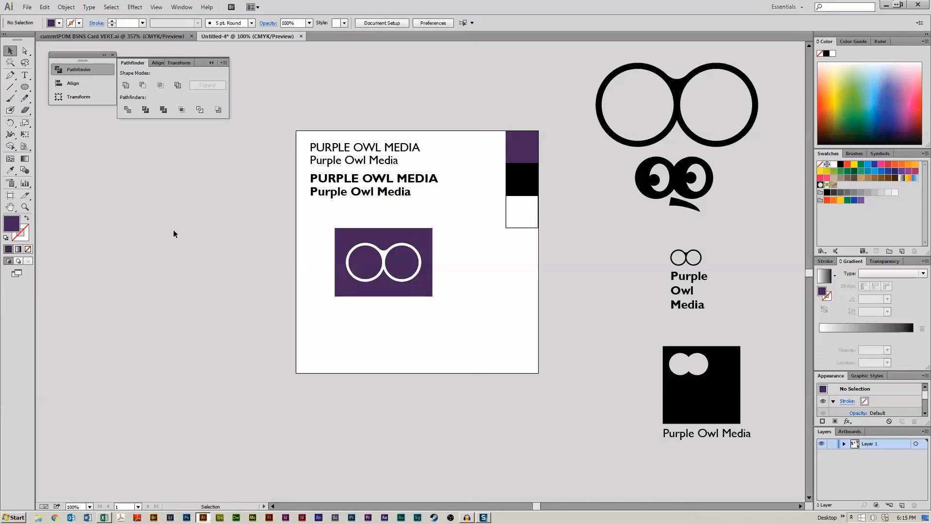
{"action": "left_click", "coordinate": [383, 246]}
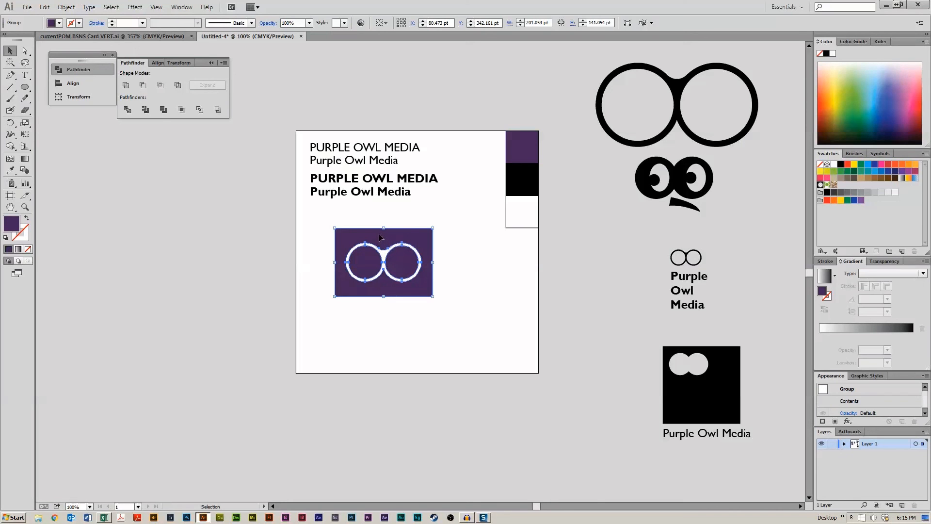
{"action": "left_click", "coordinate": [96, 23]}
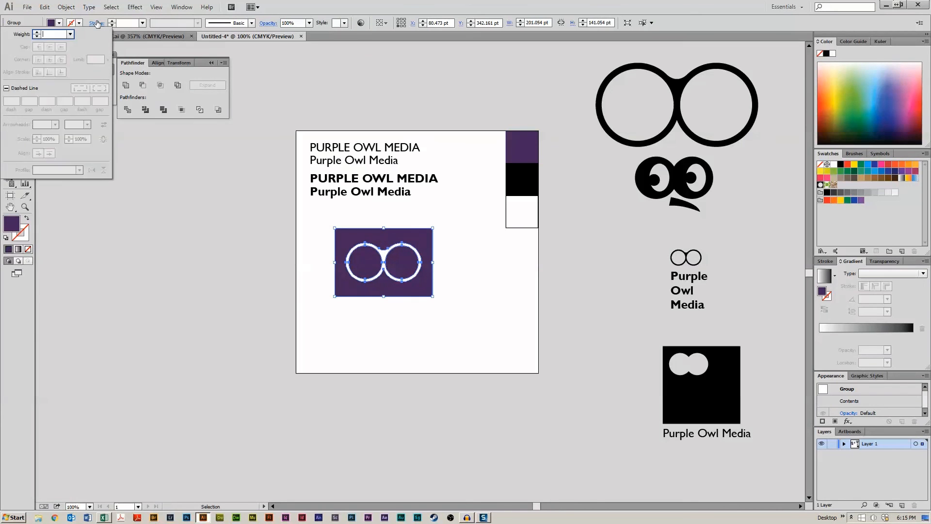
{"action": "left_click", "coordinate": [95, 23]}
{"action": "left_click", "coordinate": [222, 290]}
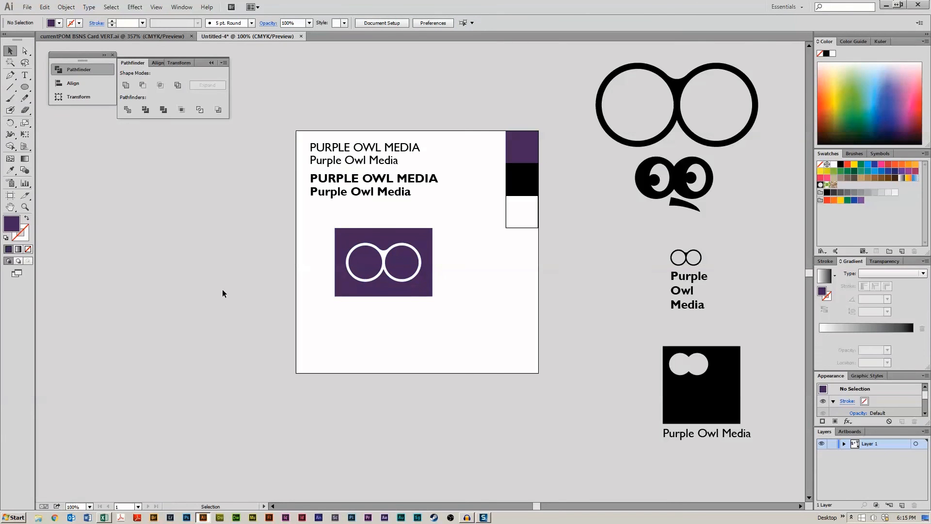
- Copy the bold uppercase 'PURPLE OWL MEDIA' title to just beneath the purple rectangle
{"action": "left_click", "coordinate": [349, 178]}
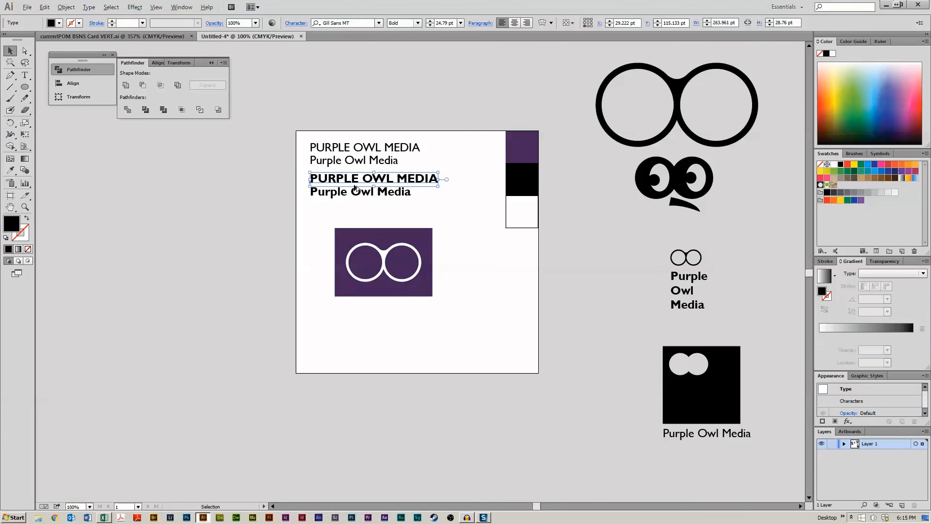
{"action": "left_click_drag", "start_coordinate": [349, 178], "coordinate": [377, 305]}
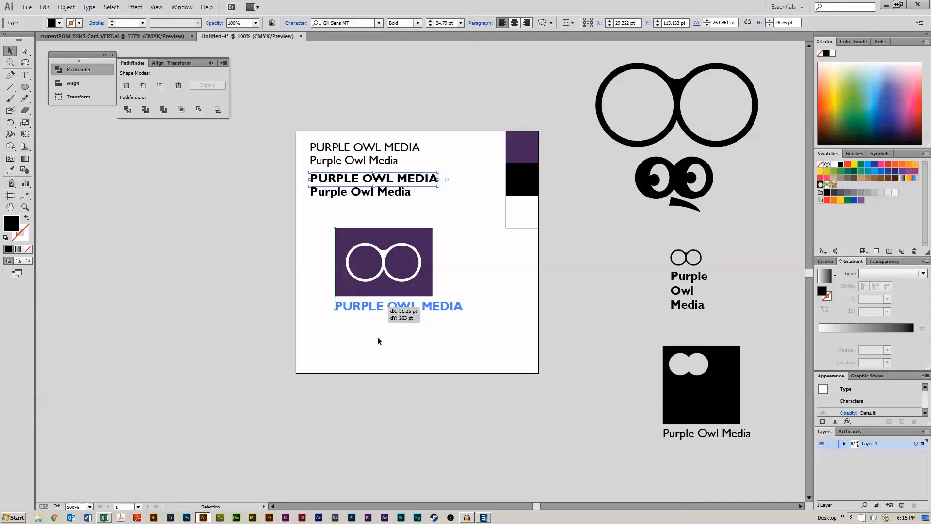
- Place the title copy under the purple rectangle and scale it narrower to roughly match the rectangle's width
{"action": "left_click", "coordinate": [377, 340]}
{"action": "left_click", "coordinate": [383, 306]}
{"action": "left_click_drag", "start_coordinate": [463, 311], "coordinate": [434, 312]}
{"action": "left_click", "coordinate": [444, 338]}
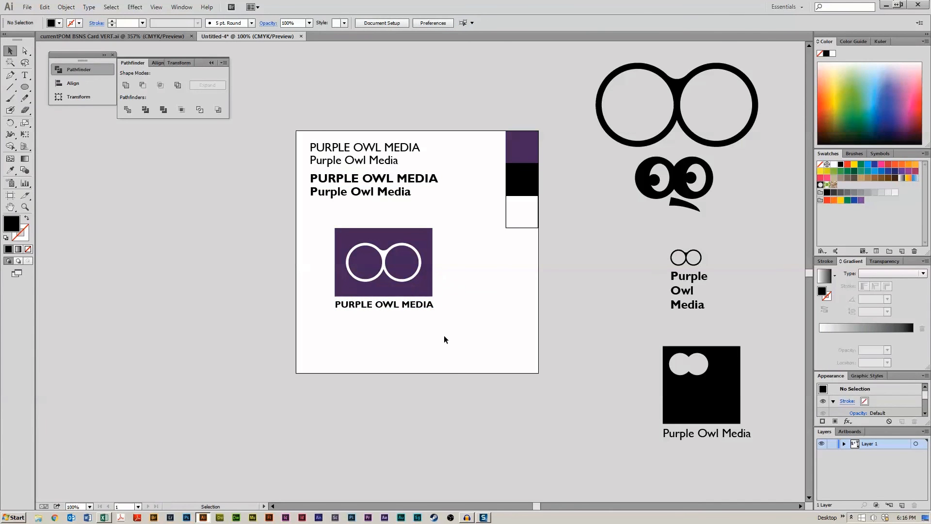
- Convert the copied title to outlines and shift it left beneath the purple rectangle
{"action": "right_click", "coordinate": [427, 305]}
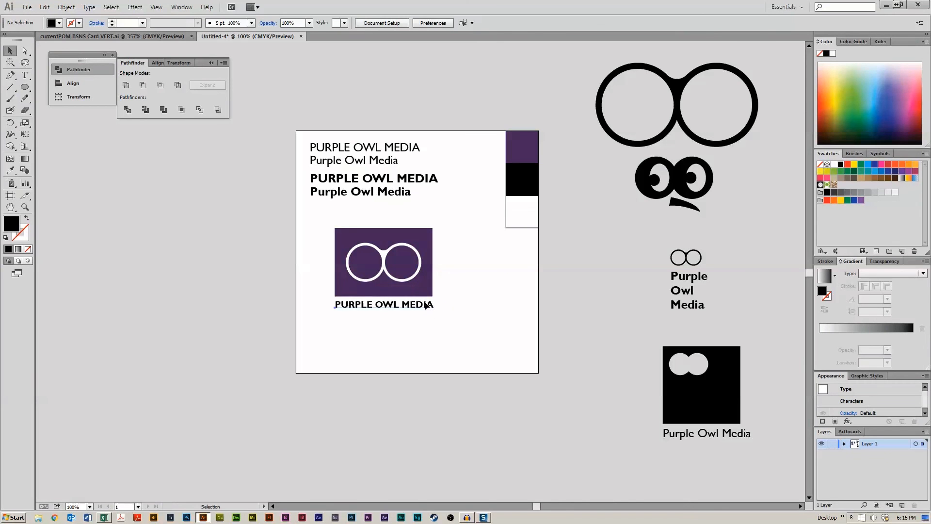
{"action": "left_click", "coordinate": [453, 358]}
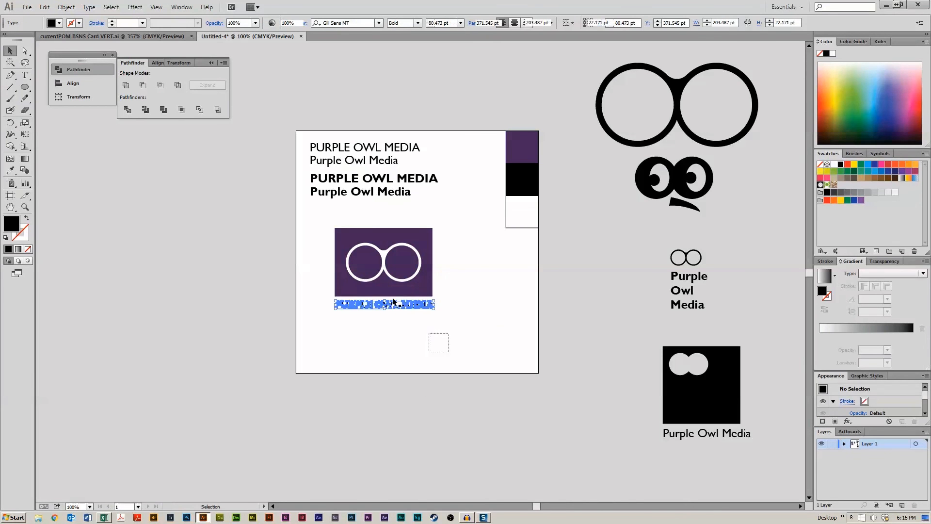
{"action": "left_click", "coordinate": [437, 339]}
{"action": "left_click_drag", "start_coordinate": [389, 305], "coordinate": [370, 306]}
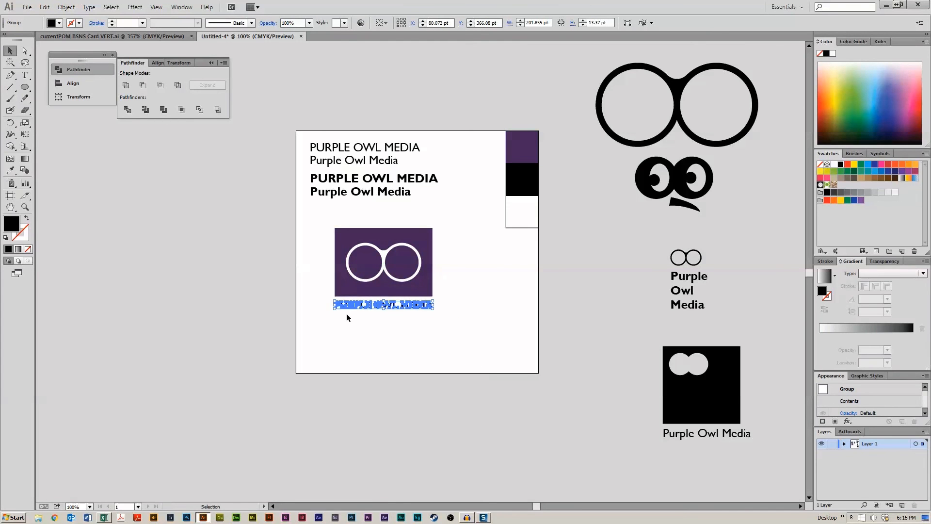
- Show rulers and add vertical guides along the left and right edges of the purple rectangle
{"action": "key", "text": "ctrl+equal"}
{"action": "key", "text": "ctrl+equal"}
{"action": "key", "text": "ctrl+equal"}
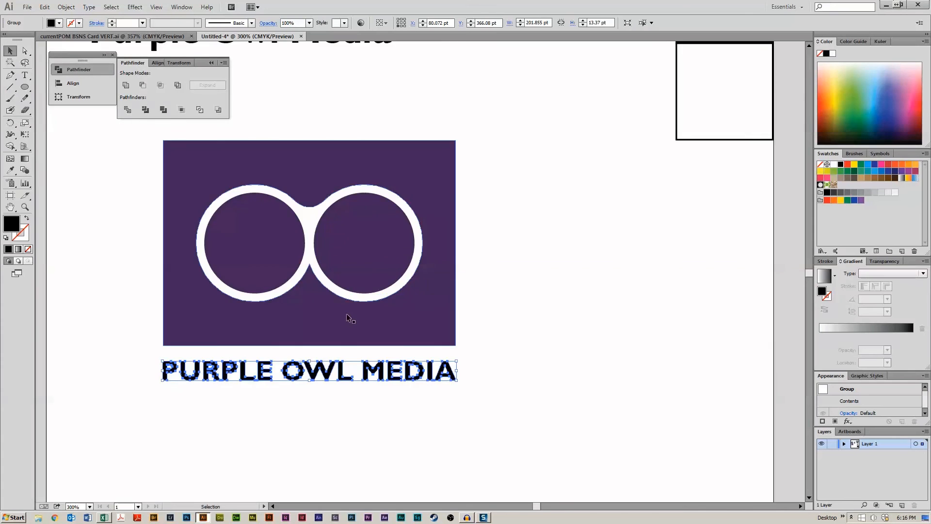
{"action": "left_click_drag", "start_coordinate": [416, 276], "coordinate": [411, 322]}
{"action": "key", "text": "ctrl+r"}
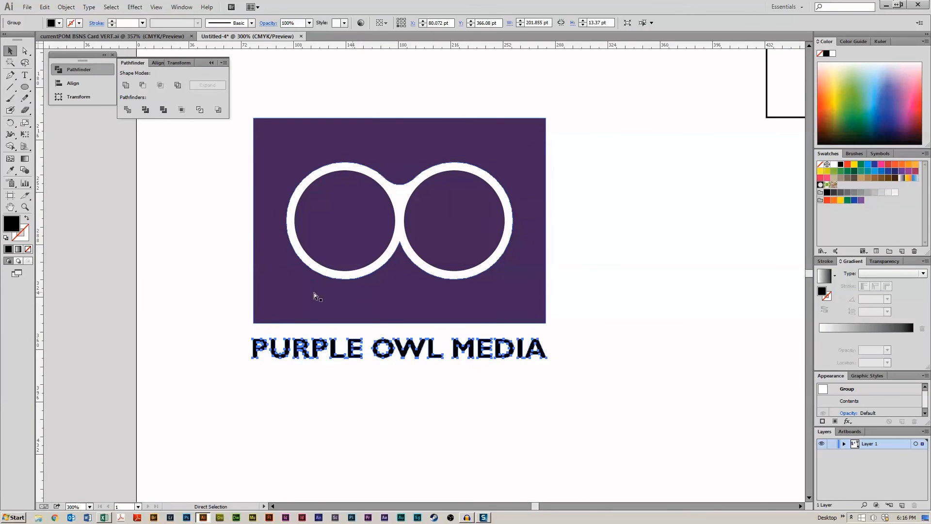
{"action": "left_click_drag", "start_coordinate": [44, 271], "coordinate": [253, 267]}
{"action": "left_click_drag", "start_coordinate": [37, 254], "coordinate": [546, 257]}
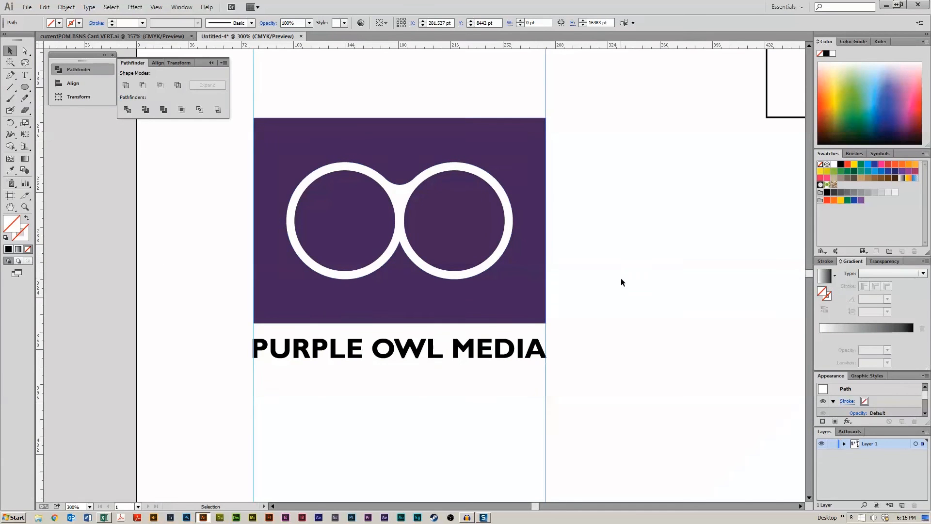
- Nudge the outlined title up slightly and stretch its ends to align with both guides
{"action": "left_click", "coordinate": [604, 348]}
{"action": "left_click", "coordinate": [401, 349]}
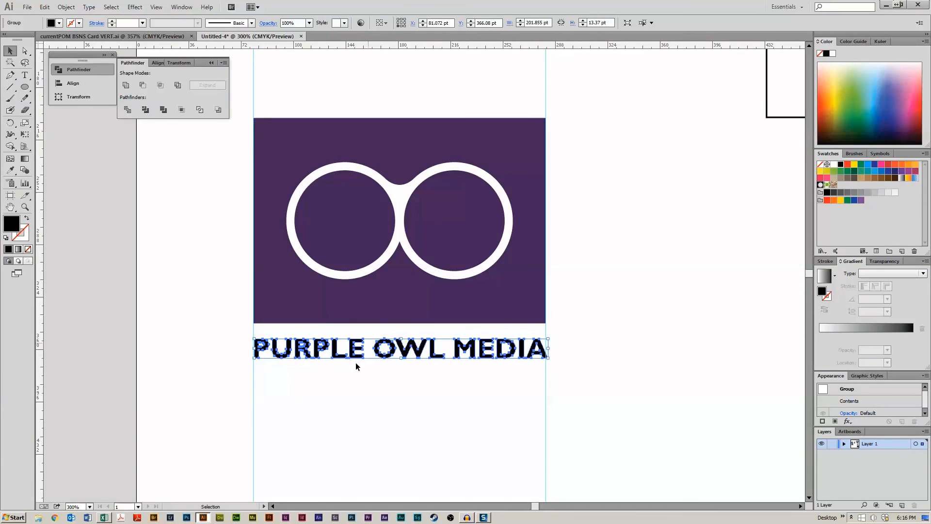
{"action": "left_click_drag", "start_coordinate": [302, 369], "coordinate": [288, 377]}
{"action": "left_click", "coordinate": [285, 360]}
{"action": "left_click", "coordinate": [286, 350]}
{"action": "key", "text": "Right"}
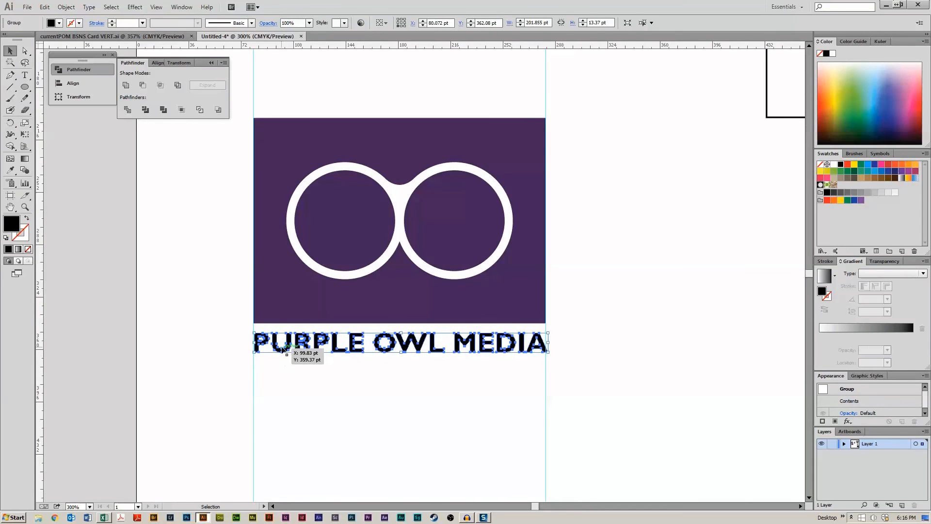
{"action": "left_click_drag", "start_coordinate": [548, 352], "coordinate": [546, 354]}
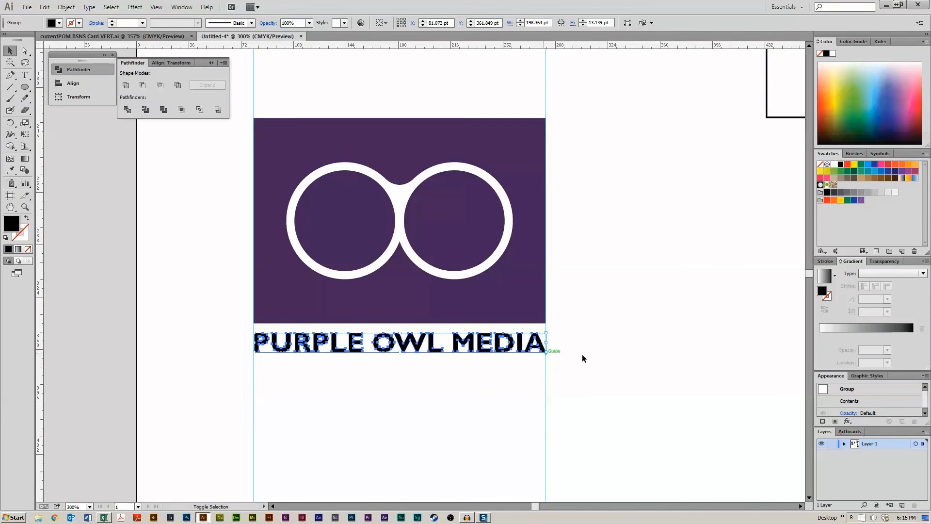
{"action": "left_click", "coordinate": [598, 357]}
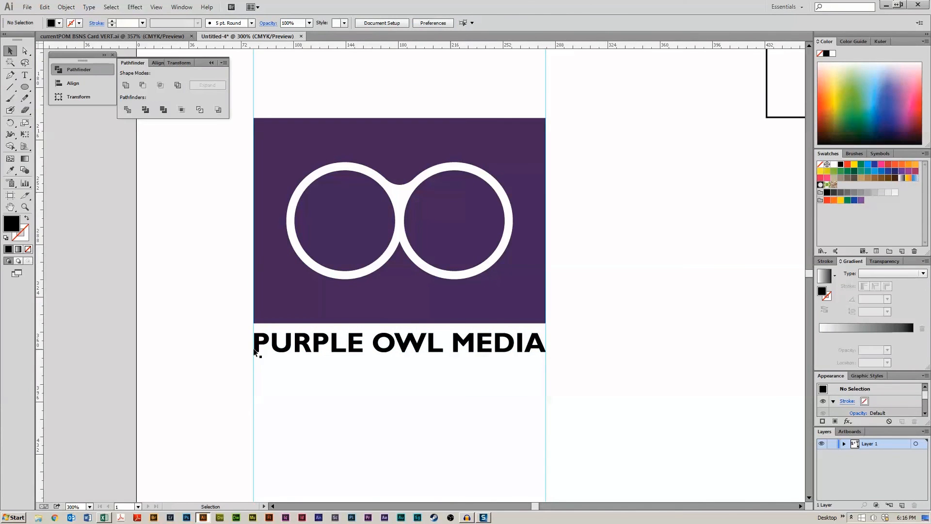
{"action": "mouse_move", "coordinate": [255, 352]}
{"action": "left_mouse_down"}
{"action": "mouse_move", "coordinate": [284, 349]}
{"action": "mouse_move", "coordinate": [254, 353]}
{"action": "left_mouse_up"}
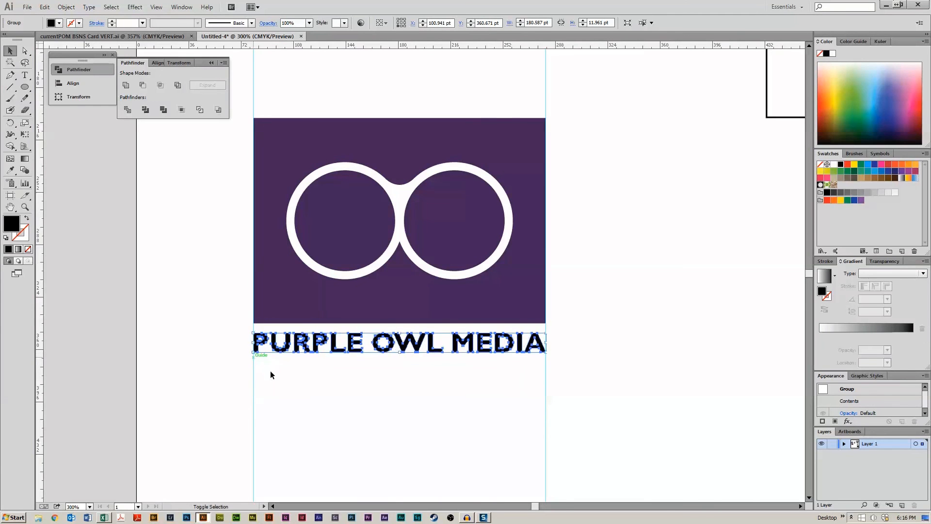
{"action": "left_click", "coordinate": [271, 375]}
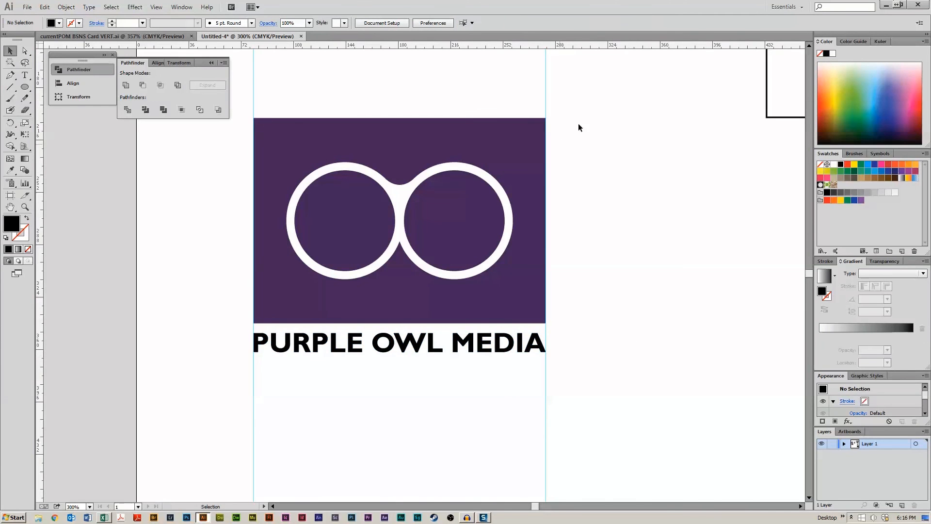
- Delete the two vertical guides and hide the rulers
{"action": "left_click_drag", "start_coordinate": [577, 90], "coordinate": [238, 65]}
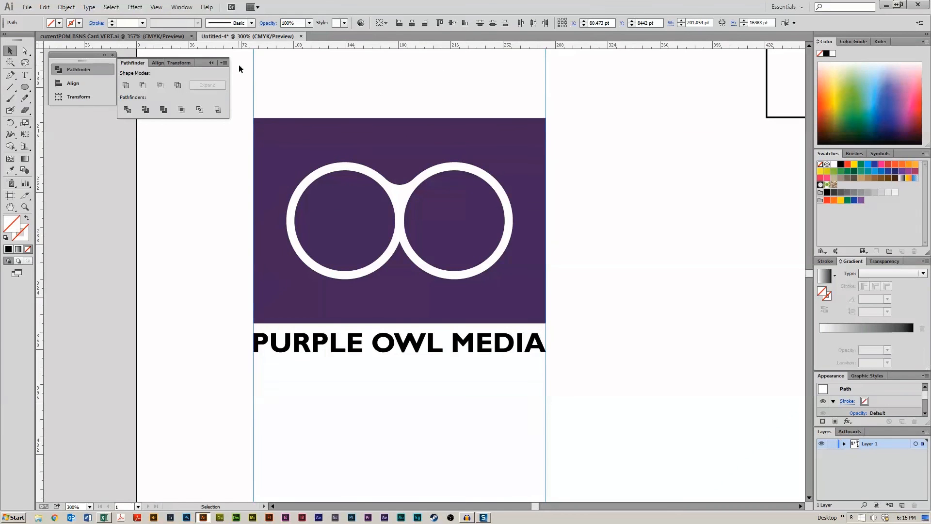
{"action": "key", "text": "Delete"}
{"action": "key", "text": "ctrl+r"}
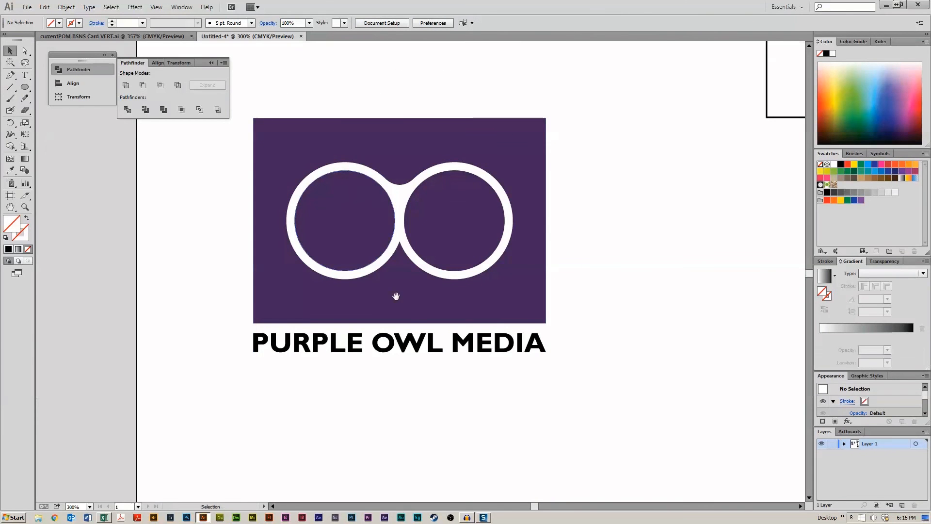
{"action": "left_click_drag", "start_coordinate": [396, 296], "coordinate": [485, 287]}
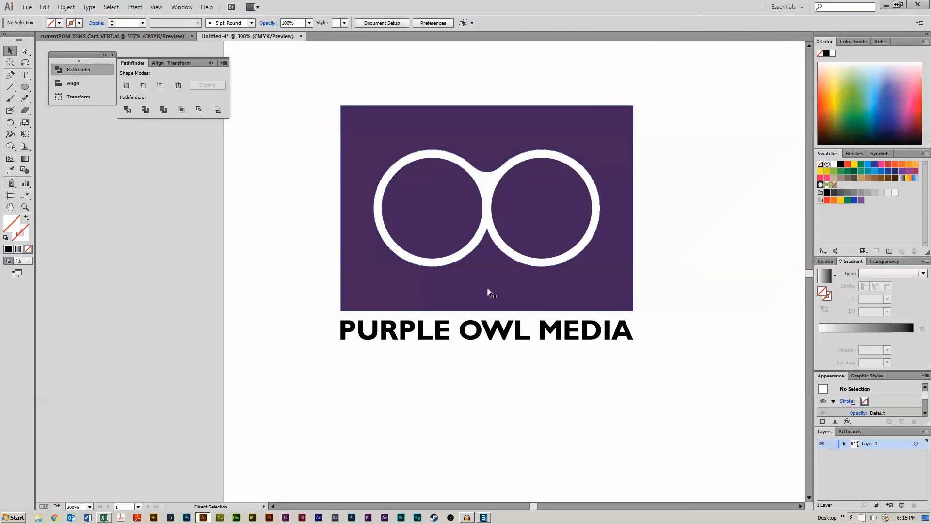
{"action": "key", "text": "ctrl+1"}
{"action": "left_click_drag", "start_coordinate": [520, 322], "coordinate": [508, 300]}
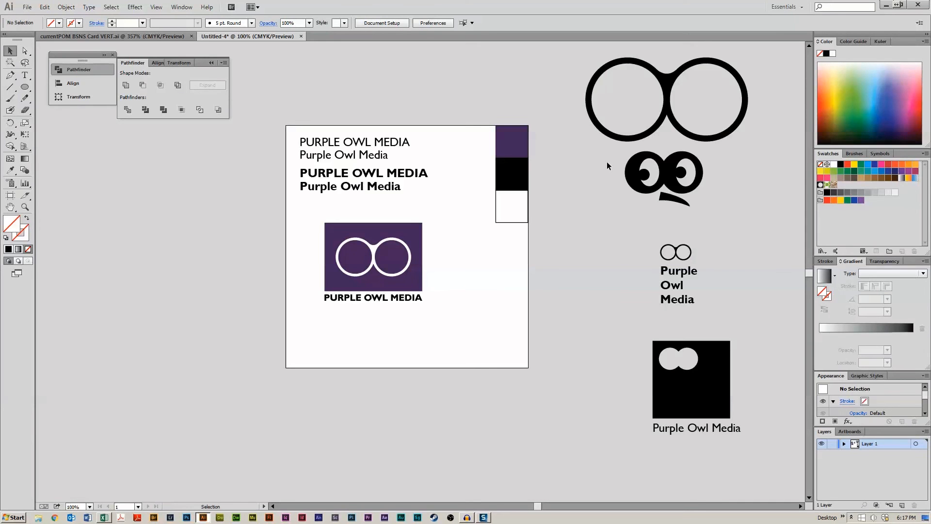
- Move the owl face mark beside the small stacked logo and shift the whole group of marks up and left
{"action": "left_click_drag", "start_coordinate": [607, 163], "coordinate": [731, 209]}
{"action": "left_click_drag", "start_coordinate": [667, 186], "coordinate": [763, 312]}
{"action": "left_click_drag", "start_coordinate": [713, 266], "coordinate": [793, 397]}
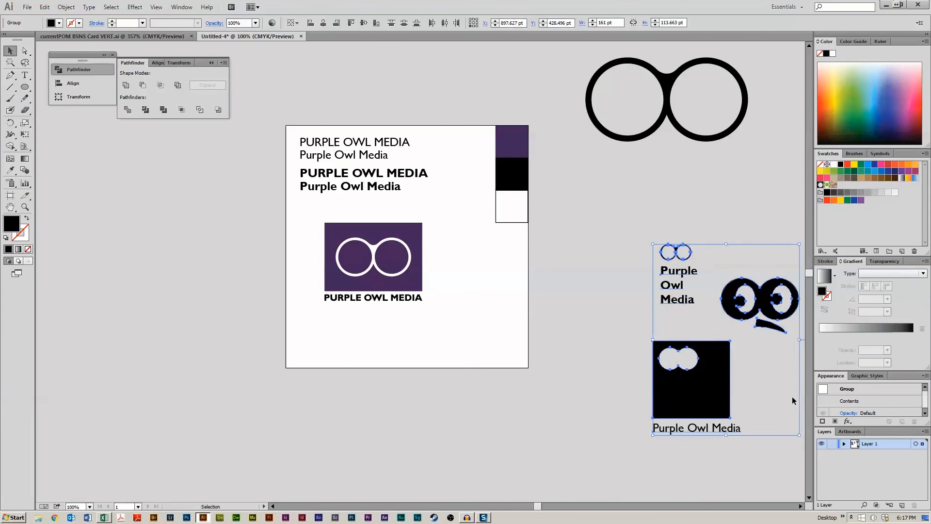
{"action": "left_click_drag", "start_coordinate": [750, 314], "coordinate": [684, 250]}
{"action": "left_click", "coordinate": [755, 343]}
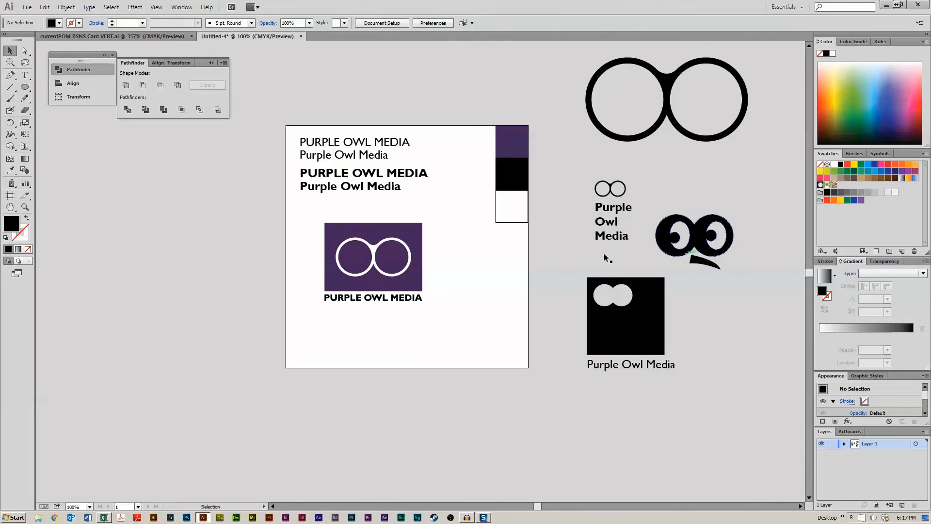
- Draw a purple rectangle 500 pt by 186 pt below the business card
{"action": "scroll", "coordinate": [485, 254], "scroll_direction": "down", "scroll_amount": 2}
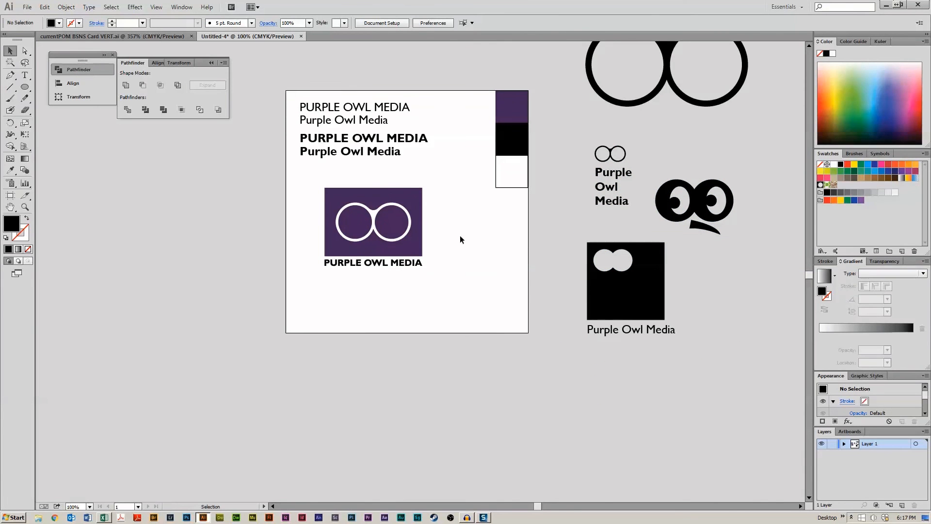
{"action": "left_click", "coordinate": [377, 193]}
{"action": "left_click", "coordinate": [476, 234]}
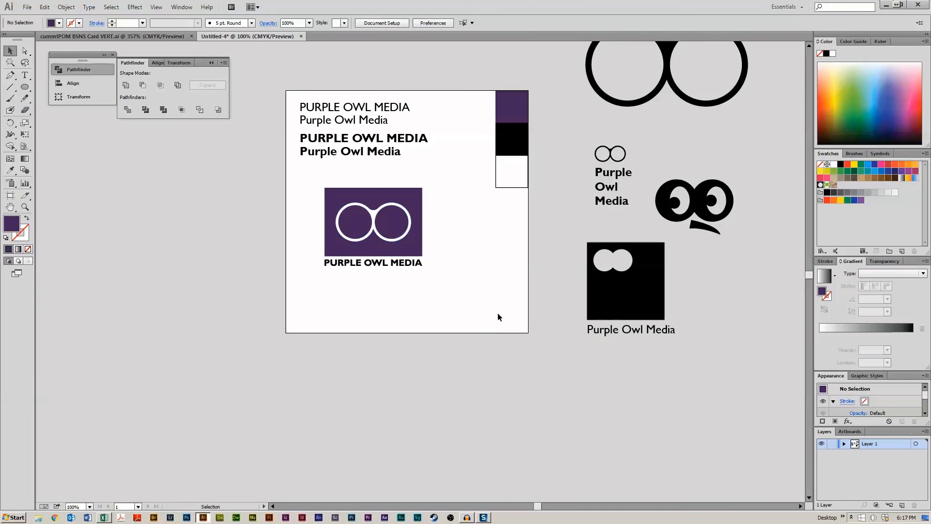
{"action": "left_click_drag", "start_coordinate": [475, 309], "coordinate": [498, 172]}
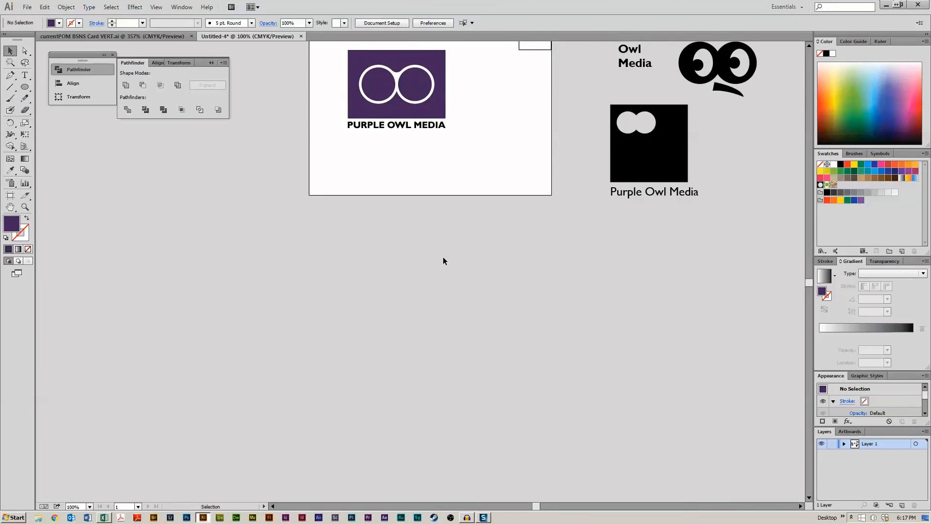
{"action": "left_click_drag", "start_coordinate": [27, 89], "coordinate": [58, 85]}
{"action": "left_click_drag", "start_coordinate": [307, 213], "coordinate": [551, 304]}
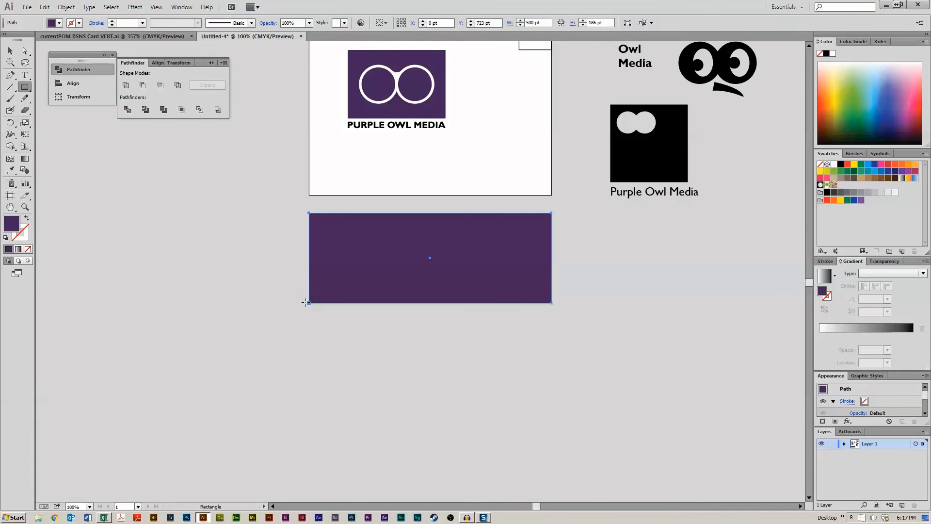
- Fill the rectangle white, then duplicate it directly below and fill the copy black
{"action": "left_click", "coordinate": [10, 51]}
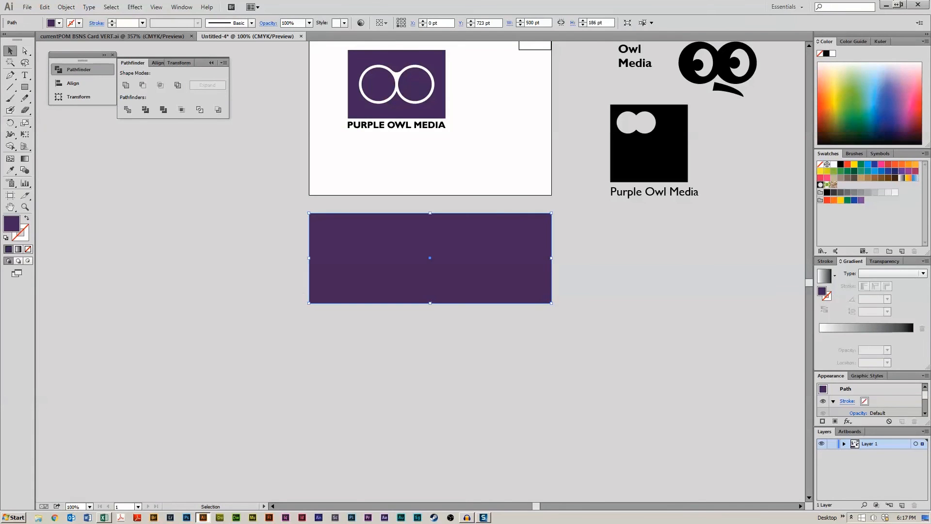
{"action": "left_click", "coordinate": [834, 164]}
{"action": "left_click_drag", "start_coordinate": [455, 261], "coordinate": [455, 347]}
{"action": "left_click", "coordinate": [841, 163]}
{"action": "left_click", "coordinate": [627, 291]}
- Duplicate the black rectangle to its right and narrow the copy to 250 pt wide
{"action": "scroll", "coordinate": [627, 291], "scroll_direction": "down", "scroll_amount": 3}
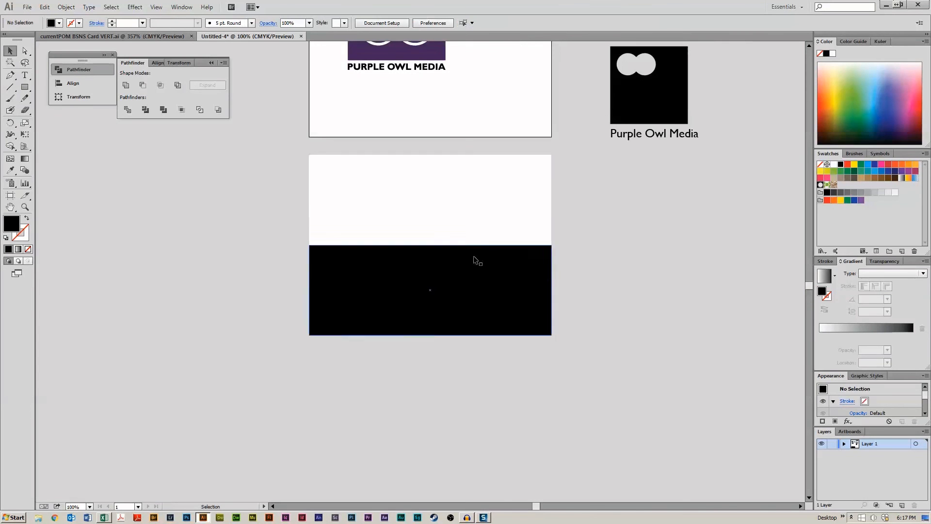
{"action": "left_click", "coordinate": [476, 293]}
{"action": "left_click_drag", "start_coordinate": [474, 298], "coordinate": [713, 299]}
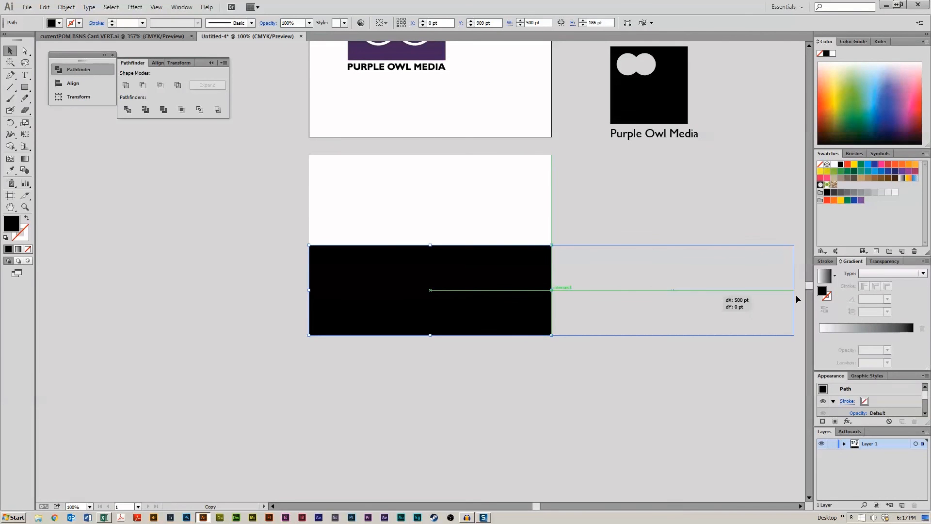
{"action": "left_click_drag", "start_coordinate": [794, 290], "coordinate": [675, 290]}
- Duplicate the narrow rectangle upward, filling the top one dark gray and the bottom one teal
{"action": "left_click_drag", "start_coordinate": [637, 300], "coordinate": [640, 210]}
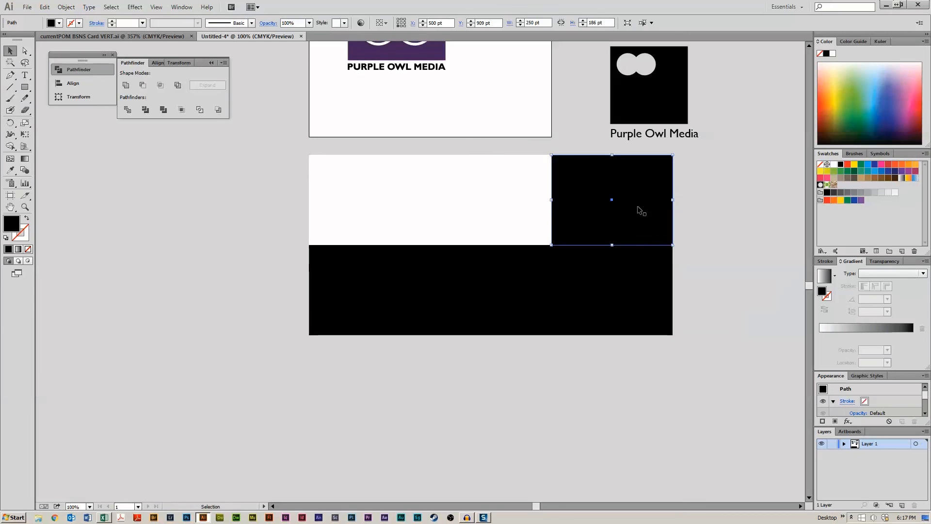
{"action": "left_click", "coordinate": [841, 193]}
{"action": "left_click", "coordinate": [616, 264]}
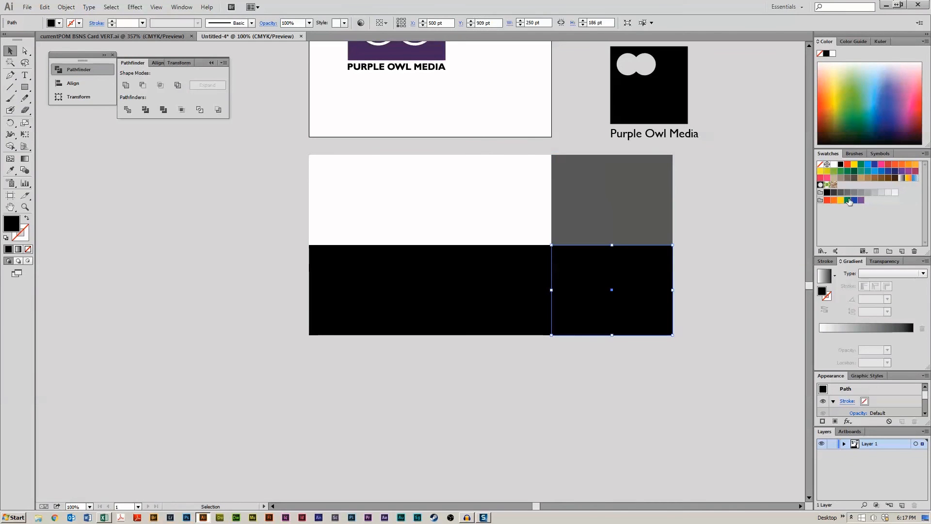
{"action": "left_click", "coordinate": [868, 171]}
{"action": "left_click", "coordinate": [761, 210]}
- Copy the purple owl logo with its title onto the white rectangle
{"action": "key", "text": "space"}
{"action": "left_click_drag", "start_coordinate": [727, 238], "coordinate": [721, 283]}
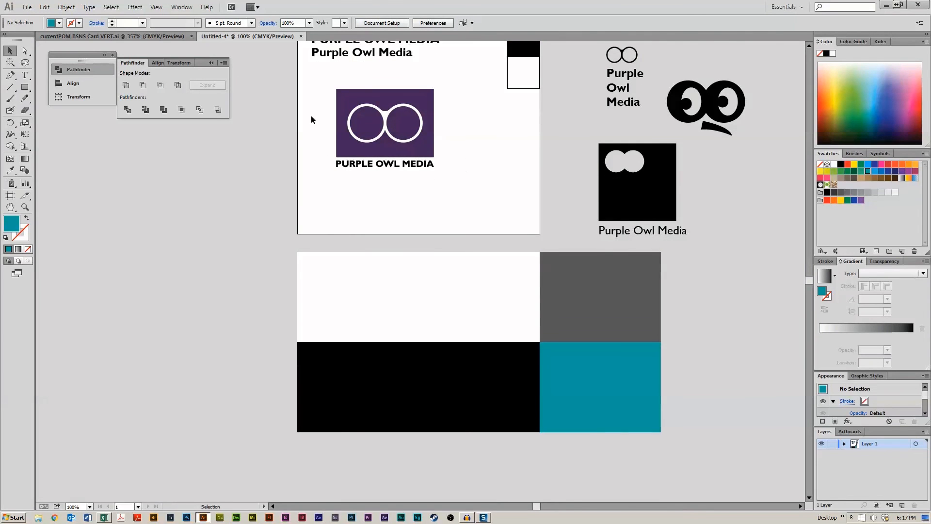
{"action": "left_click_drag", "start_coordinate": [312, 116], "coordinate": [454, 316]}
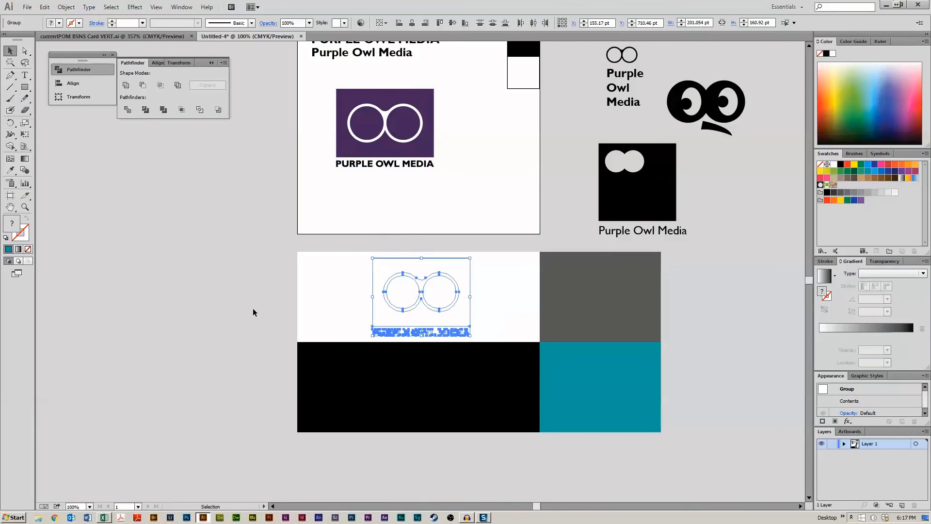
- Select all four colour rectangles and send them behind the logo copy
{"action": "left_click", "coordinate": [253, 308]}
{"action": "left_click", "coordinate": [334, 297]}
{"action": "left_click", "coordinate": [439, 371], "text": "shift"}
{"action": "left_click", "coordinate": [575, 380], "text": "shift"}
{"action": "left_click", "coordinate": [573, 302], "text": "shift"}
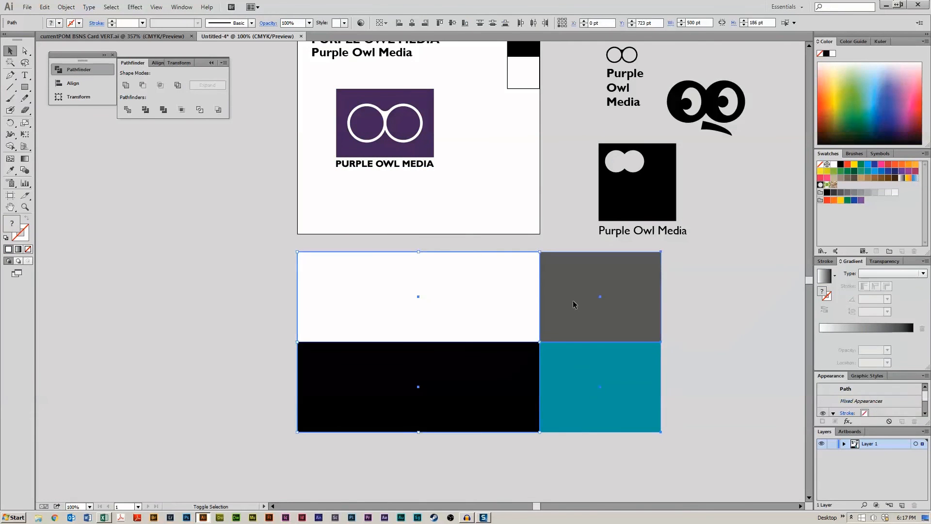
{"action": "right_click", "coordinate": [573, 284]}
{"action": "mouse_move", "coordinate": [626, 388]}
{"action": "left_click", "coordinate": [529, 415]}
{"action": "left_click", "coordinate": [173, 322]}
- Group the copied owl logo with its title
{"action": "left_click", "coordinate": [420, 310]}
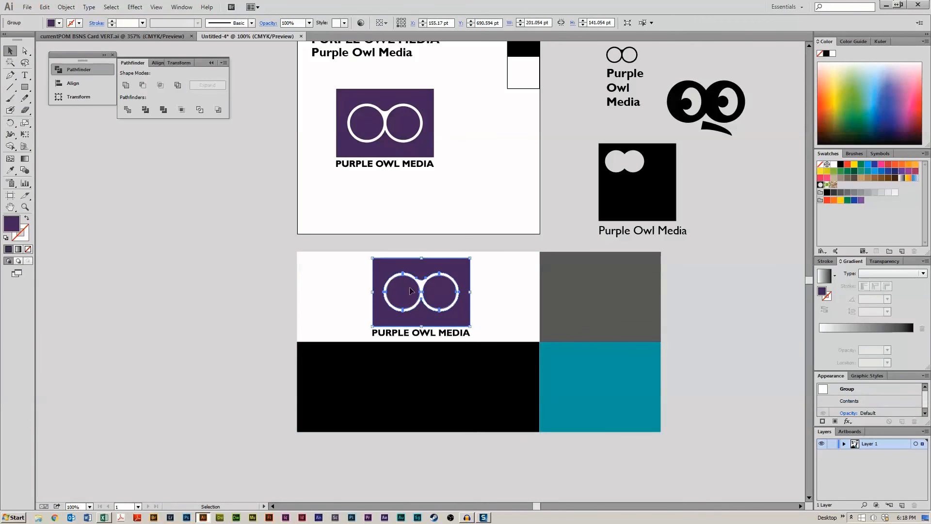
{"action": "left_click", "coordinate": [410, 336], "text": "shift"}
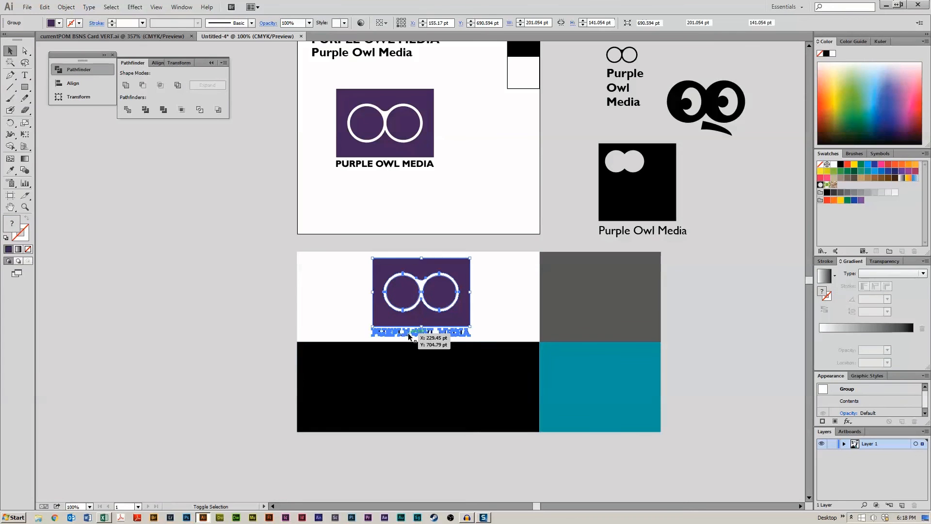
{"action": "key", "text": "ctrl+g"}
{"action": "left_click", "coordinate": [283, 301]}
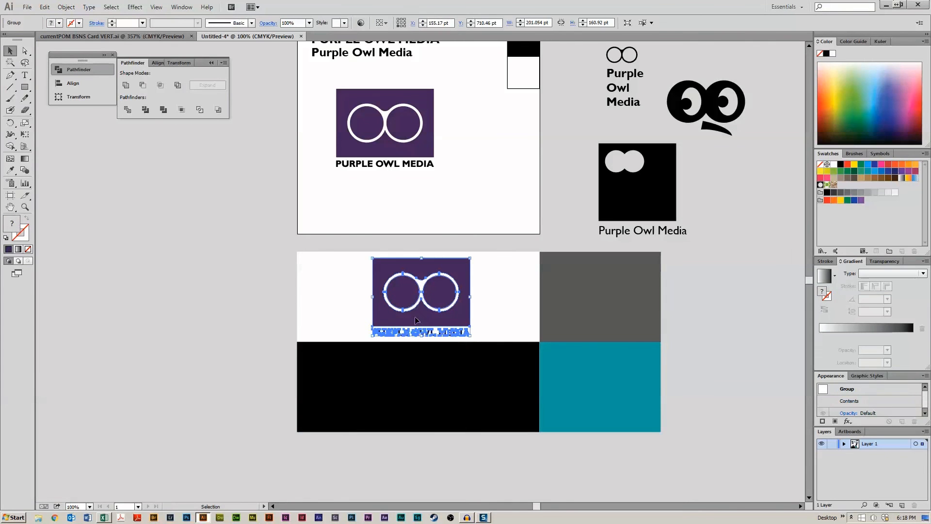
- Copy the grouped logo down onto the black rectangle
{"action": "left_click", "coordinate": [217, 316]}
{"action": "left_click_drag", "start_coordinate": [408, 315], "coordinate": [407, 408]}
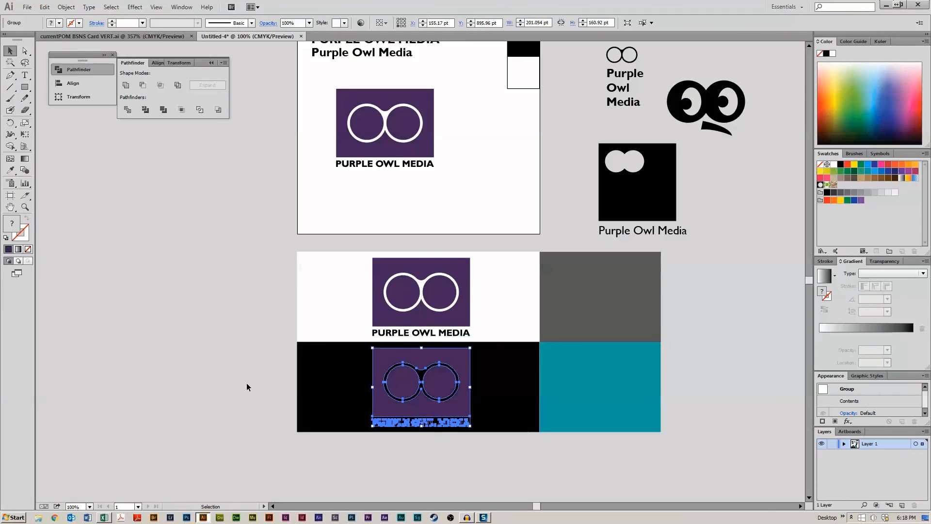
{"action": "left_click", "coordinate": [237, 376]}
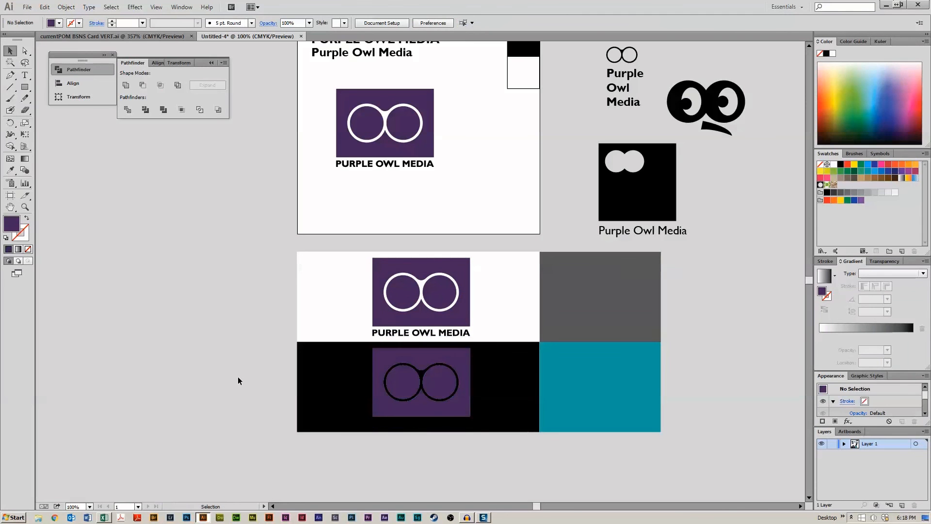
- In isolation mode, recolour the logo on black with a white box and a white title
{"action": "double_click", "coordinate": [457, 412]}
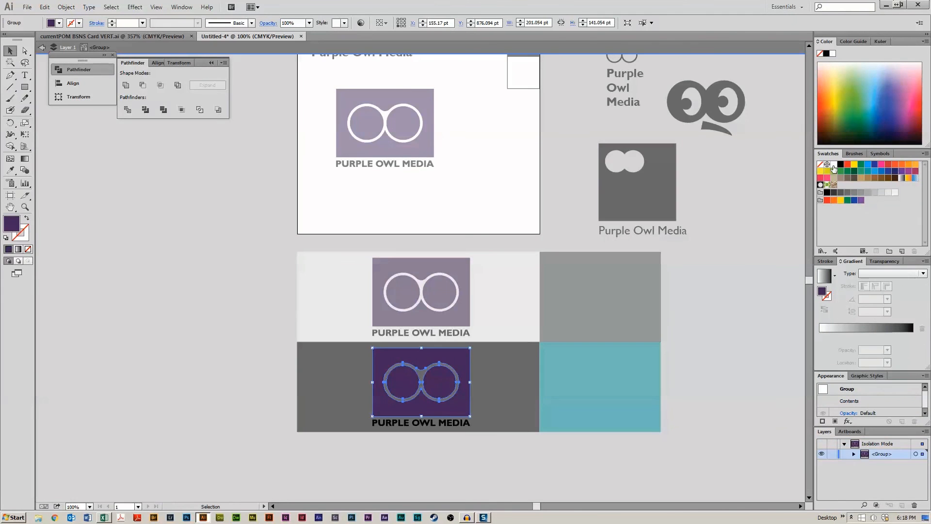
{"action": "left_click", "coordinate": [446, 423]}
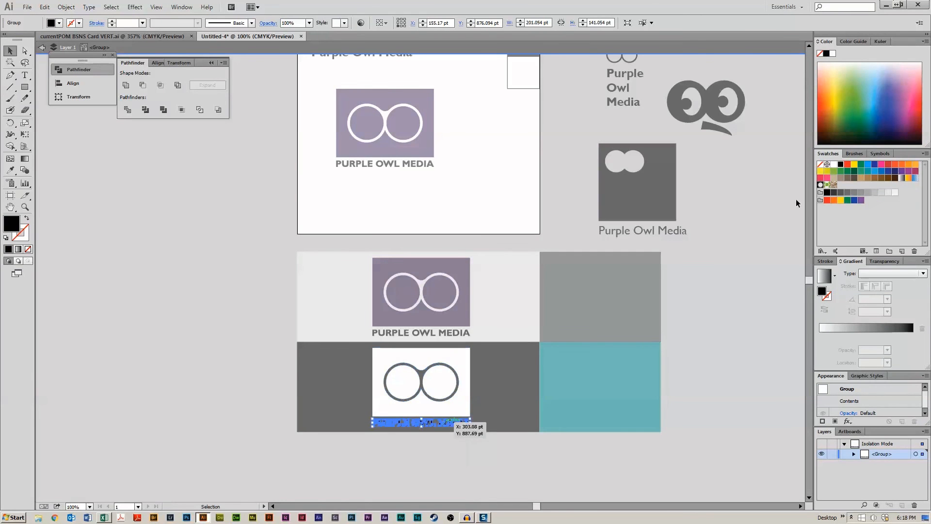
{"action": "left_click", "coordinate": [833, 166]}
{"action": "left_click", "coordinate": [697, 305]}
{"action": "double_click", "coordinate": [706, 304]}
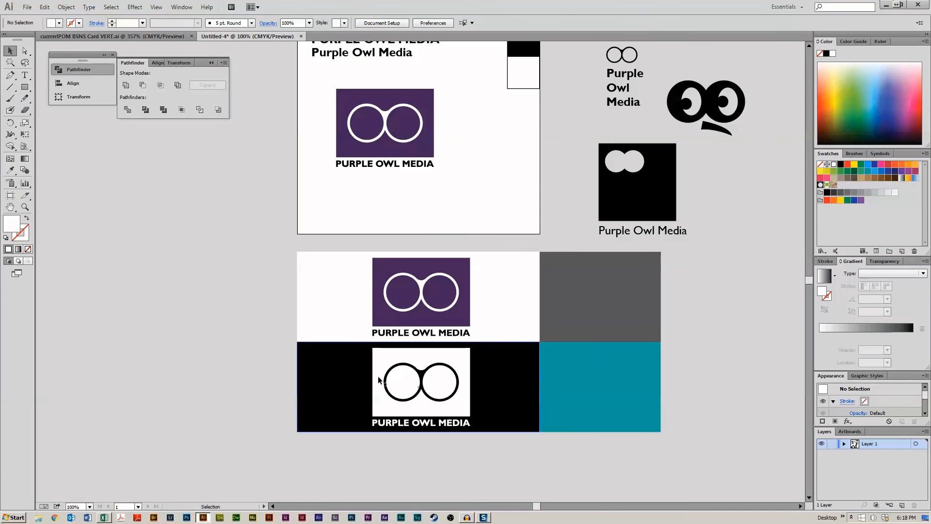
- Copy the white logo onto the teal rectangle and nudge it left into place
{"action": "left_click_drag", "start_coordinate": [426, 361], "coordinate": [613, 359]}
{"action": "key", "text": "Left"}
{"action": "key", "text": "Left"}
{"action": "key", "text": "Left"}
{"action": "key", "text": "Left"}
{"action": "key", "text": "Left"}
{"action": "key", "text": "Left"}
{"action": "key", "text": "Left"}
{"action": "key", "text": "Left"}
{"action": "key", "text": "Left"}
{"action": "key", "text": "Left"}
{"action": "key", "text": "Left"}
{"action": "key", "text": "Left"}
{"action": "key", "text": "Left"}
{"action": "key", "text": "Left"}
{"action": "key", "text": "Left"}
{"action": "key", "text": "Left"}
{"action": "key", "text": "Left"}
{"action": "key", "text": "Left"}
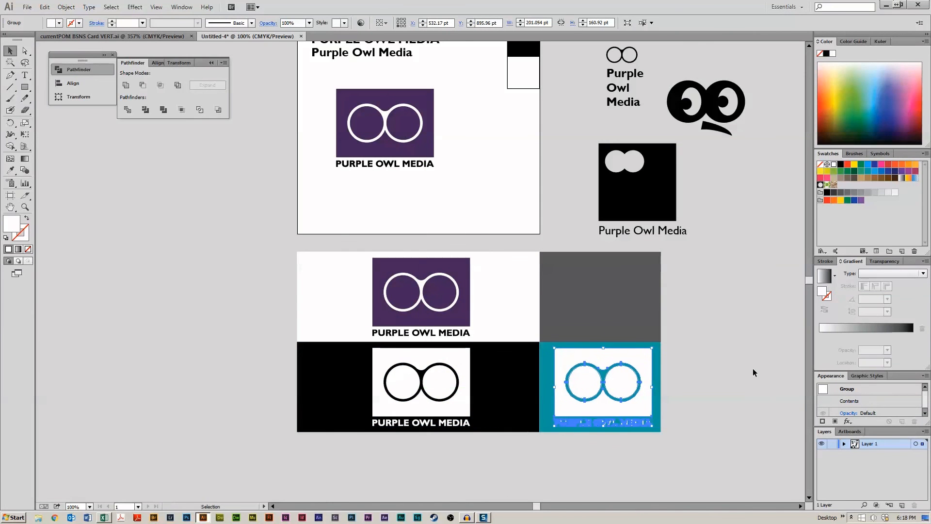
{"action": "left_click", "coordinate": [752, 368]}
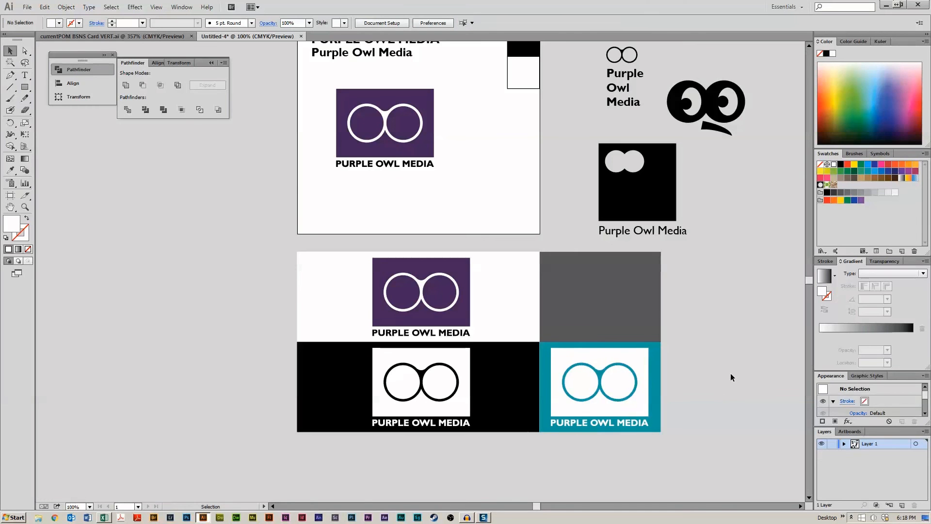
- Copy the teal-panel logo up onto the dark gray rectangle
{"action": "left_click", "coordinate": [636, 407]}
{"action": "left_click", "coordinate": [637, 407], "text": "shift"}
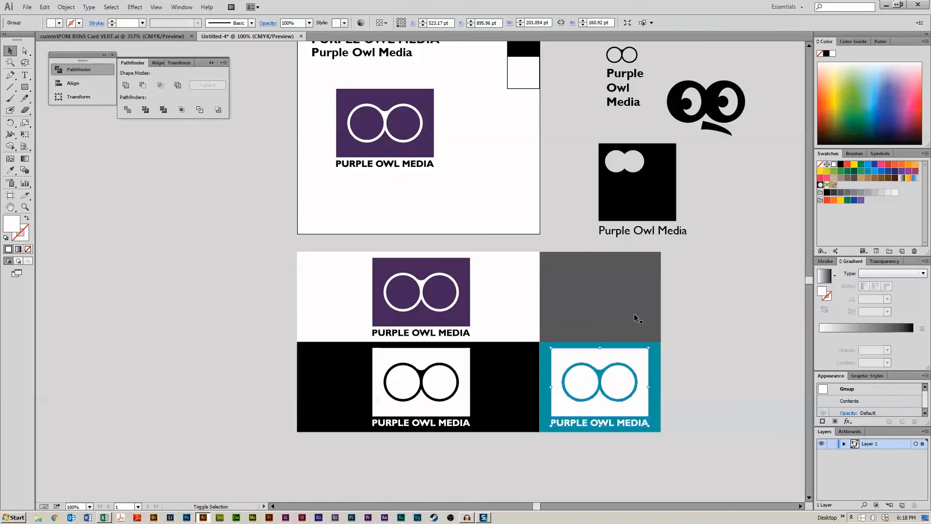
{"action": "left_click", "coordinate": [646, 406]}
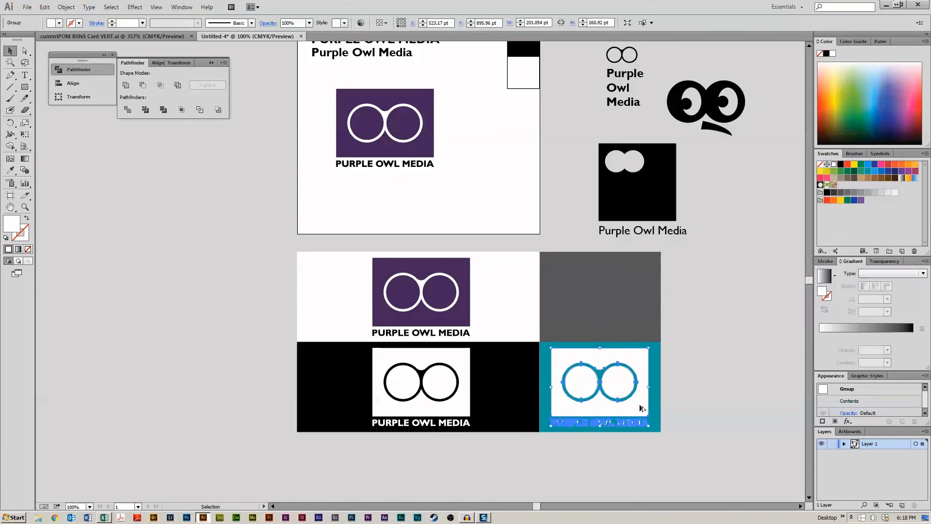
{"action": "left_click_drag", "start_coordinate": [638, 407], "coordinate": [642, 318]}
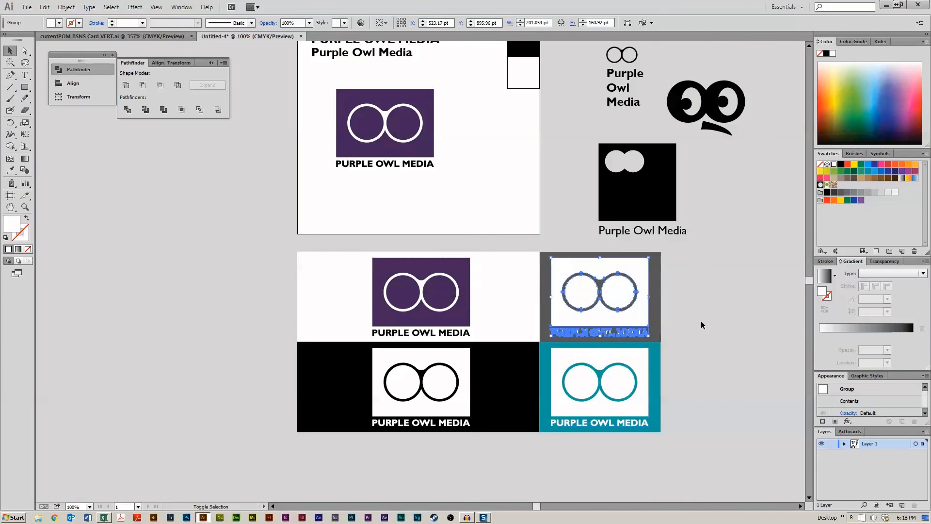
{"action": "left_click", "coordinate": [711, 326]}
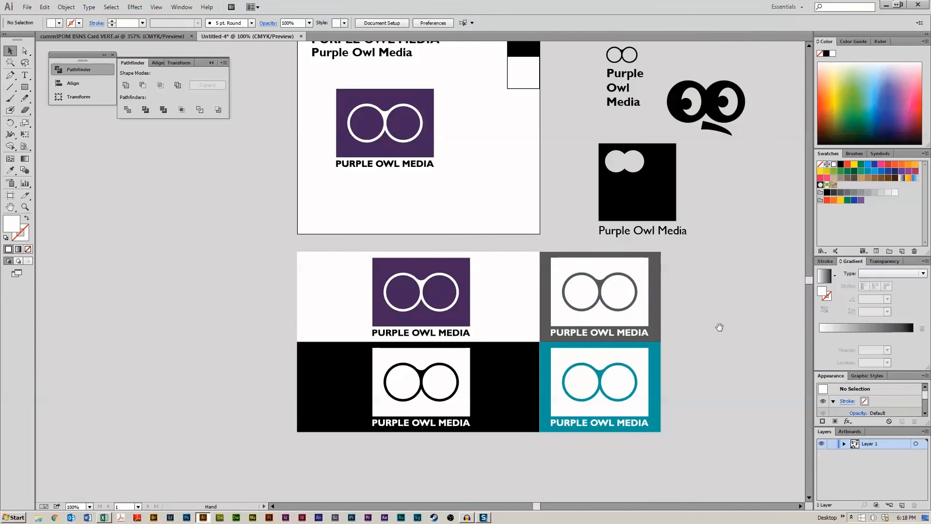
- Duplicate the teal rectangle to its right and fill the copy pink
{"action": "left_click_drag", "start_coordinate": [718, 327], "coordinate": [616, 226]}
{"action": "left_click_drag", "start_coordinate": [549, 281], "coordinate": [673, 281]}
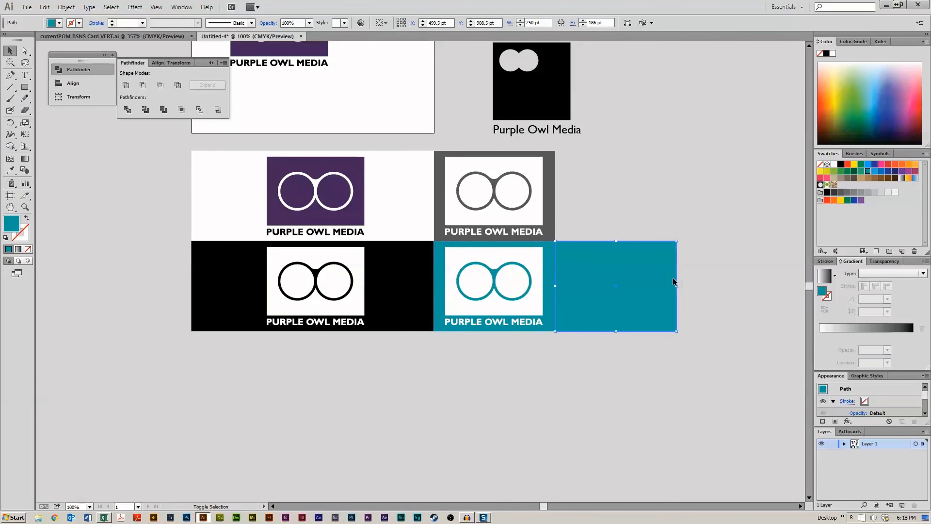
{"action": "left_click", "coordinate": [881, 164]}
{"action": "left_click", "coordinate": [663, 188]}
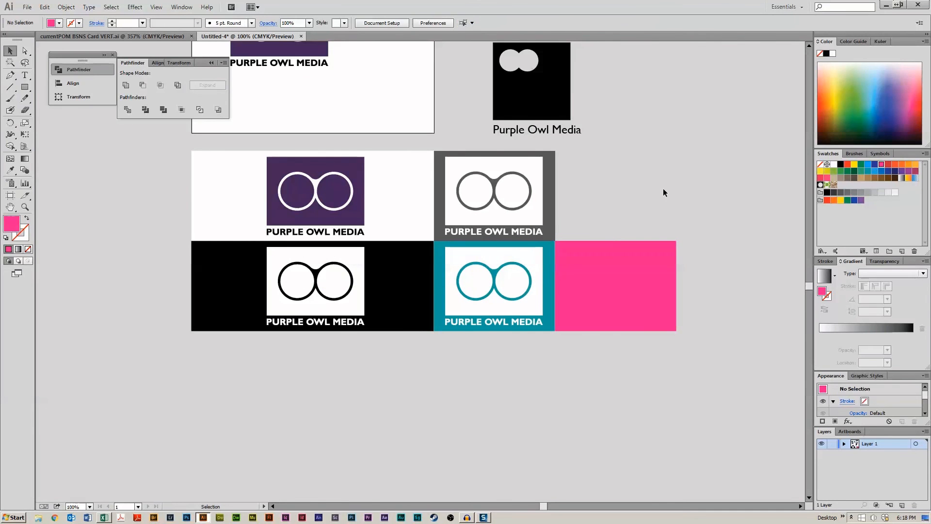
- Copy the teal-panel logo onto the pink rectangle
{"action": "left_click", "coordinate": [531, 308]}
{"action": "left_click_drag", "start_coordinate": [531, 308], "coordinate": [656, 306]}
{"action": "left_click", "coordinate": [664, 185]}
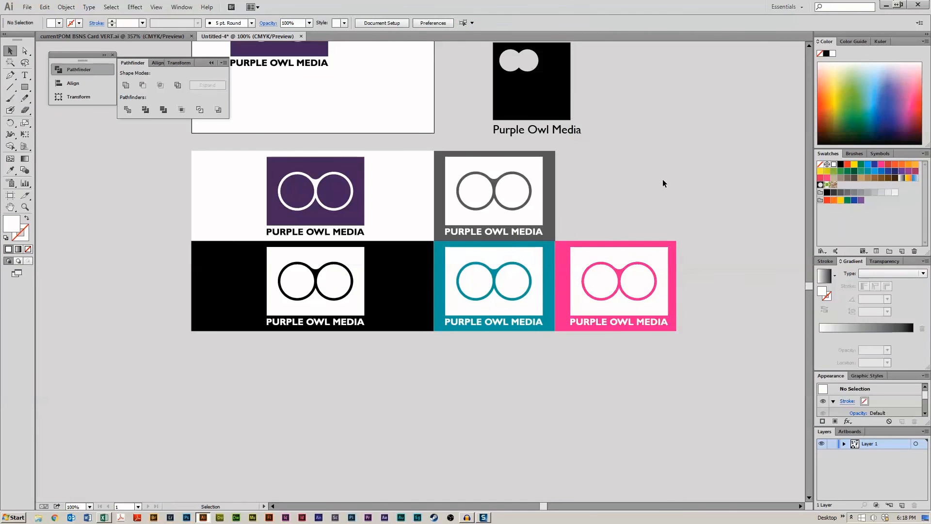
- Try recolouring the pink-panel logo's box and title black in isolation mode, and undo both fills
{"action": "double_click", "coordinate": [661, 266]}
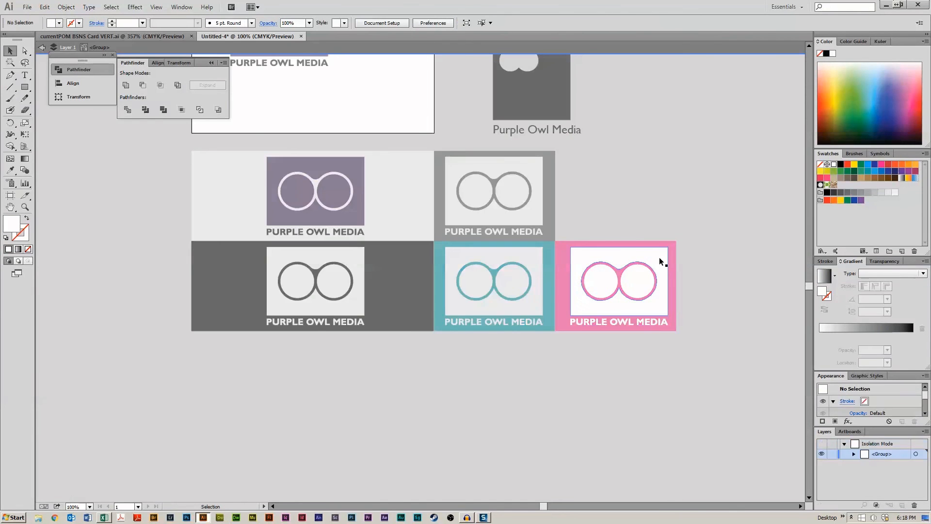
{"action": "left_click", "coordinate": [659, 258]}
{"action": "left_click", "coordinate": [840, 164]}
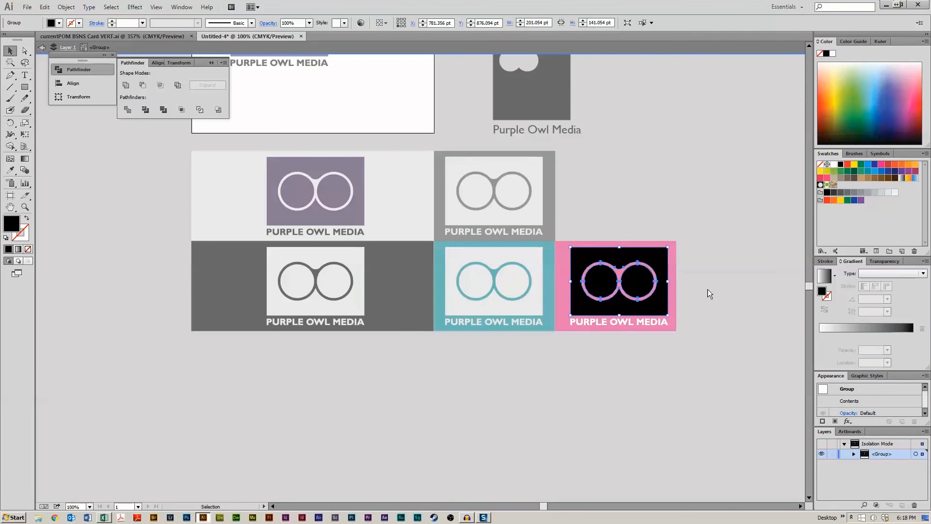
{"action": "left_click", "coordinate": [653, 323]}
{"action": "left_click", "coordinate": [840, 164]}
{"action": "double_click", "coordinate": [702, 167]}
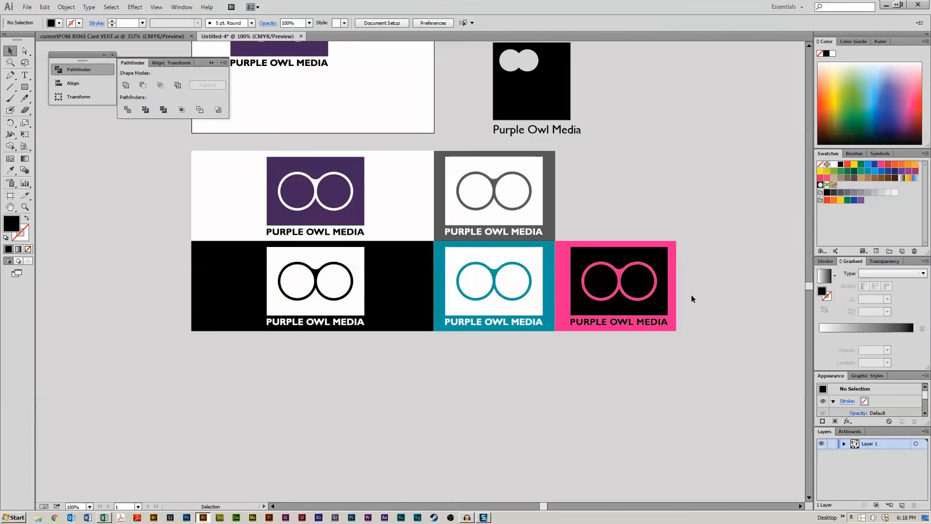
{"action": "key", "text": "ctrl+z"}
{"action": "key", "text": "ctrl+z"}
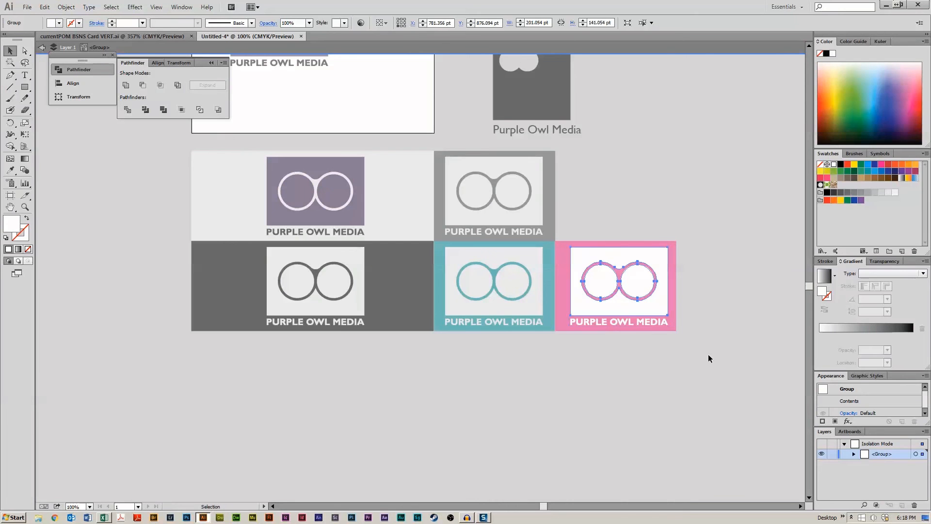
- Leave isolation mode, duplicate the pink rectangle directly above itself, and fill the copy tan
{"action": "left_click", "coordinate": [708, 354]}
{"action": "double_click", "coordinate": [698, 353]}
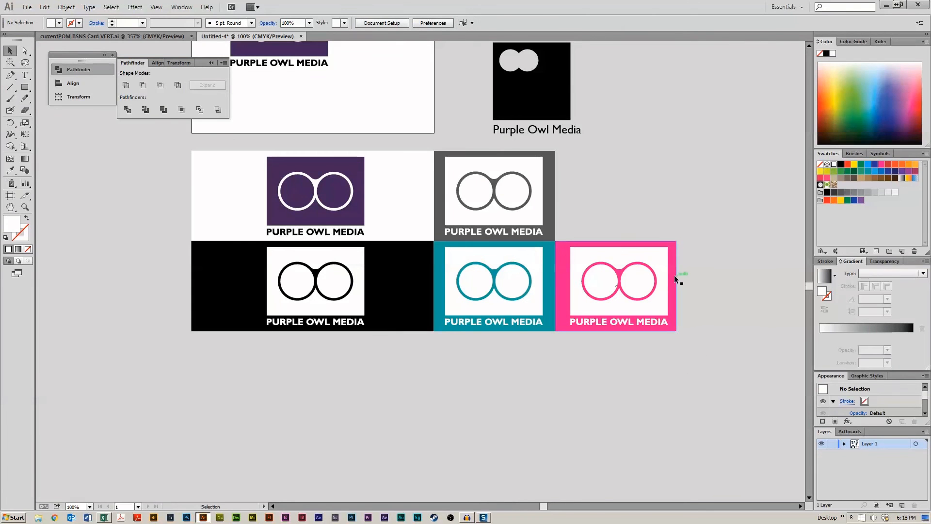
{"action": "left_click_drag", "start_coordinate": [677, 279], "coordinate": [679, 188]}
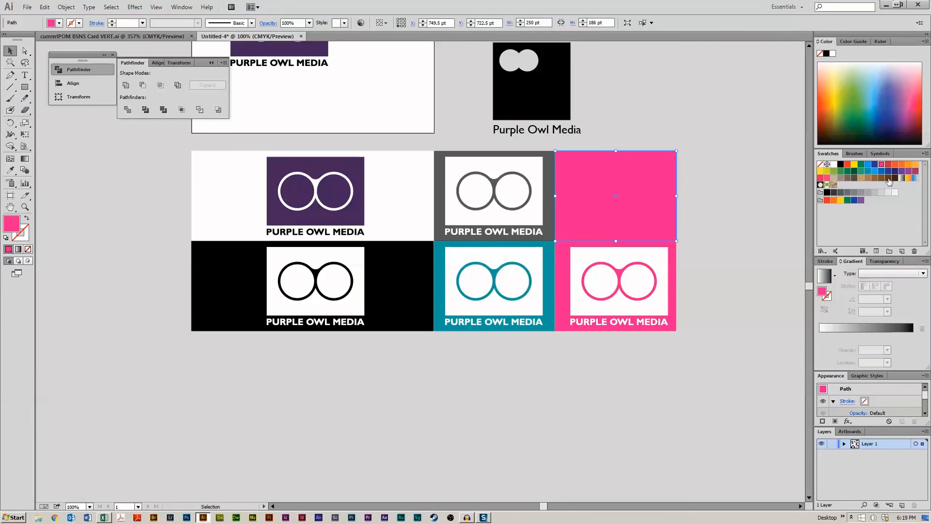
{"action": "left_click", "coordinate": [835, 178]}
{"action": "left_click", "coordinate": [759, 189]}
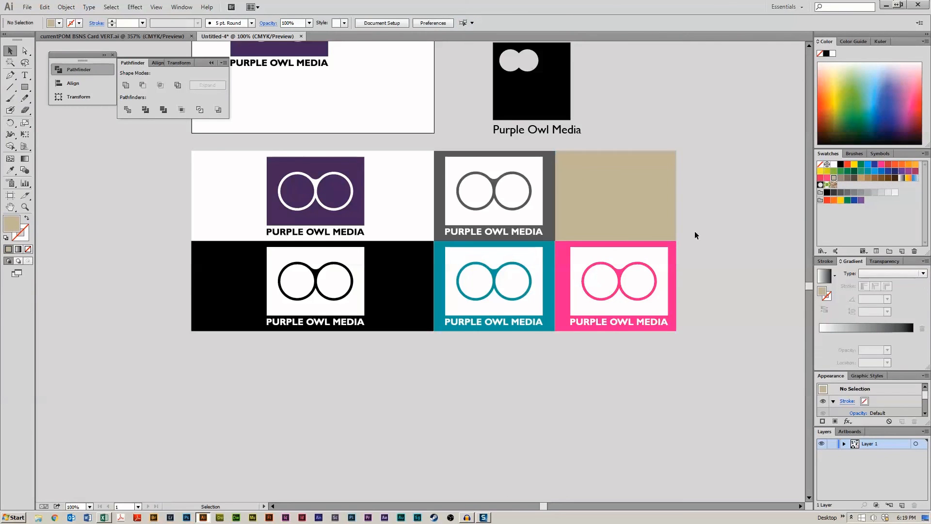
- Copy the white-panel purple logo onto the new tan rectangle
{"action": "left_click_drag", "start_coordinate": [358, 192], "coordinate": [660, 212]}
{"action": "left_click", "coordinate": [731, 200]}
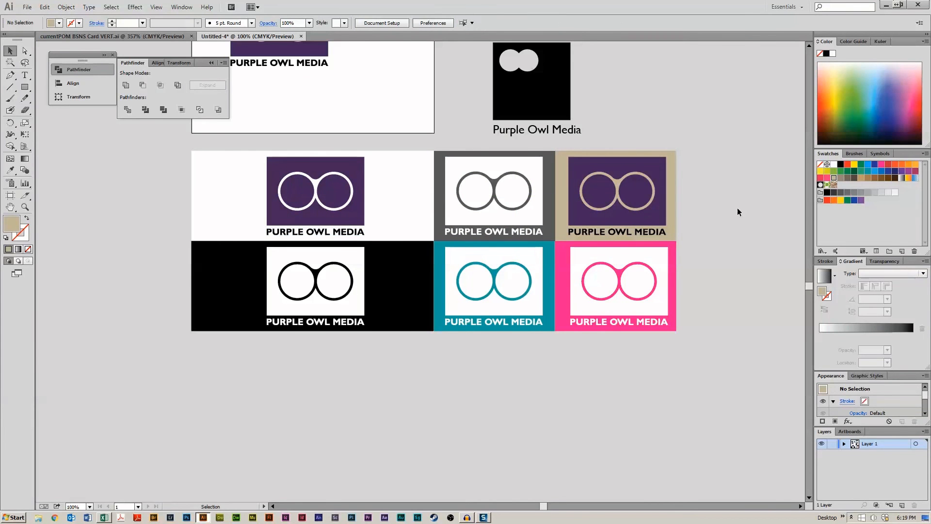
- Recolour the tan-panel logo's box black in isolation mode and exit isolation
{"action": "double_click", "coordinate": [656, 168]}
{"action": "left_click", "coordinate": [657, 168]}
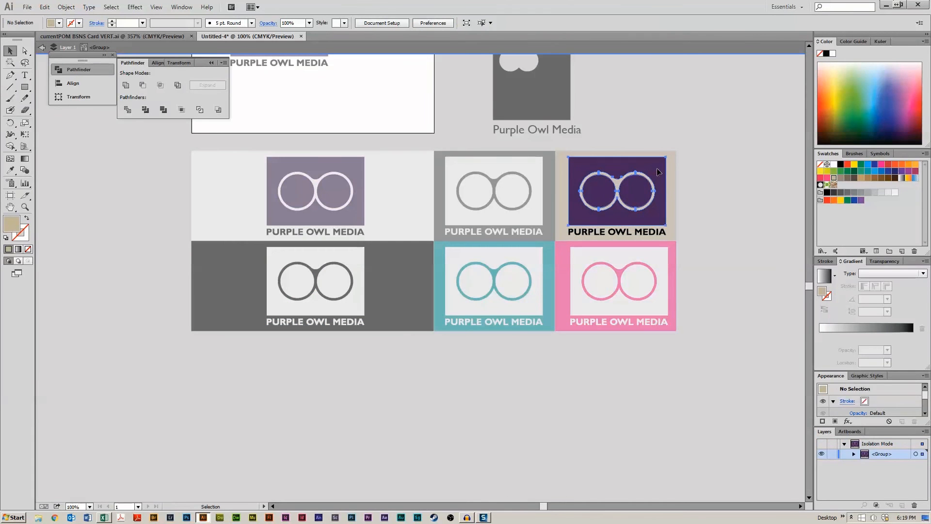
{"action": "left_click", "coordinate": [840, 165]}
{"action": "double_click", "coordinate": [721, 212]}
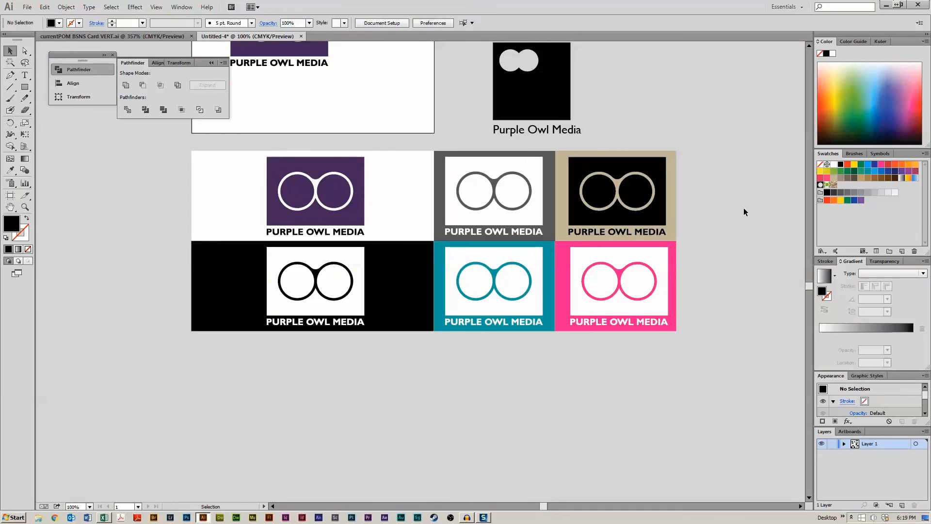
- Move the large outline owl mark into the top white panel beside the purple logo, scaling it down
{"action": "left_click_drag", "start_coordinate": [488, 221], "coordinate": [558, 263]}
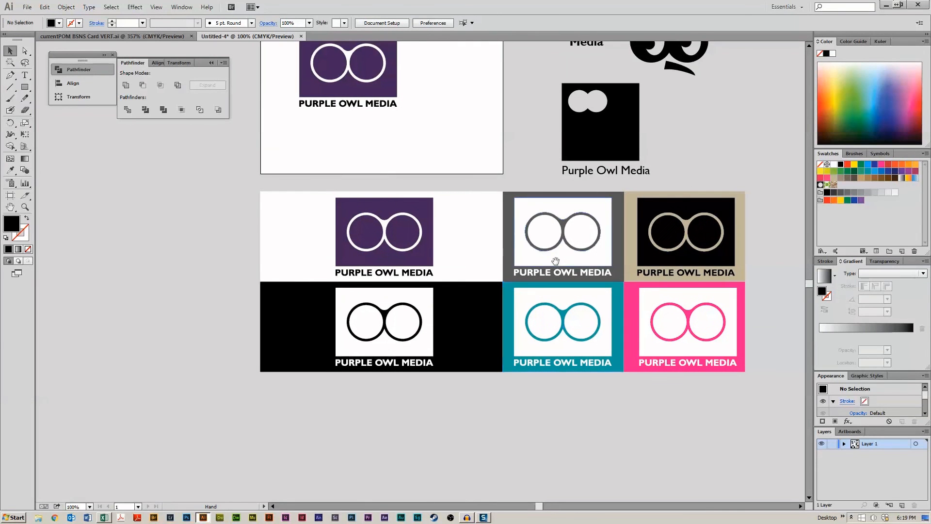
{"action": "left_click_drag", "start_coordinate": [598, 209], "coordinate": [593, 310]}
{"action": "left_click_drag", "start_coordinate": [543, 92], "coordinate": [695, 265]}
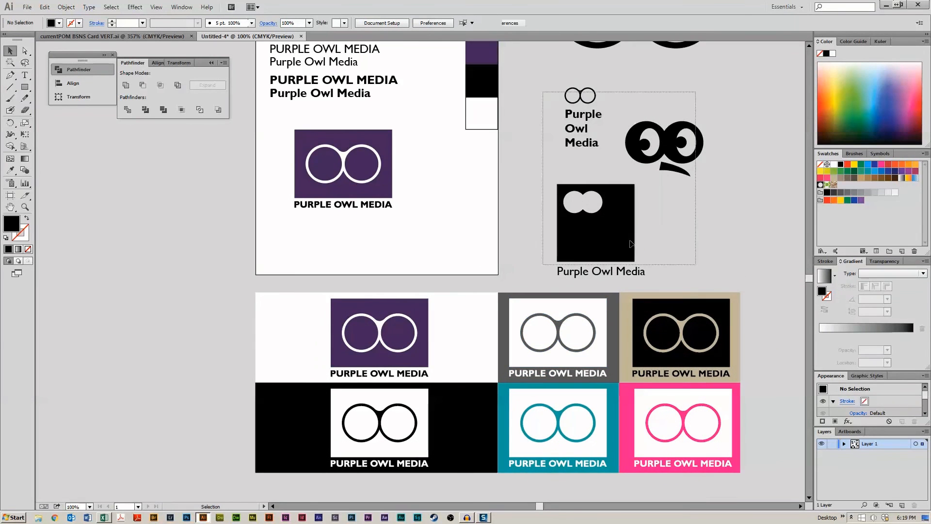
{"action": "left_click_drag", "start_coordinate": [612, 237], "coordinate": [505, 231]}
{"action": "scroll", "coordinate": [664, 228], "scroll_direction": "up", "scroll_amount": 5}
{"action": "left_click_drag", "start_coordinate": [506, 289], "coordinate": [580, 243]}
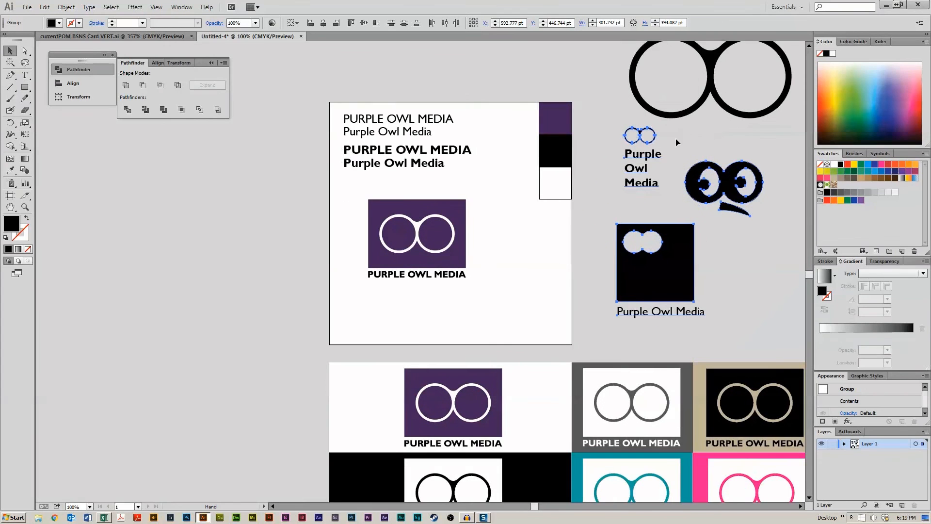
{"action": "left_click_drag", "start_coordinate": [781, 52], "coordinate": [541, 321]}
{"action": "left_click", "coordinate": [520, 297]}
{"action": "left_click_drag", "start_coordinate": [638, 367], "coordinate": [575, 253]}
{"action": "left_click_drag", "start_coordinate": [770, 247], "coordinate": [680, 220]}
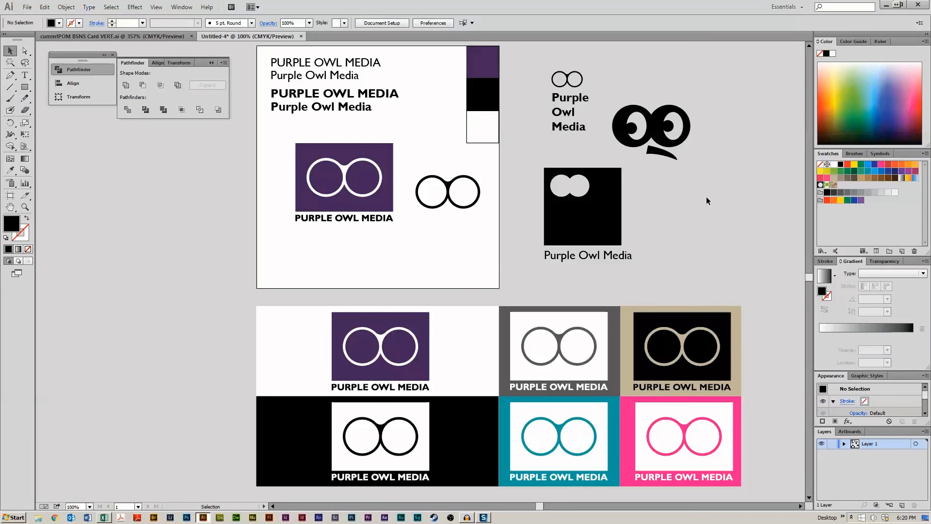
{"action": "left_click_drag", "start_coordinate": [147, 194], "coordinate": [249, 260]}
{"action": "left_click_drag", "start_coordinate": [207, 177], "coordinate": [484, 252]}
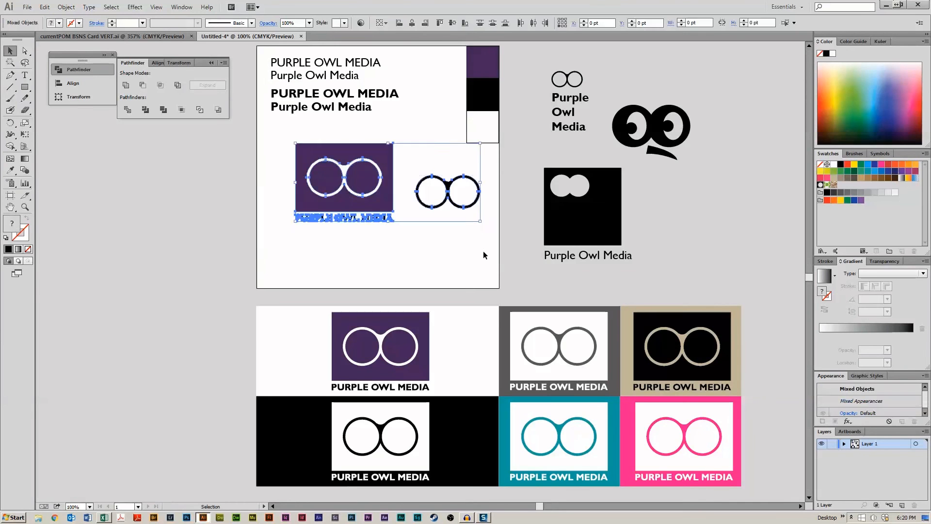
{"action": "left_click", "coordinate": [269, 240]}
{"action": "scroll", "coordinate": [206, 231], "scroll_direction": "up", "scroll_amount": 3}
{"action": "scroll", "coordinate": [205, 233], "scroll_direction": "down", "scroll_amount": 4}
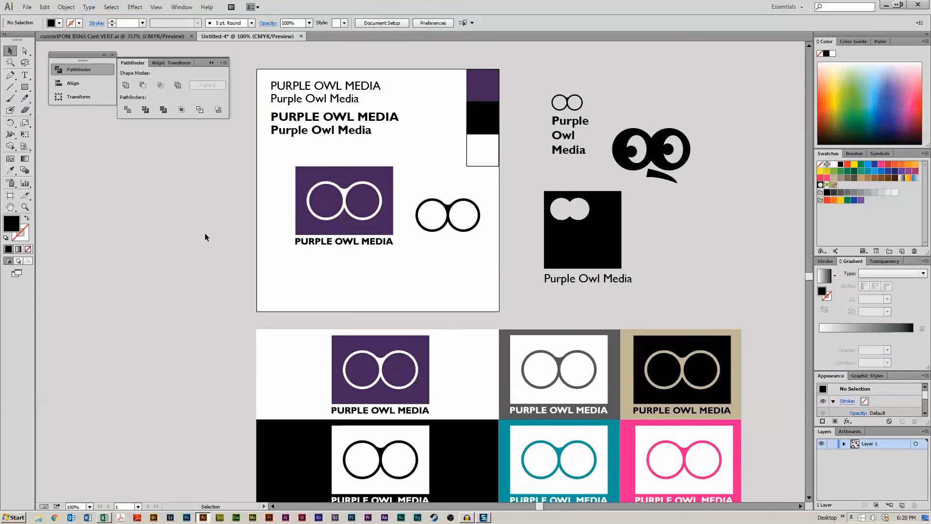
{"action": "scroll", "coordinate": [205, 232], "scroll_direction": "up", "scroll_amount": 1}
{"action": "scroll", "coordinate": [204, 231], "scroll_direction": "up", "scroll_amount": 2}
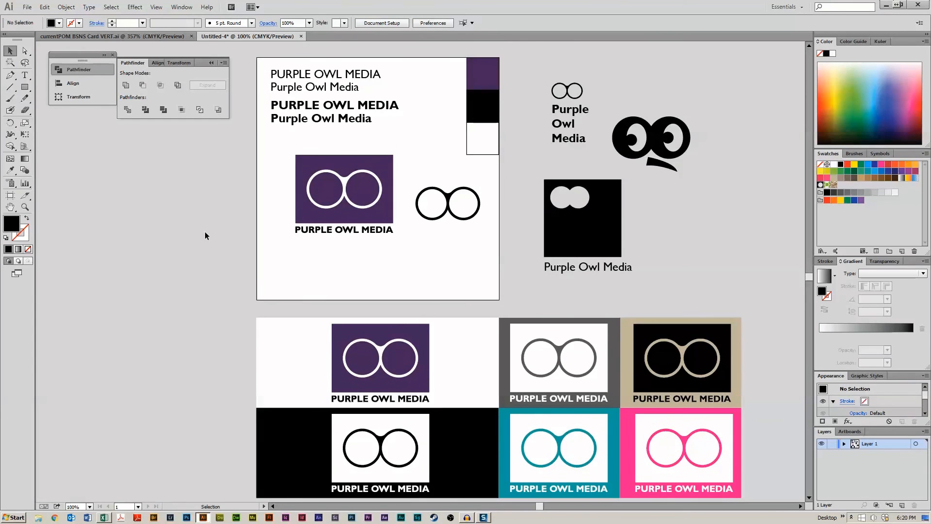
{"action": "scroll", "coordinate": [205, 231], "scroll_direction": "down", "scroll_amount": 2}
{"action": "scroll", "coordinate": [216, 211], "scroll_direction": "up", "scroll_amount": 1}
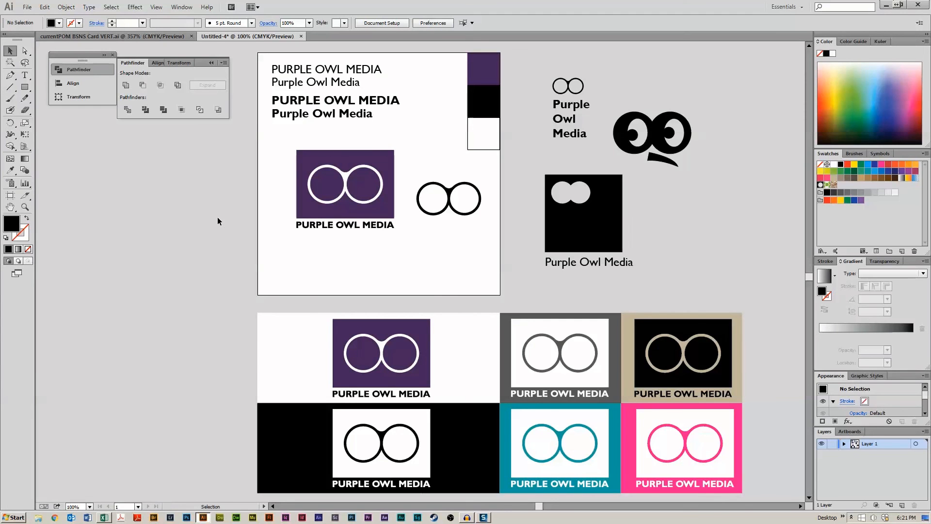
{"action": "left_click_drag", "start_coordinate": [160, 189], "coordinate": [408, 252]}
{"action": "left_click", "coordinate": [408, 252]}
{"action": "left_click_drag", "start_coordinate": [274, 143], "coordinate": [405, 225]}
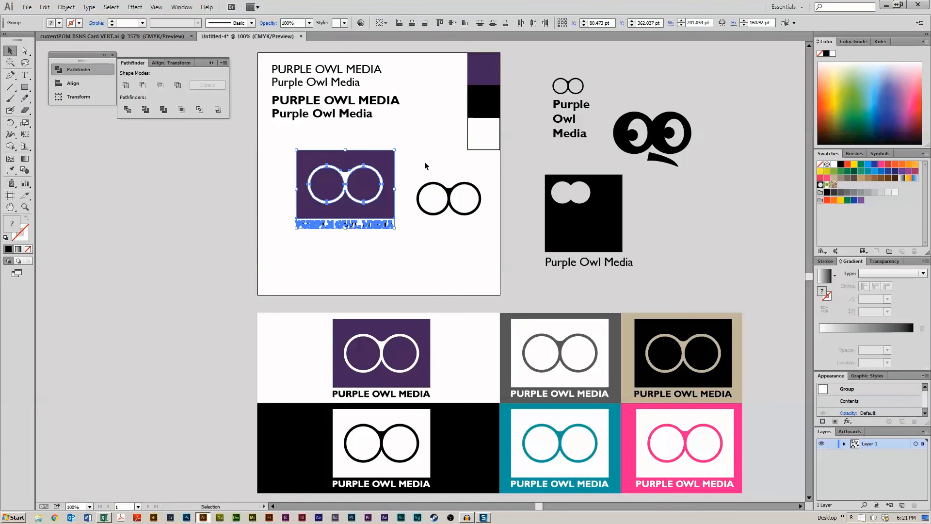
{"action": "left_click", "coordinate": [424, 162]}
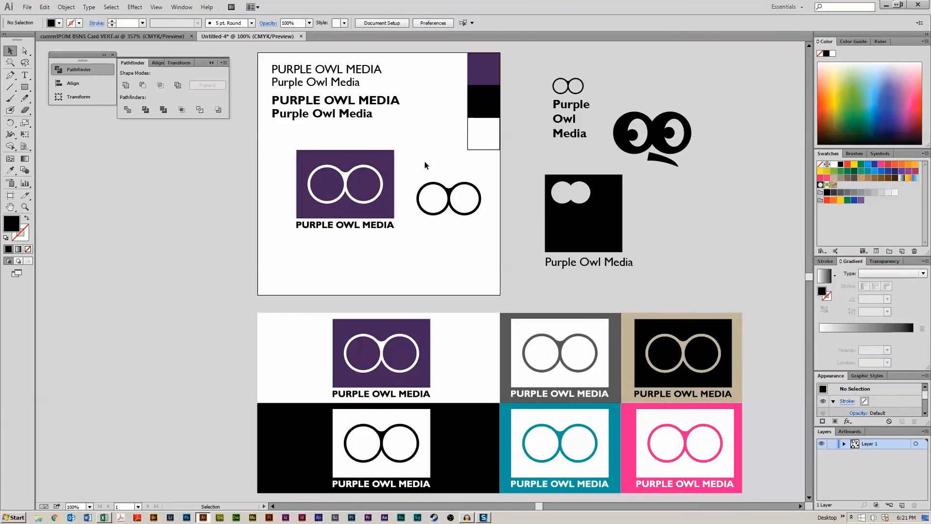